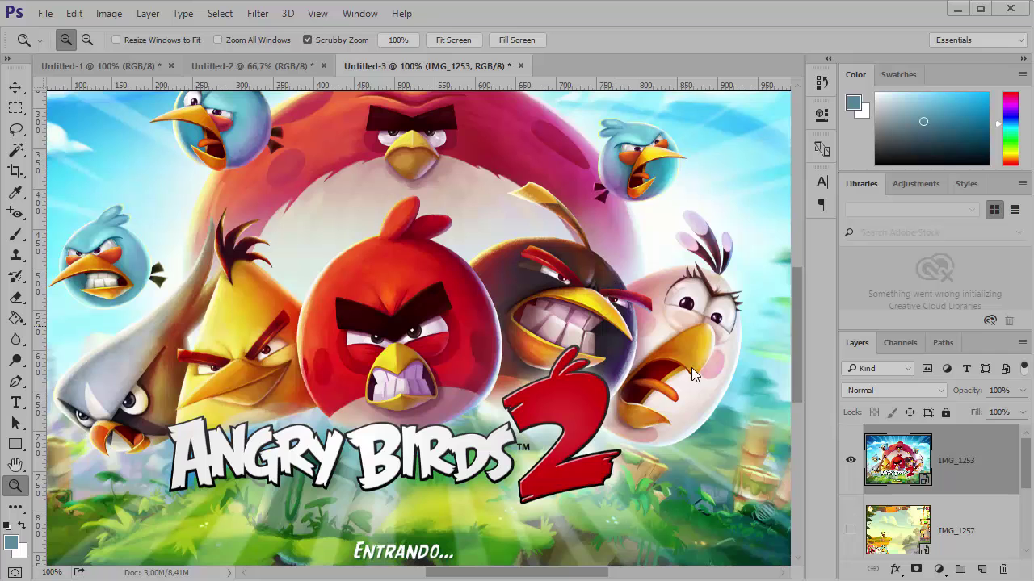
Hide the IMG_1253 layer and enlarge the view of the orange JOGAR! button to 300%
left_click(851, 532)
left_click(848, 467)
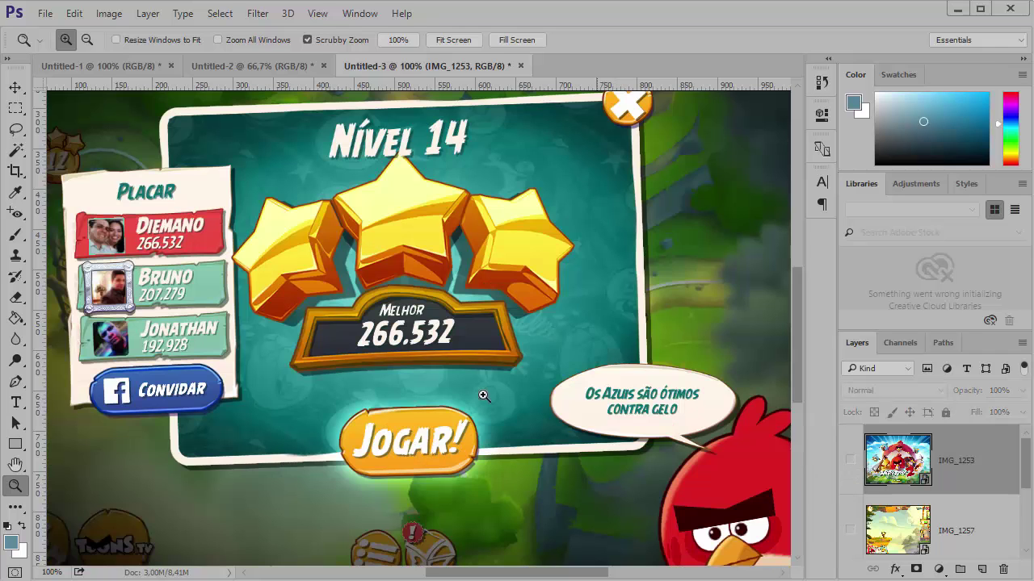
left_click(441, 448)
left_click_drag(415, 444, 458, 377)
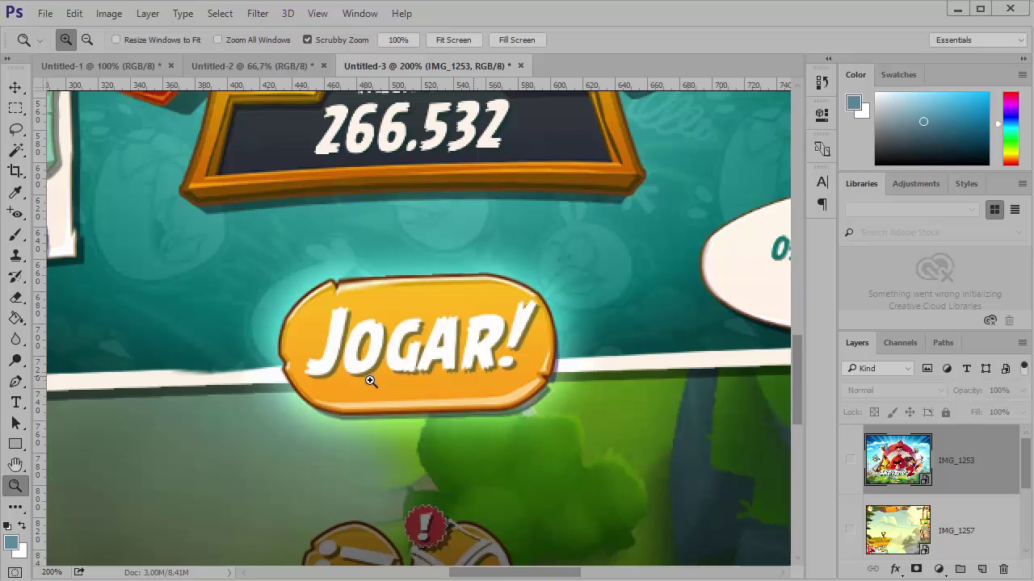
left_click(377, 369)
left_click_drag(455, 411, 420, 400)
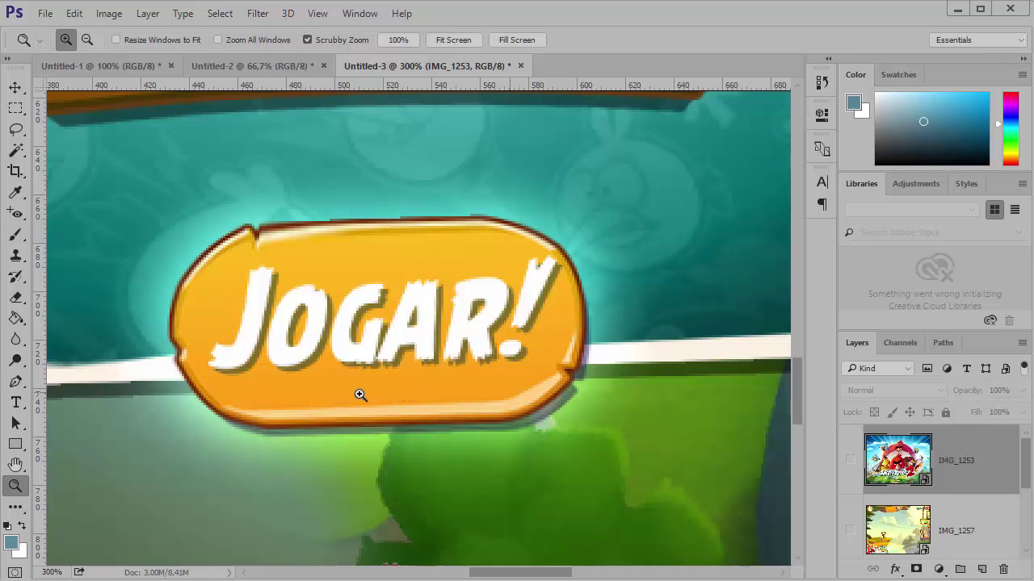
Draw a yellow rounded rectangle about 171 by 79 px and place it just below the JOGAR! button
left_click(15, 444)
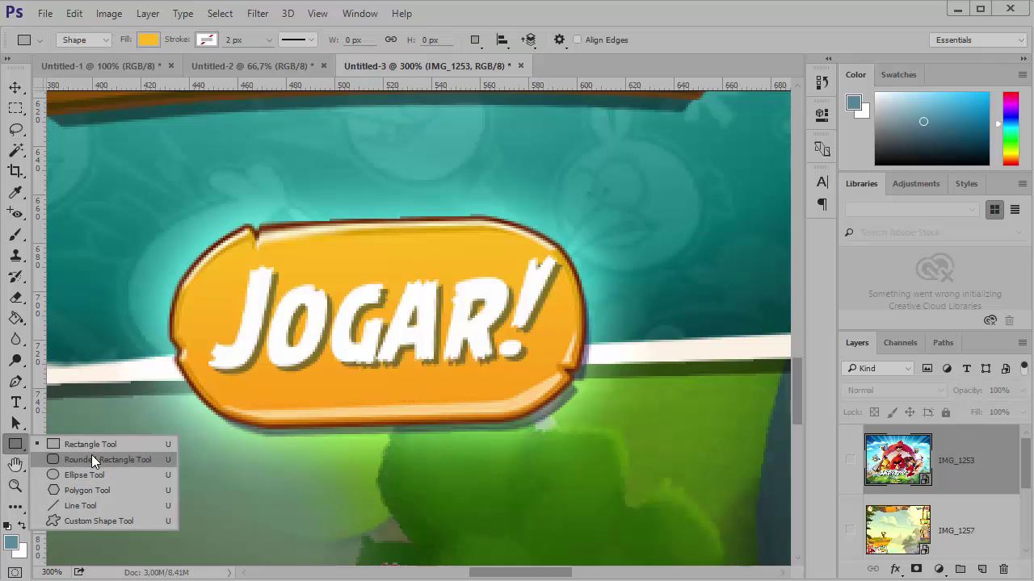
left_click(116, 459)
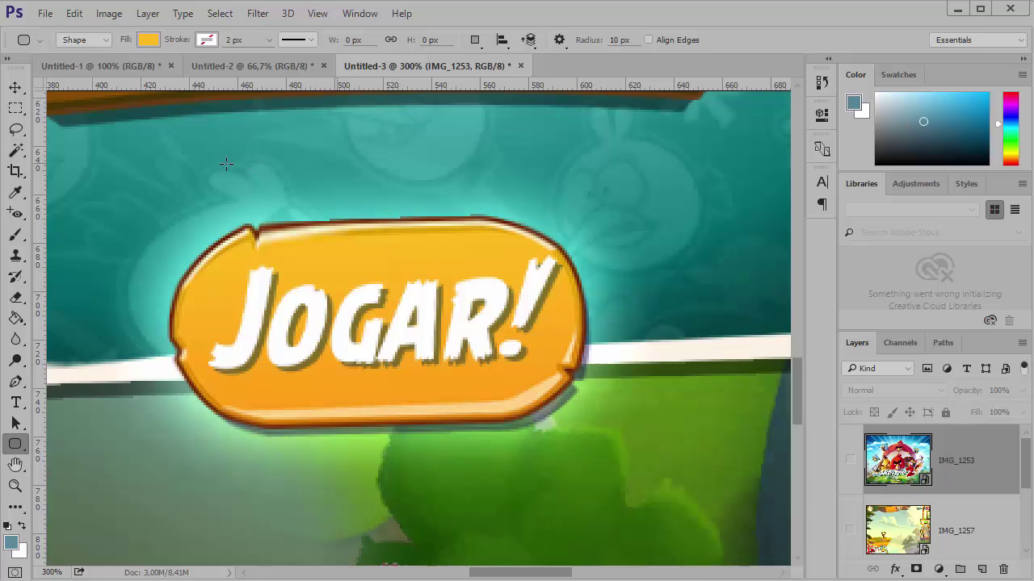
left_click_drag(216, 160, 628, 349)
key("v")
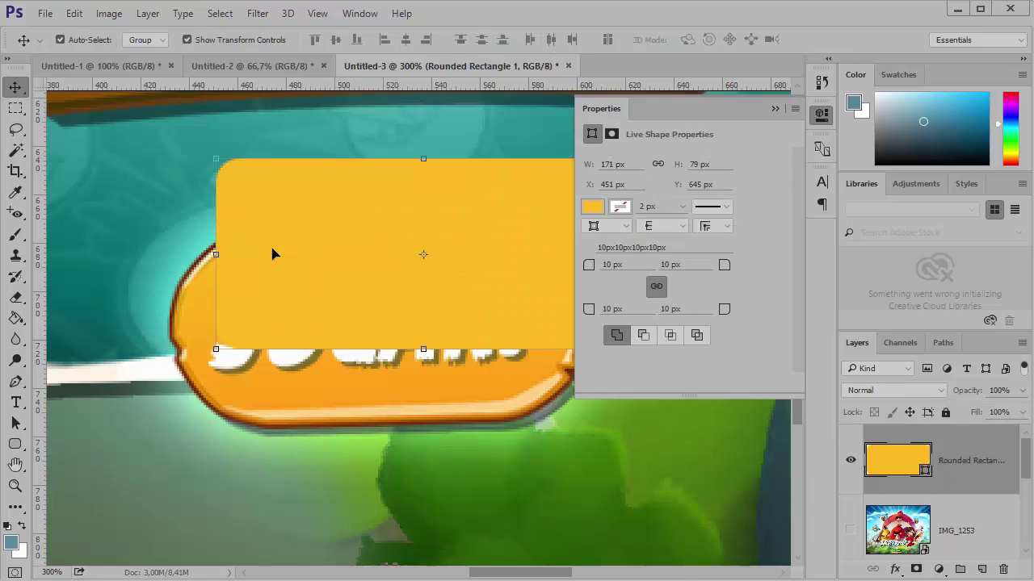
left_click_drag(389, 209, 331, 389)
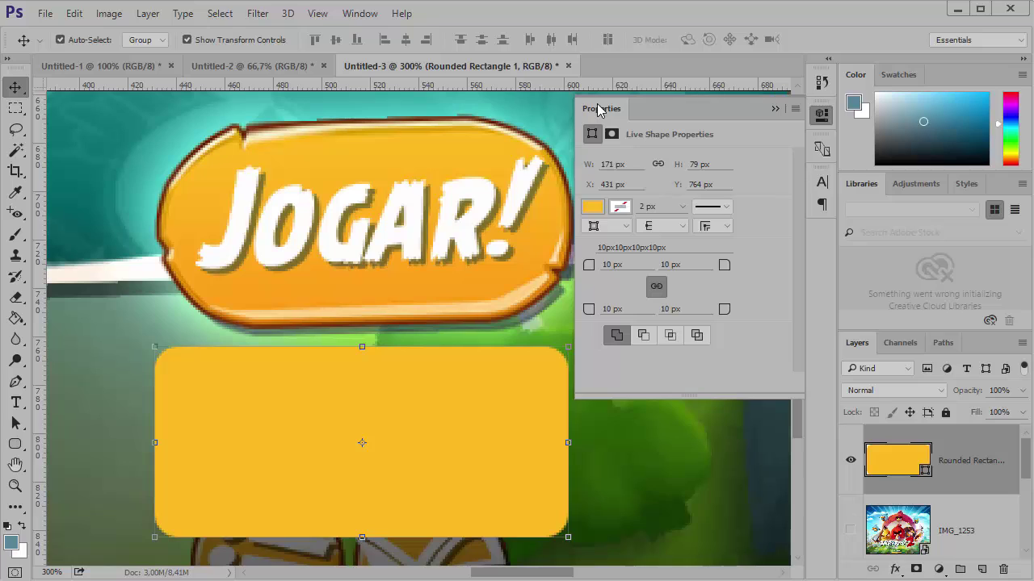
Round all four corners of the yellow rectangle fully, entering a radius of 100 px and 60 px, and keep it below the button
double_click(607, 265)
type("100")
key("Return")
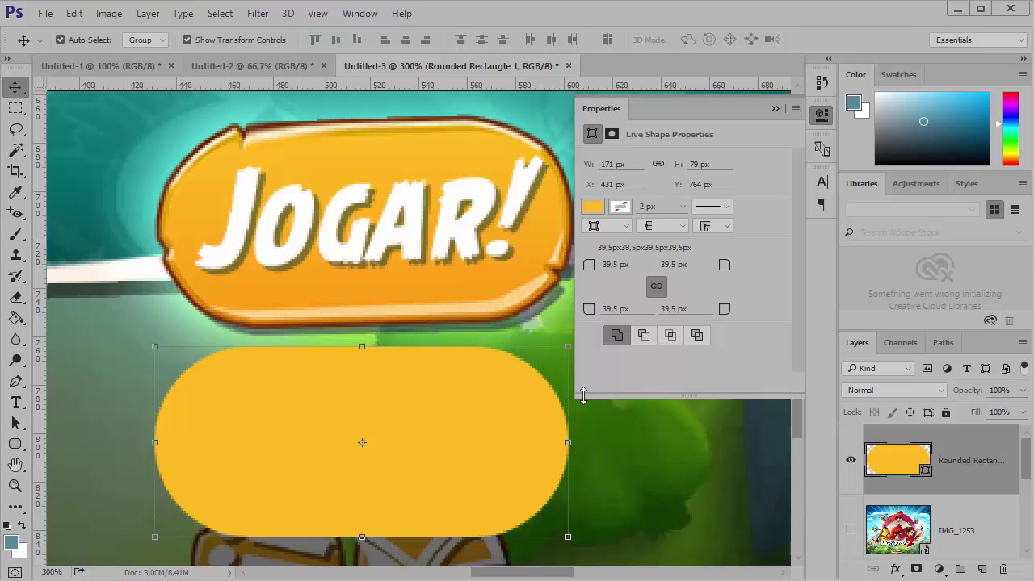
left_click_drag(245, 379, 223, 391)
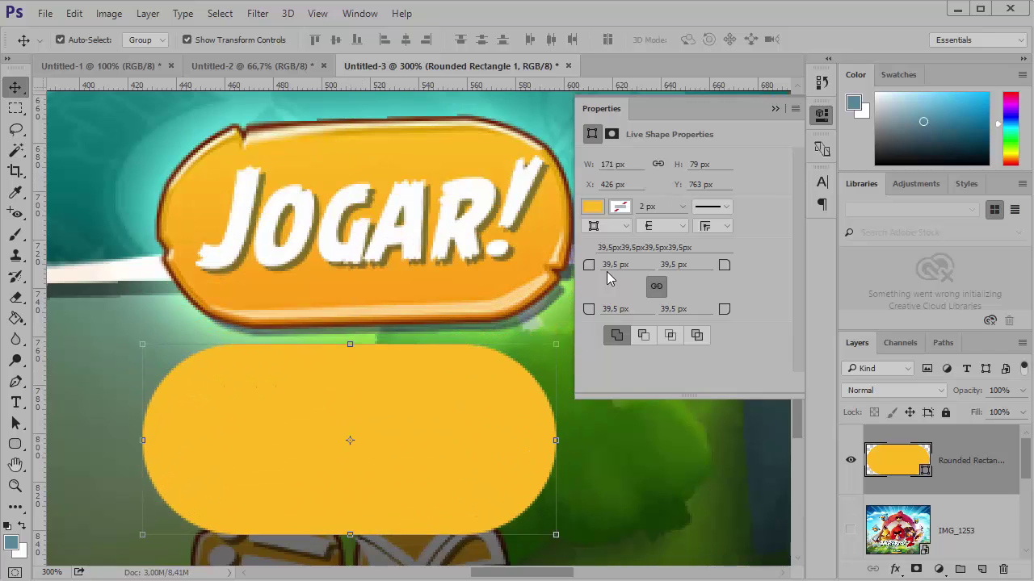
left_click(615, 265)
type("60")
key("Return")
left_click_drag(219, 436, 238, 454)
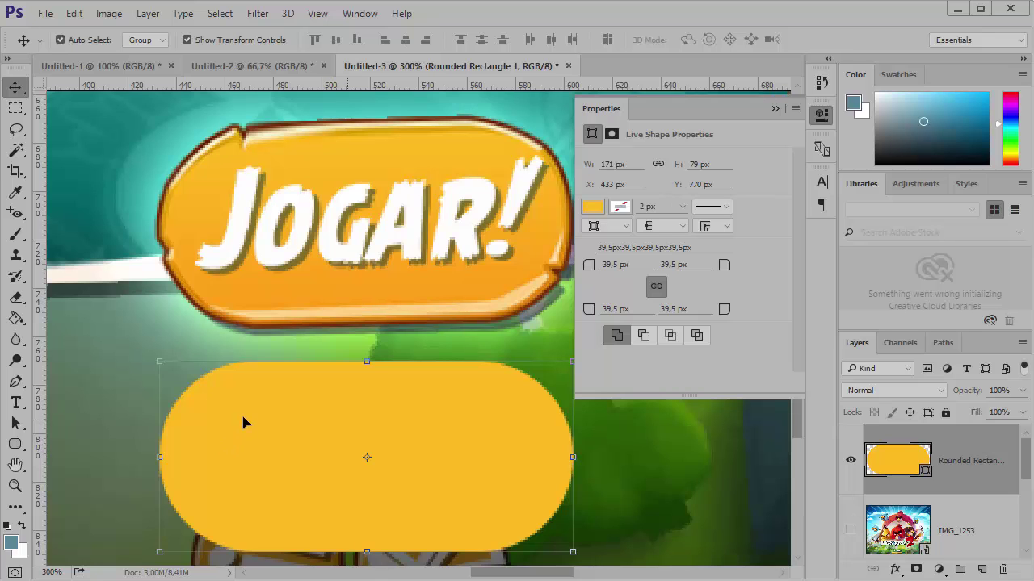
Place the yellow shape over the JOGAR! button and resize it to 172 by 85 px to match the button's outline
left_click_drag(308, 448, 315, 210)
left_click_drag(309, 210, 311, 212)
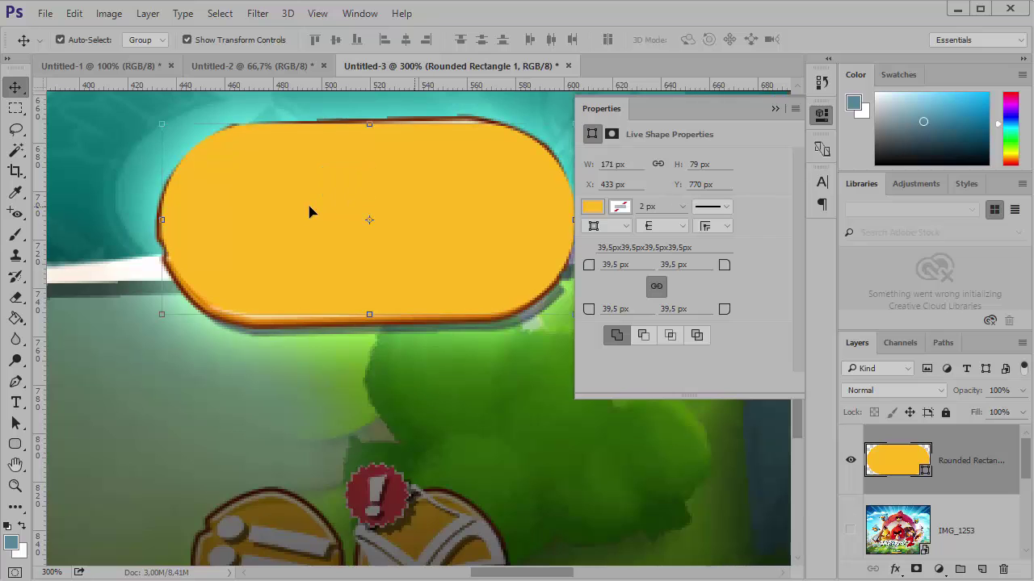
left_click_drag(434, 291, 345, 317)
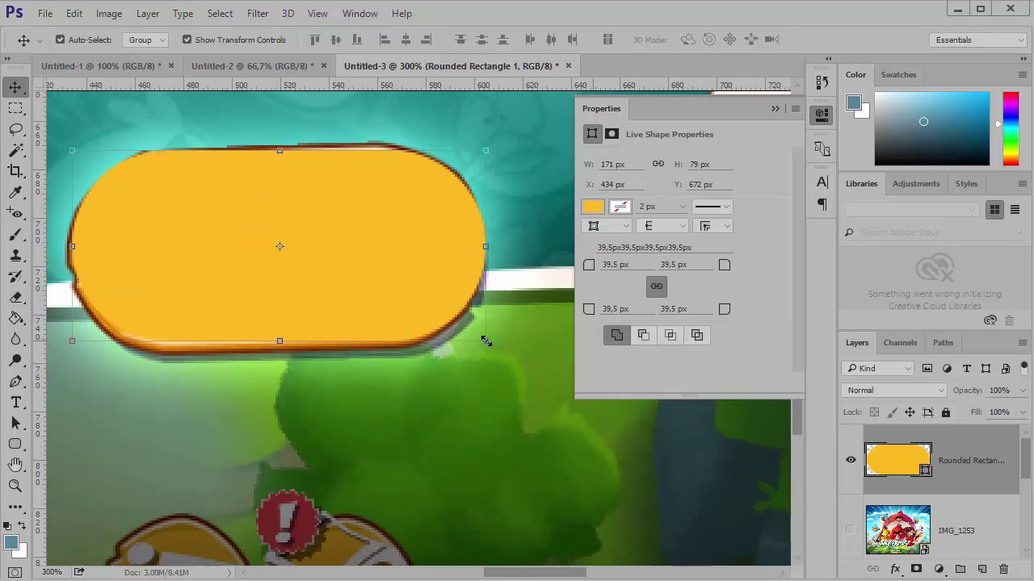
left_click_drag(486, 342, 487, 341)
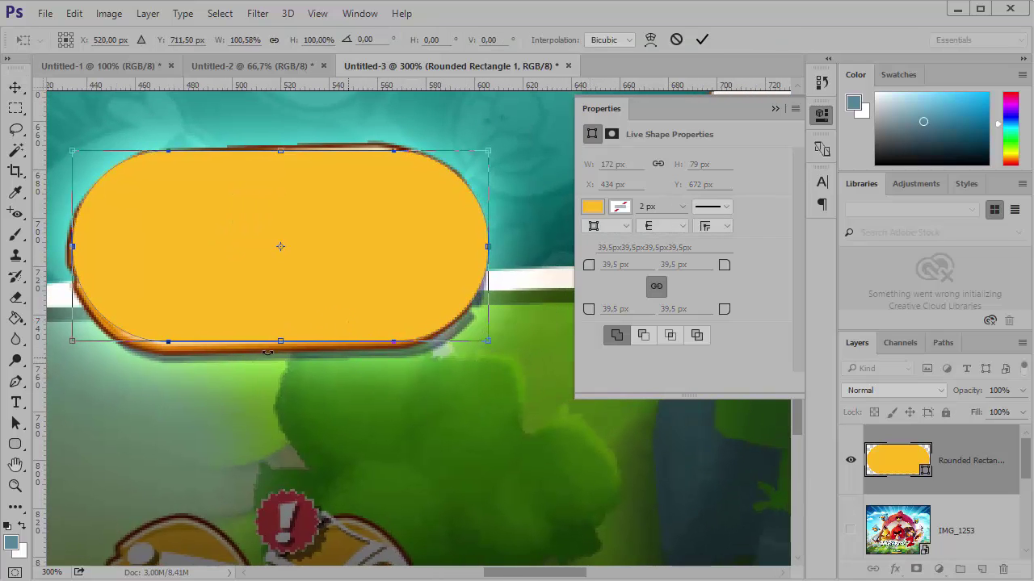
left_click_drag(284, 342, 284, 351)
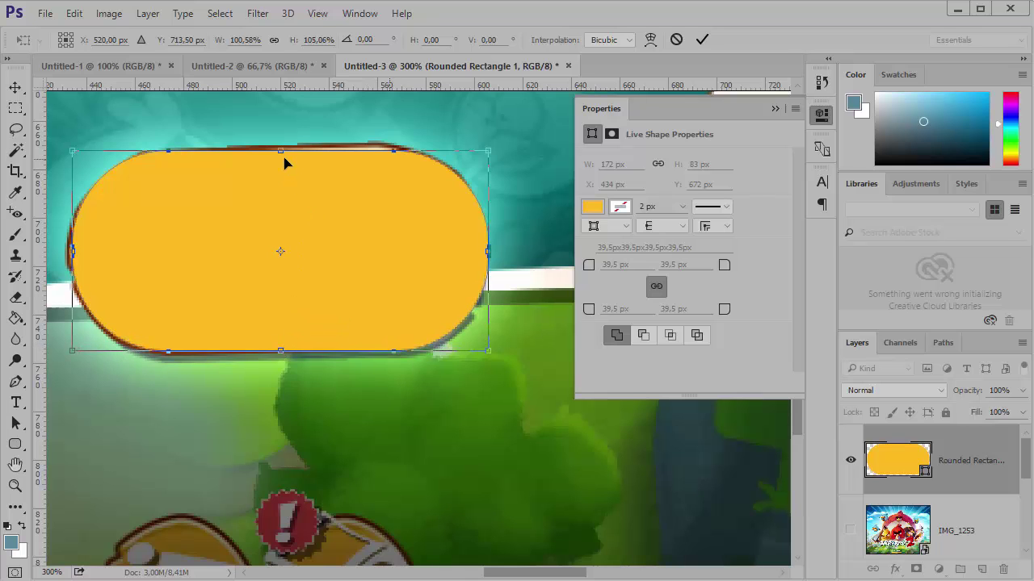
left_click_drag(279, 152, 279, 147)
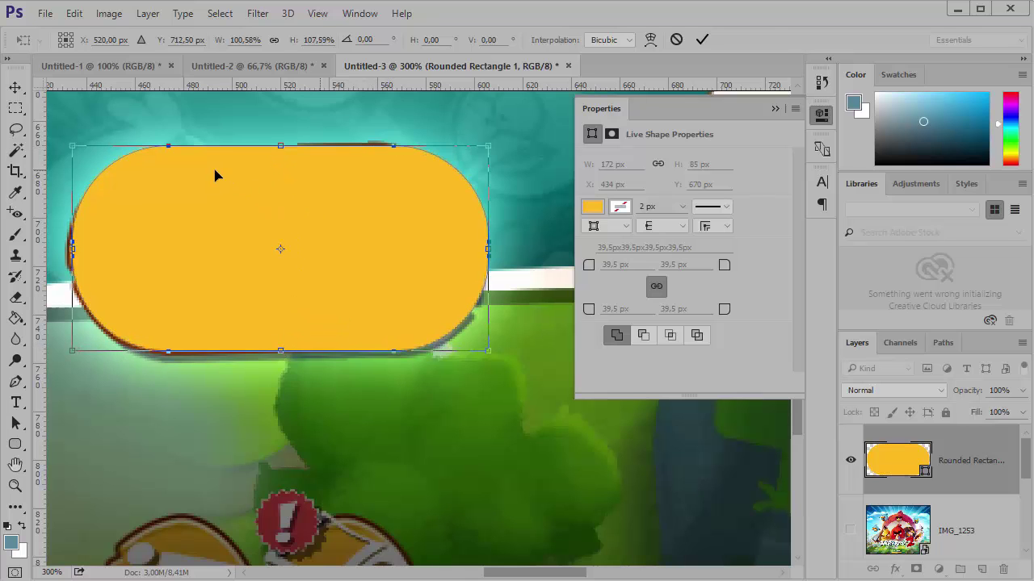
key("Return")
Move the yellow shape back below the JOGAR! button and increase all its corner radii to 42.5 px
left_click_drag(231, 410, 369, 343)
left_click_drag(342, 270, 306, 413)
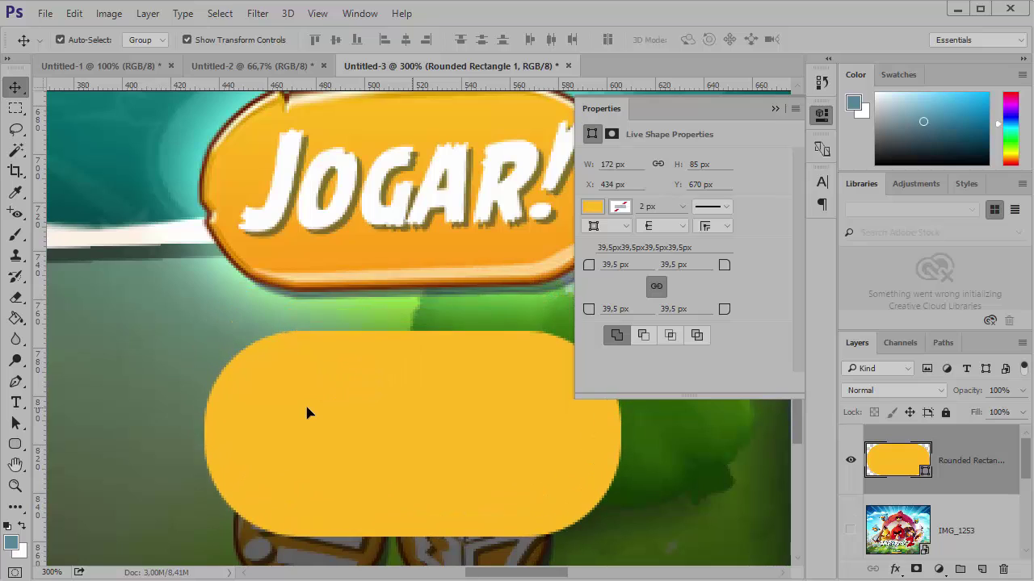
left_click(631, 265)
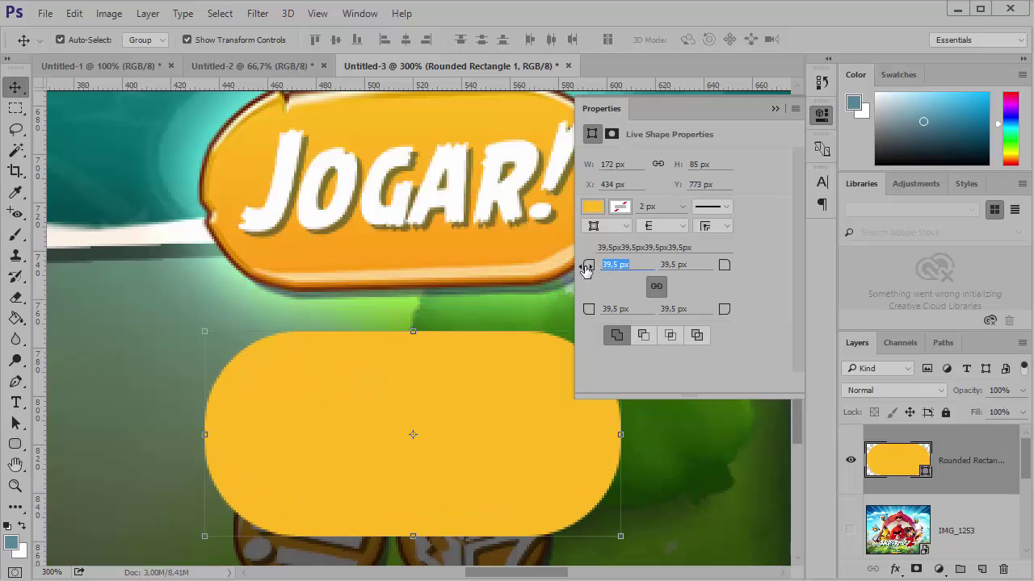
key("Up")
key("Up")
key("Up")
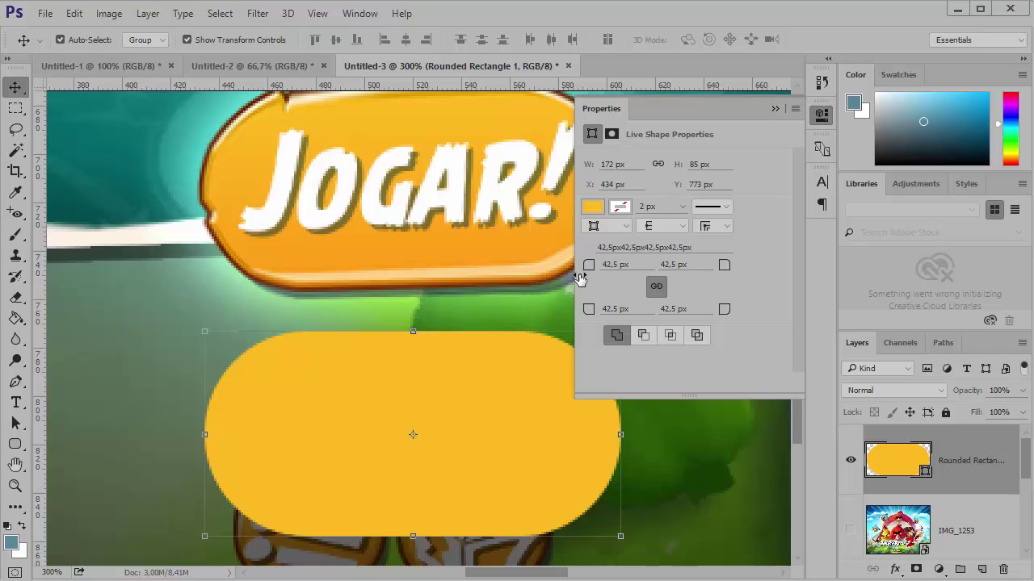
left_click_drag(490, 364, 406, 425)
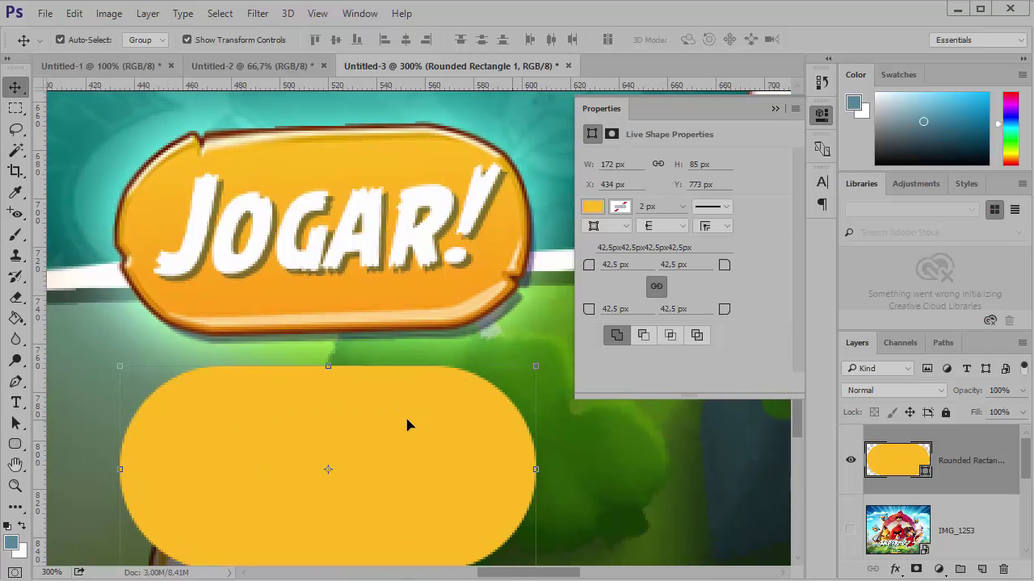
scroll(411, 402, "down", 2)
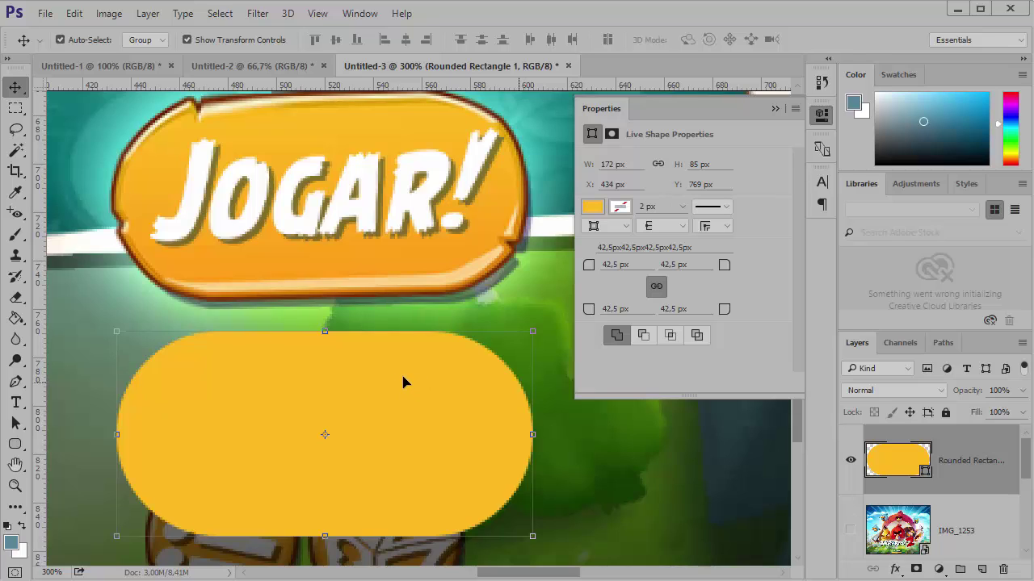
left_click_drag(390, 355, 399, 360)
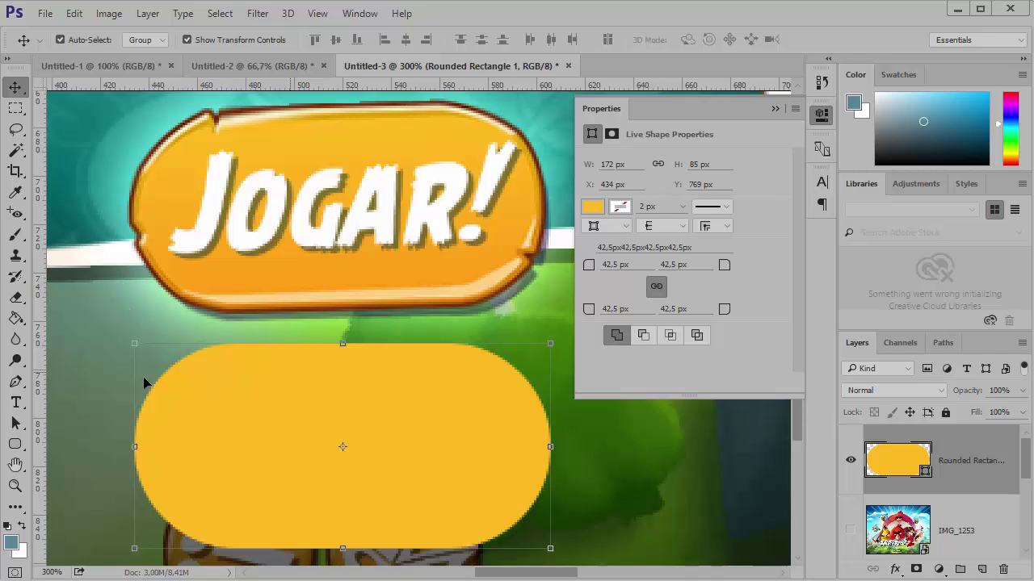
On a new layer, draw a closed Pen shape about 127 by 15 px along the yellow shape's top edge, with a pointed notch at its left end
left_click(15, 383)
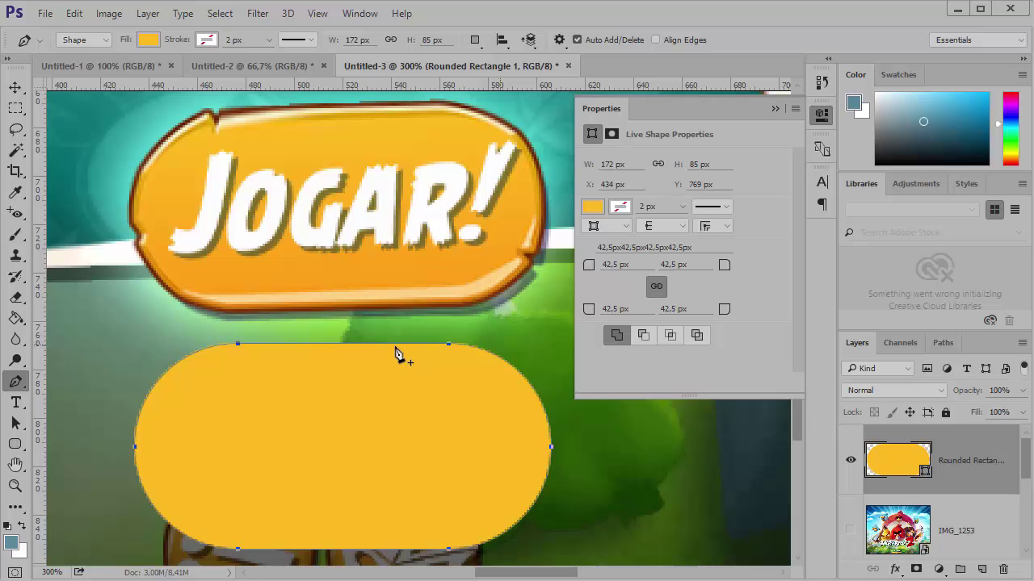
left_click(982, 569)
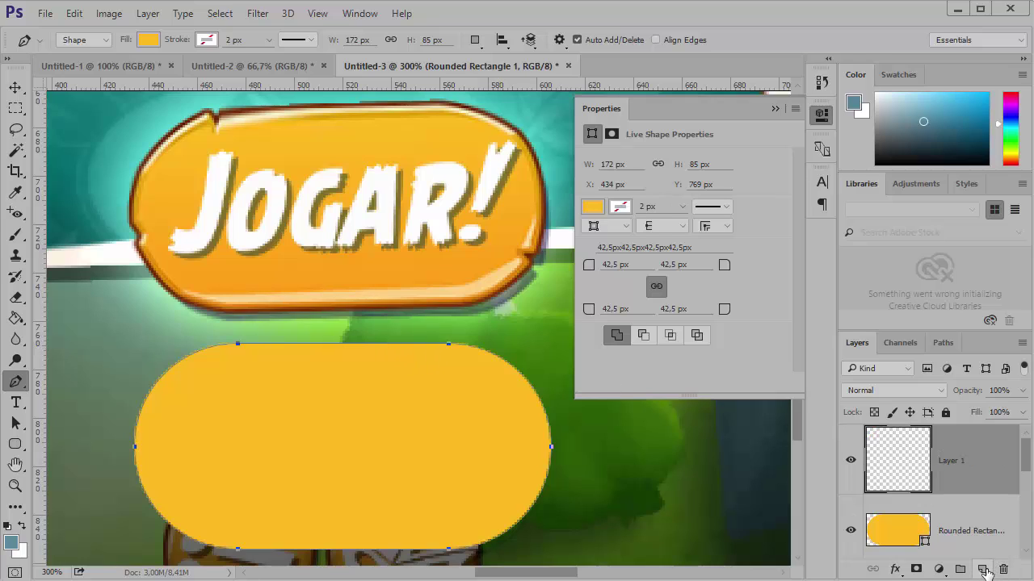
left_click(203, 343)
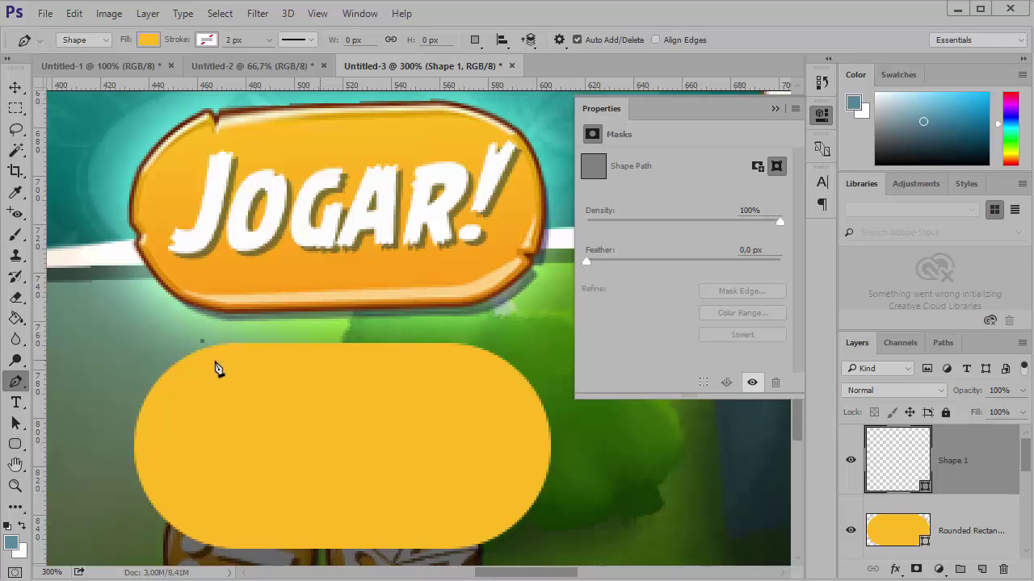
left_click(219, 369)
left_click_drag(221, 359, 231, 353)
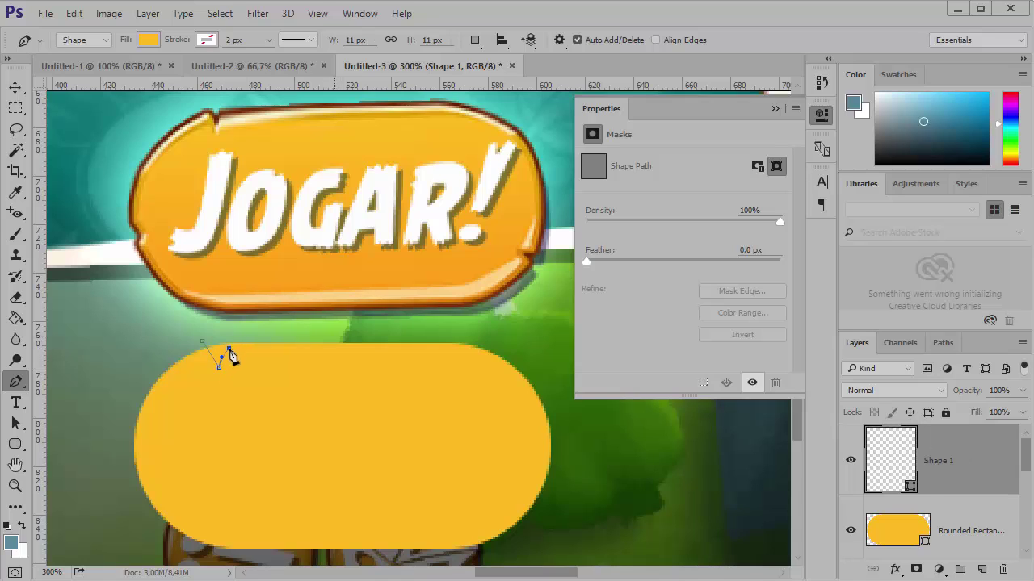
left_click(506, 349)
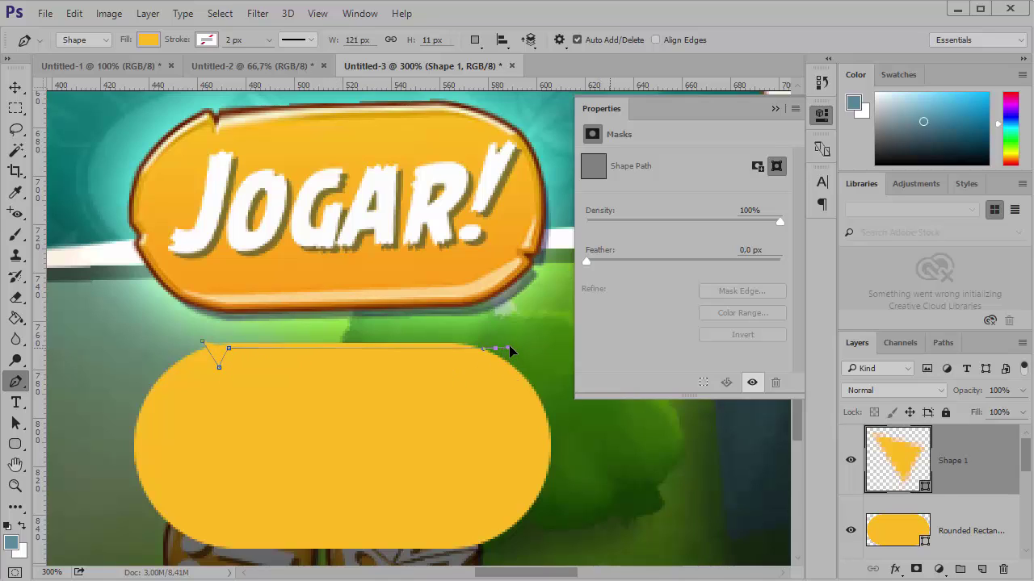
left_click_drag(509, 350, 533, 353)
left_click_drag(432, 332, 376, 332)
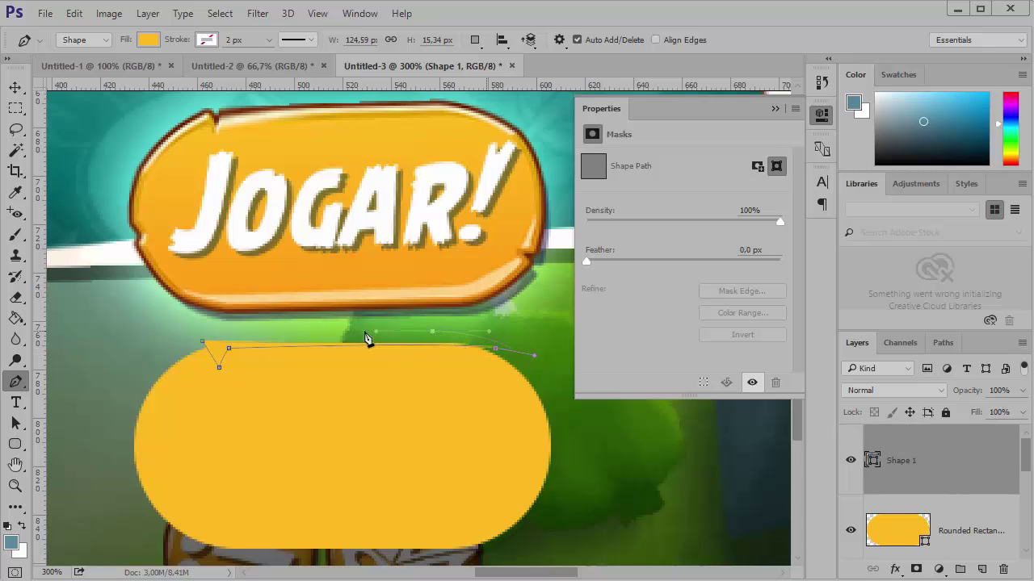
left_click(201, 345)
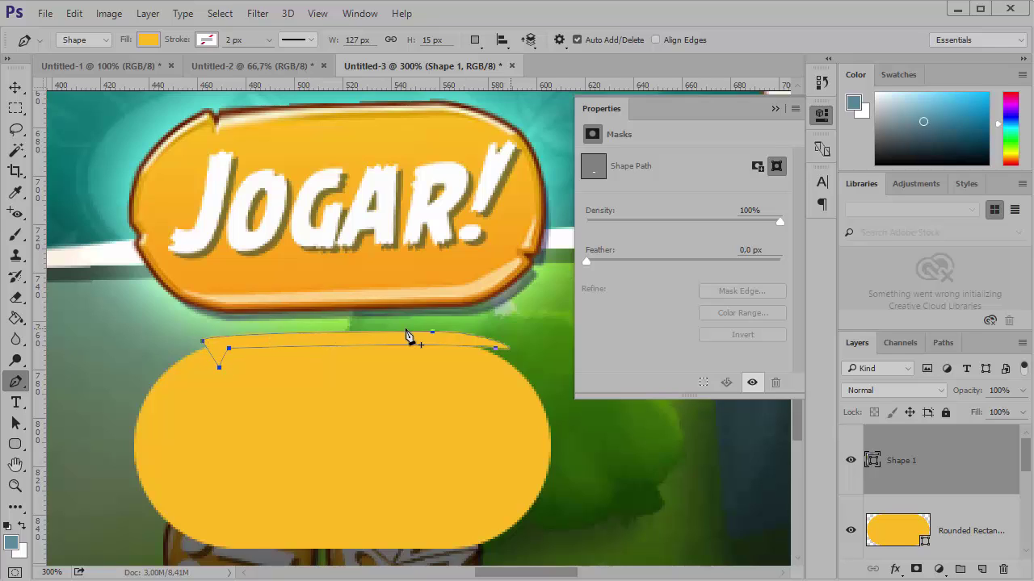
Set the Pen's path operation to Combine Shapes and add a small triangular notch on the yellow shape's left edge
left_click(474, 40)
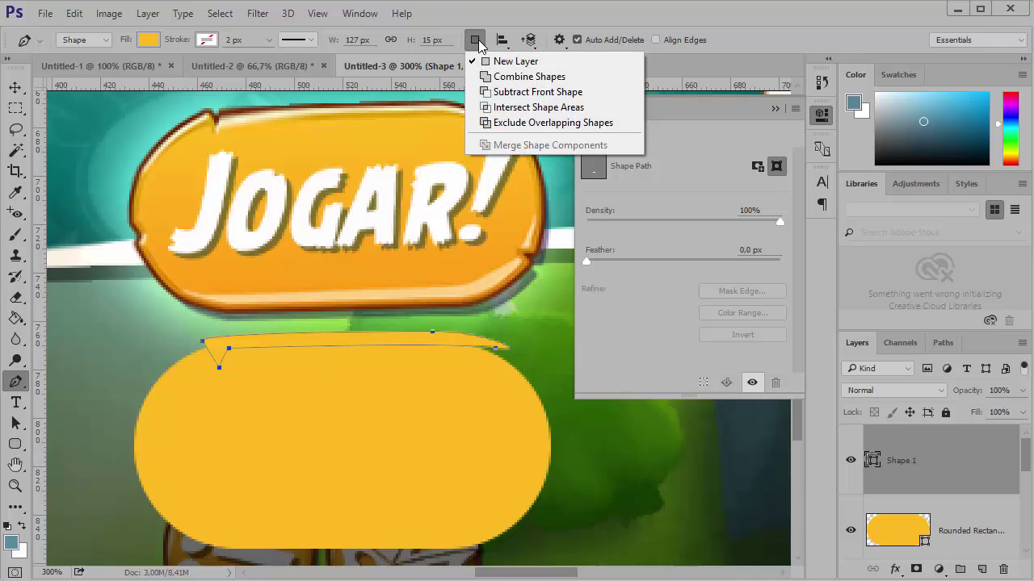
left_click(518, 79)
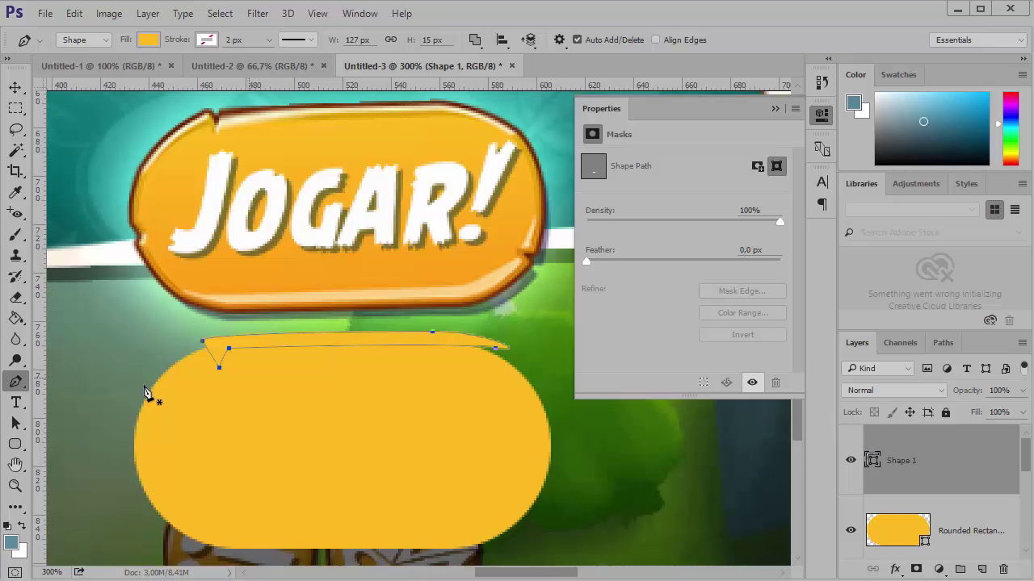
key("Return")
left_click(143, 469)
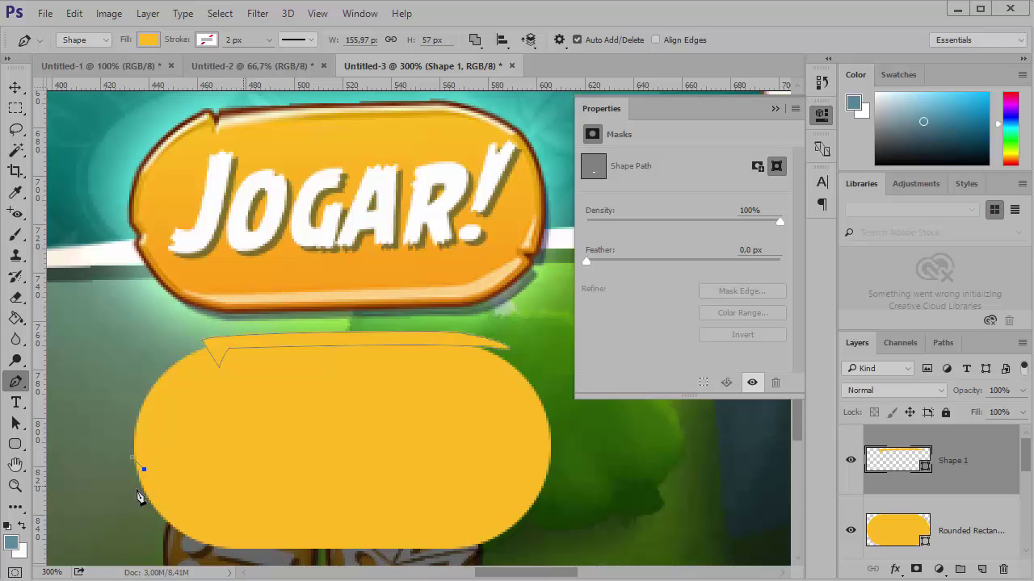
left_click(142, 496)
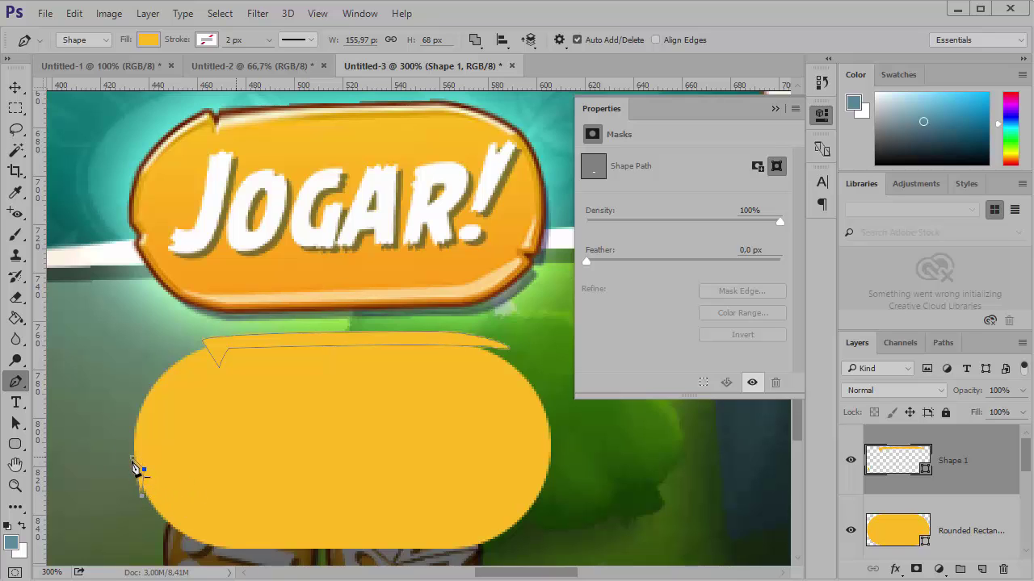
Draw a small closed triangular notch with the Pen tool on the yellow shape's lower-right edge
left_click_drag(512, 461, 445, 422)
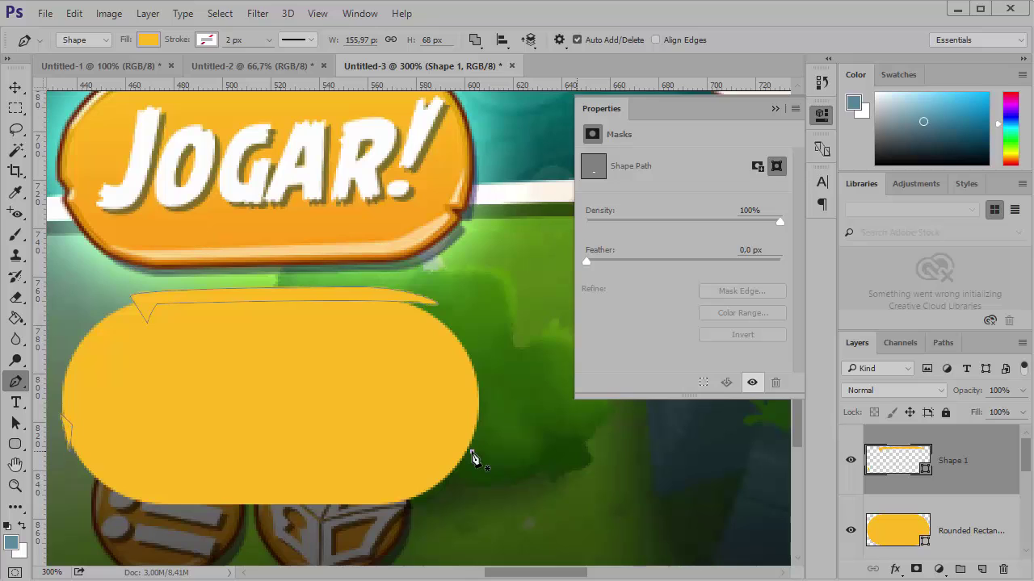
left_click(472, 453)
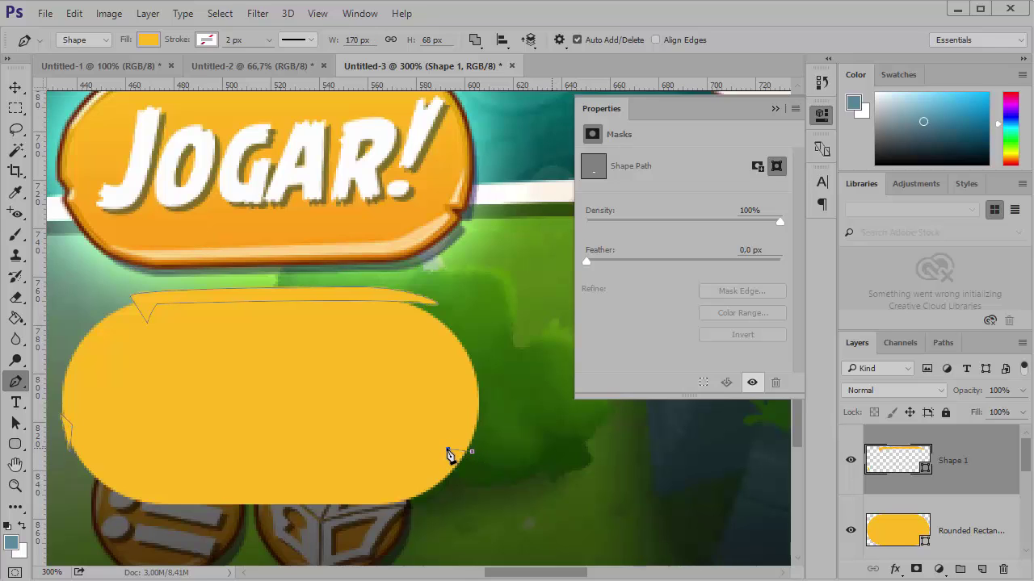
left_click(447, 450)
left_click(460, 471)
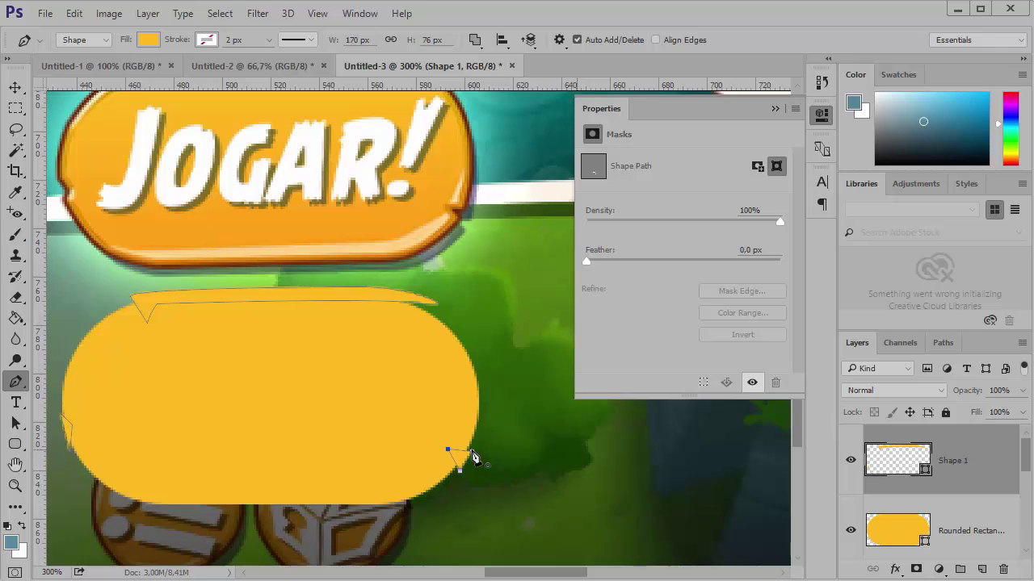
left_click_drag(389, 424, 440, 425)
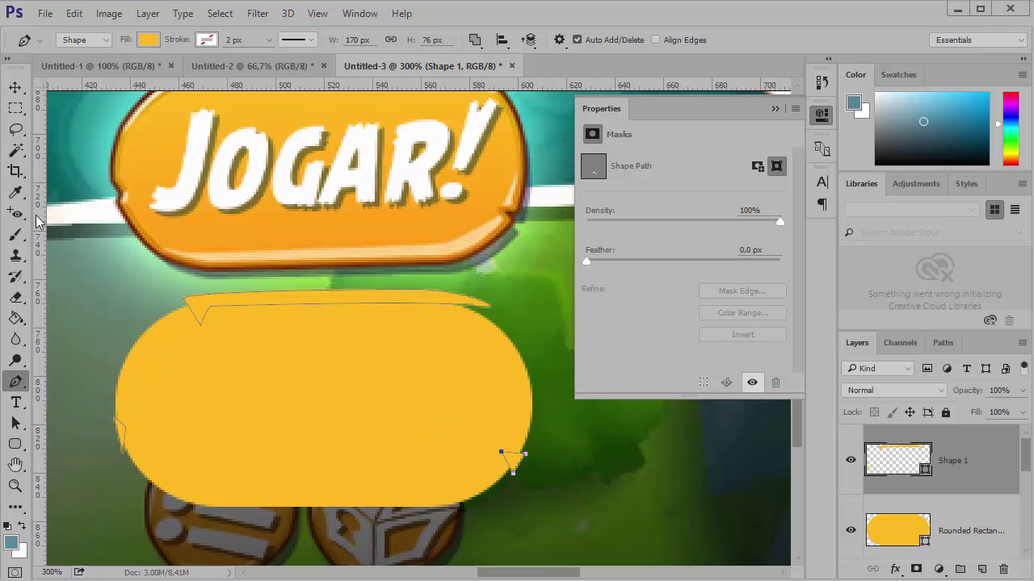
Select the notch paths with the Path Selection Tool and cut them from the Pen shape layer
left_click(16, 424)
right_click(16, 428)
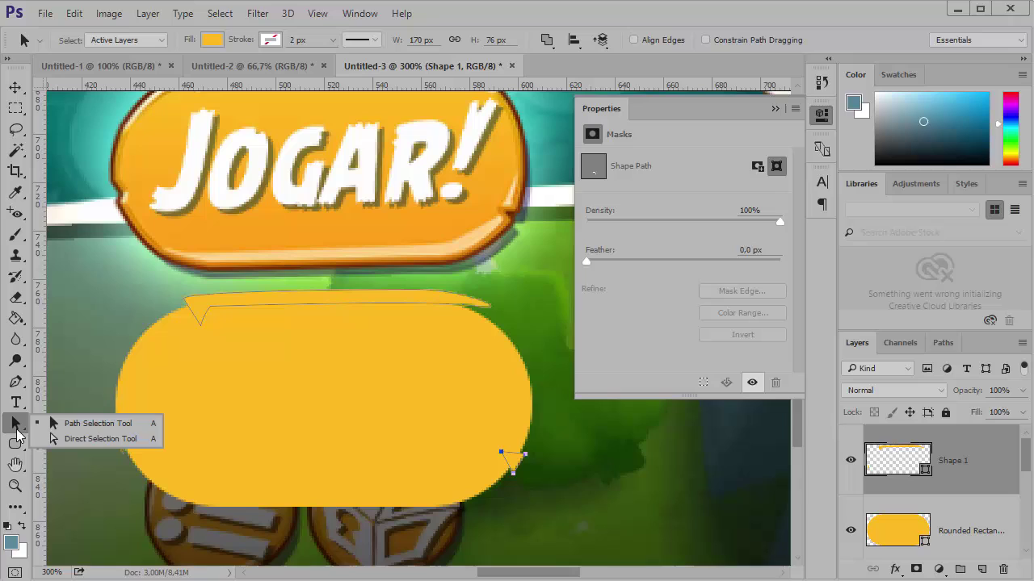
left_click(95, 425)
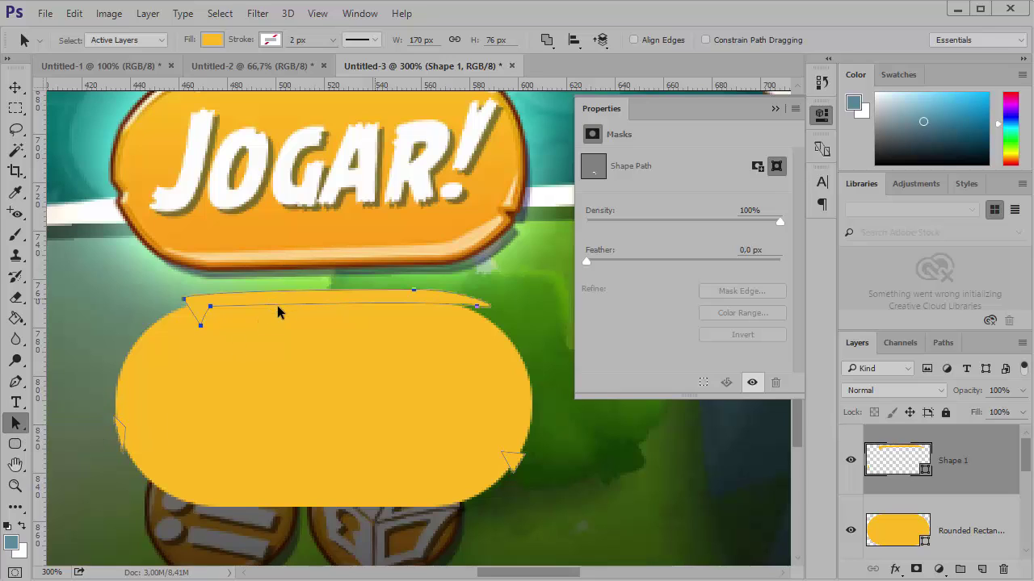
left_click(122, 432)
key("ctrl+z")
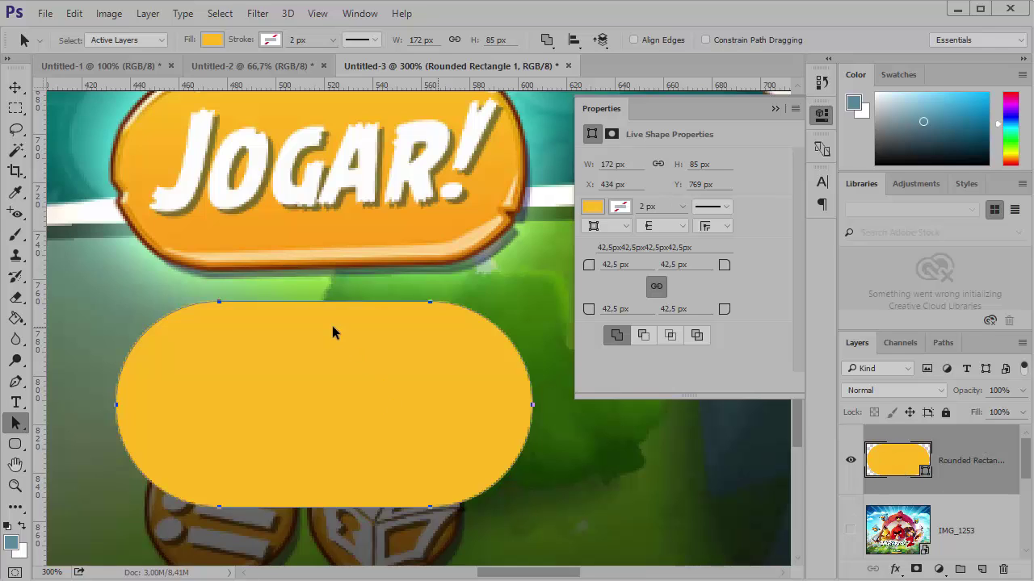
Select the rounded rectangle's path and paste the notch paths into its layer
right_click(16, 423)
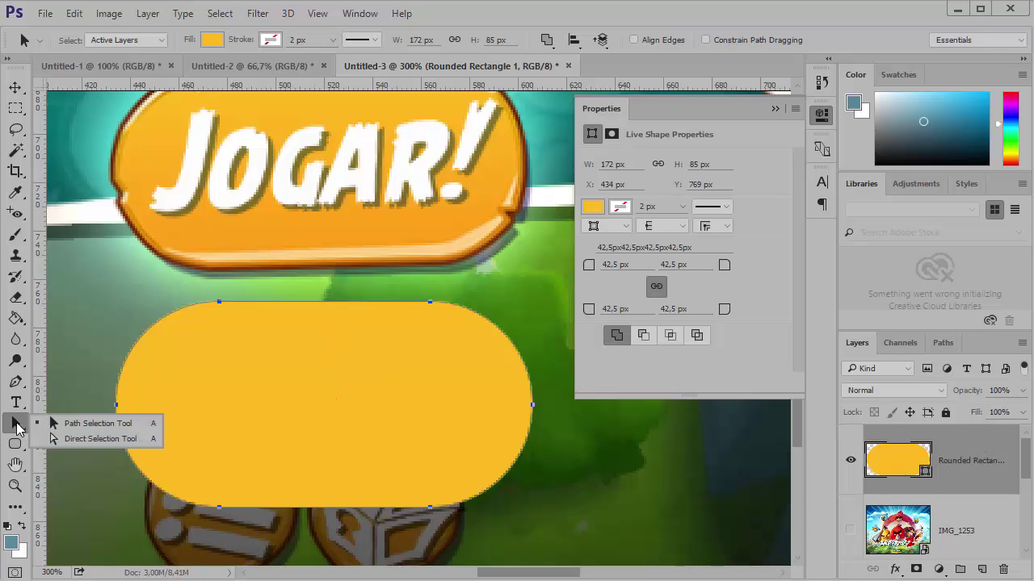
left_click(73, 424)
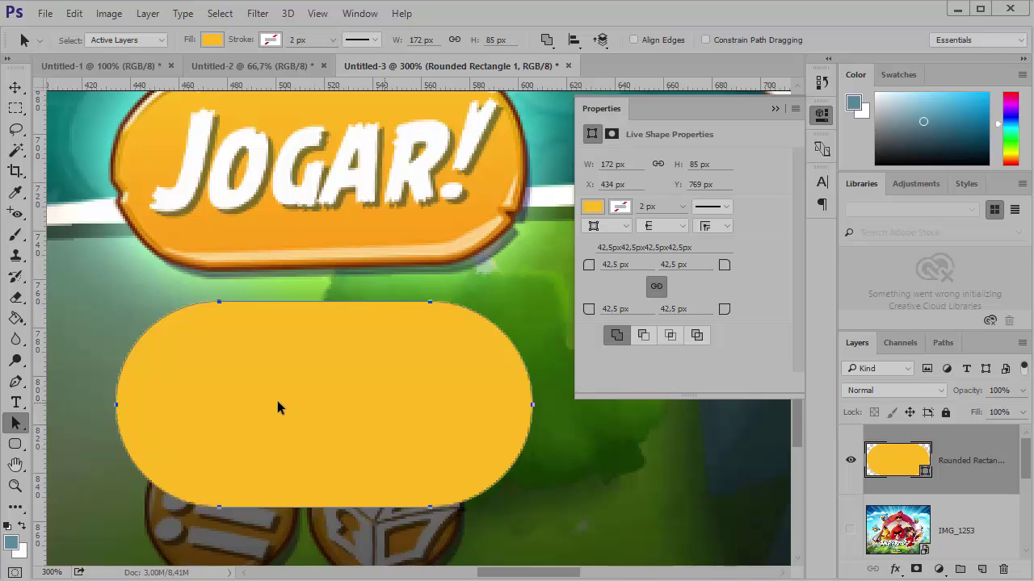
left_click(276, 398)
key("ctrl+z")
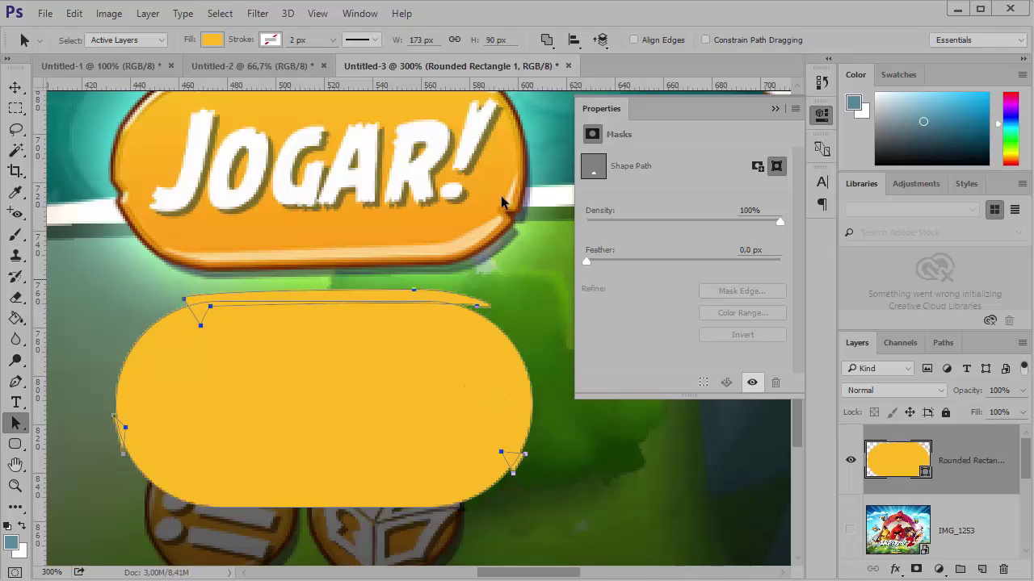
Apply Subtract Front Shape to the pasted notch paths so they are cut out of the rounded rectangle
left_click(547, 41)
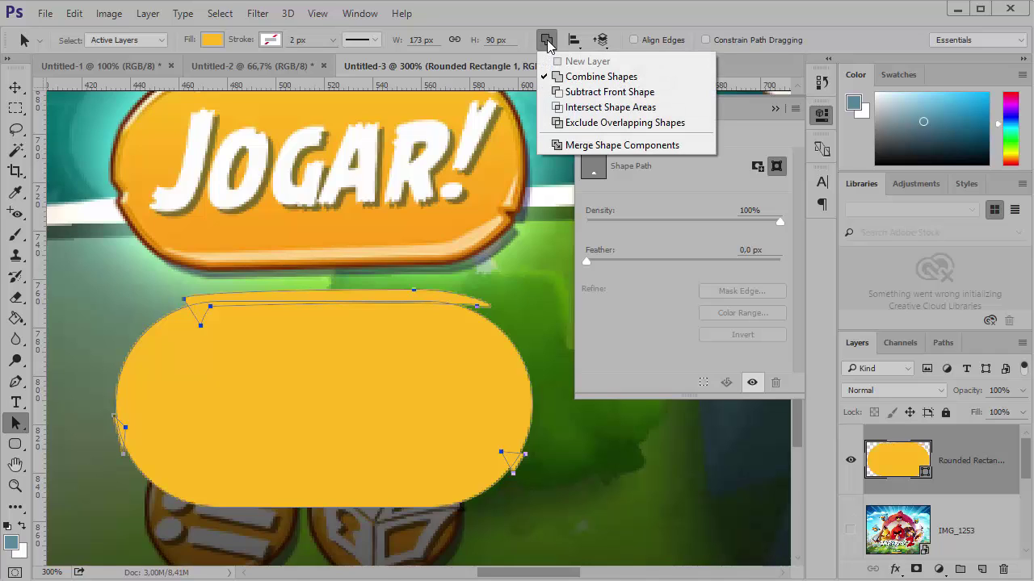
left_click(598, 94)
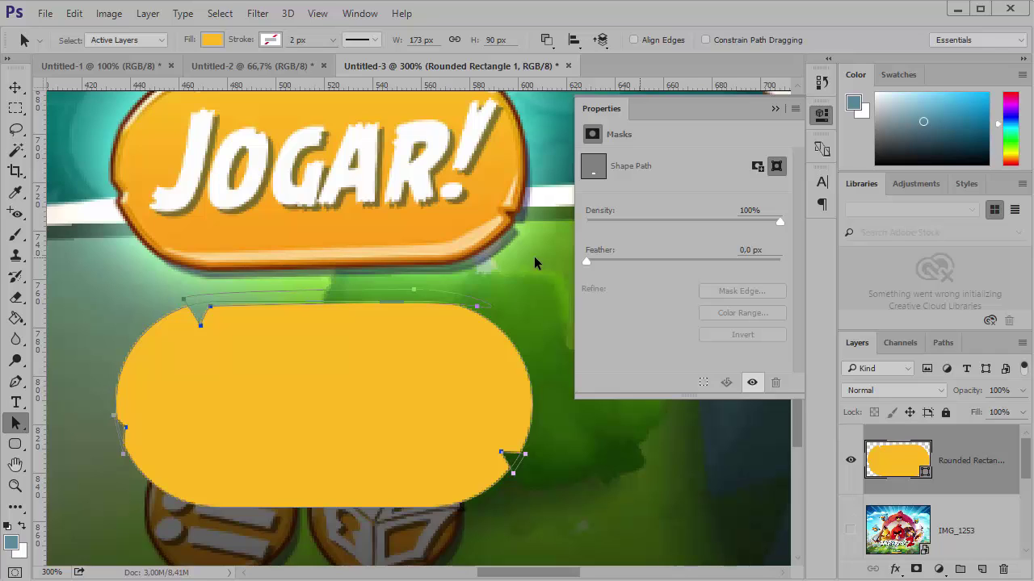
left_click(15, 87)
left_click_drag(334, 342, 334, 374)
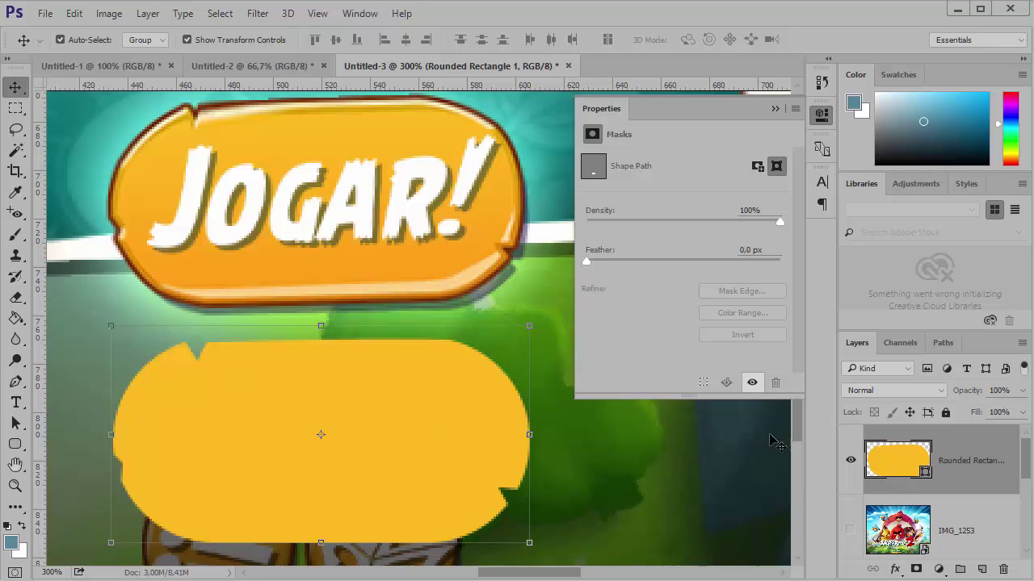
Duplicate the notched rounded rectangle layer, hide the copy, and make the original layer active
key("ctrl")
left_click(528, 369)
left_click(467, 392)
key("ctrl+j")
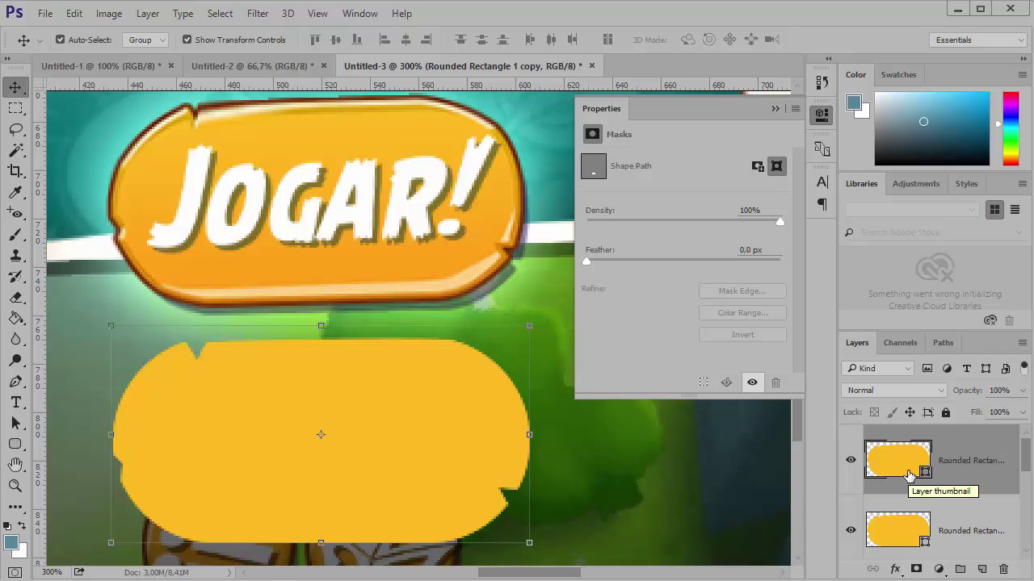
left_click(851, 461)
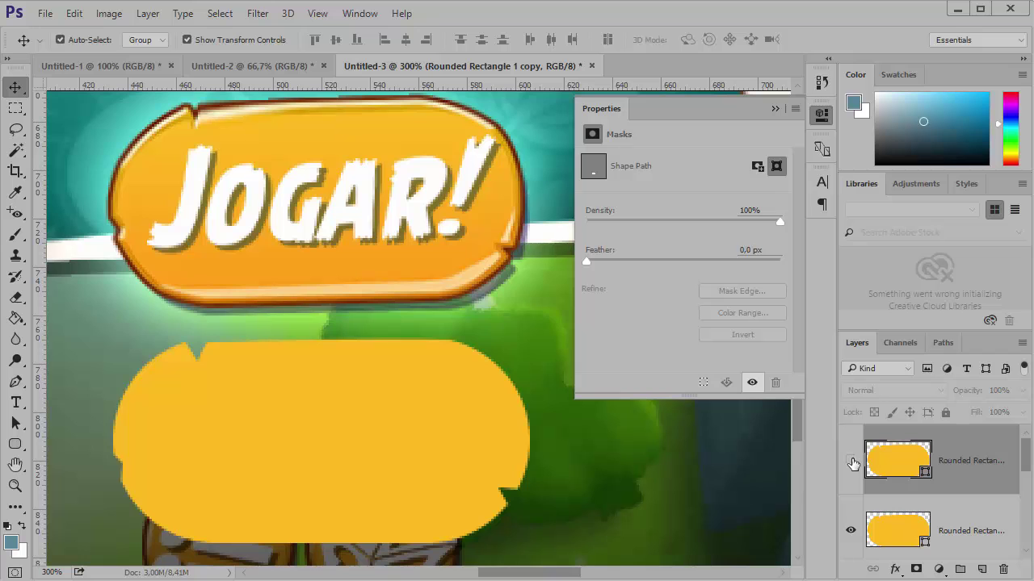
left_click(969, 529)
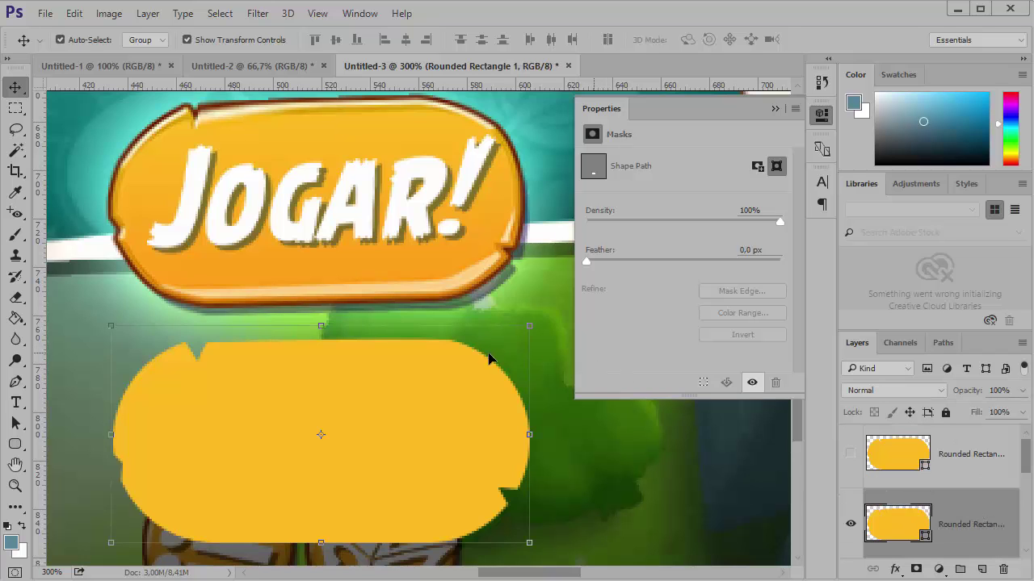
Apply a Bevel & Emboss layer style to the visible notched shape, keeping its preset values
key("z")
left_click(411, 420, "alt")
left_click(424, 375)
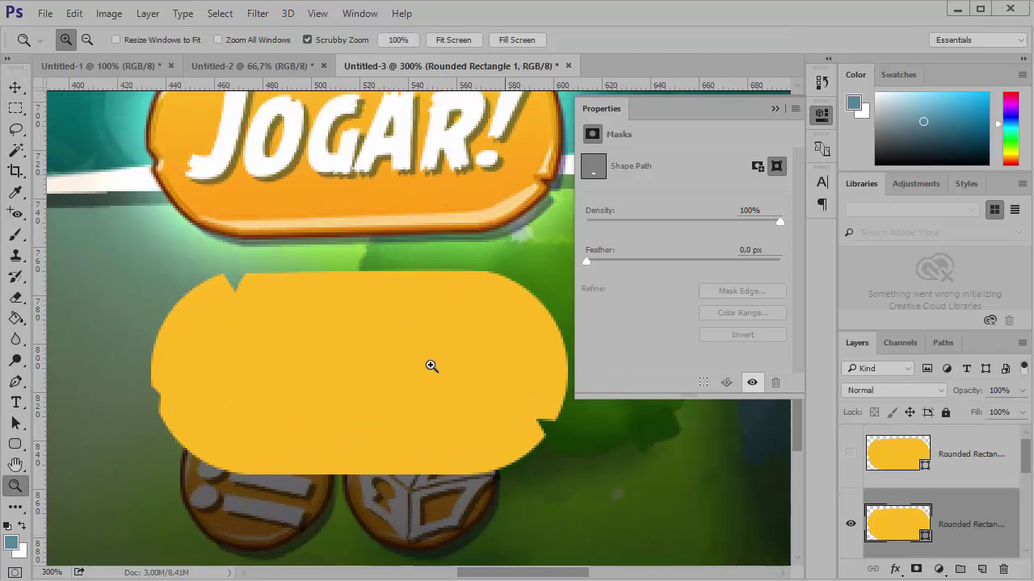
double_click(984, 509)
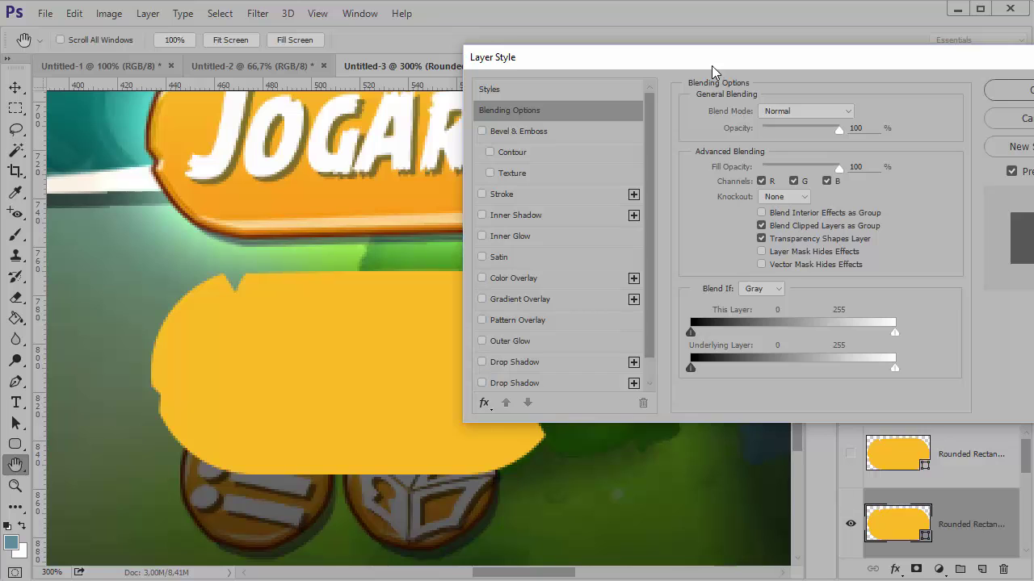
left_click_drag(712, 65, 823, 74)
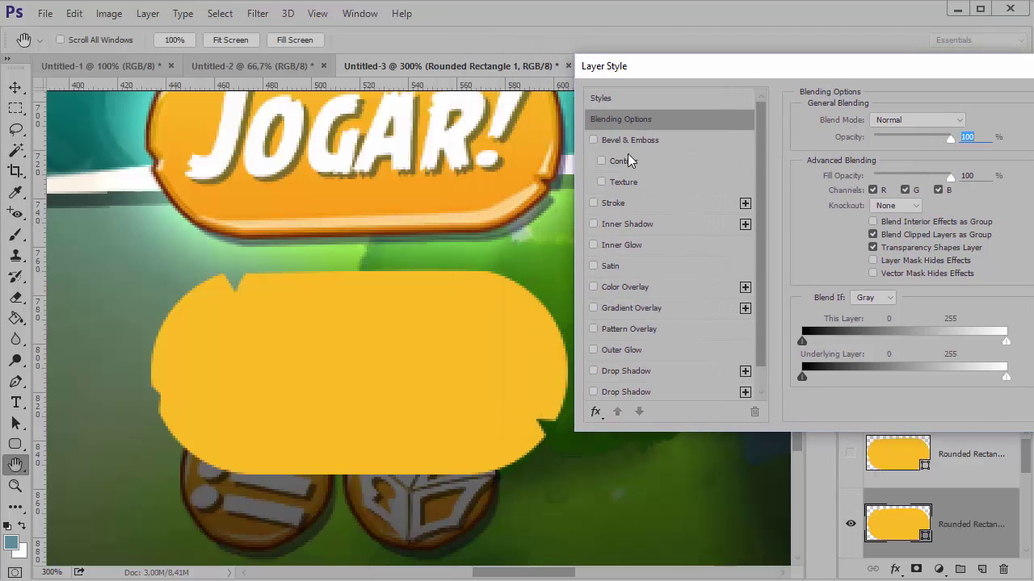
left_click_drag(739, 70, 691, 68)
left_click(599, 139)
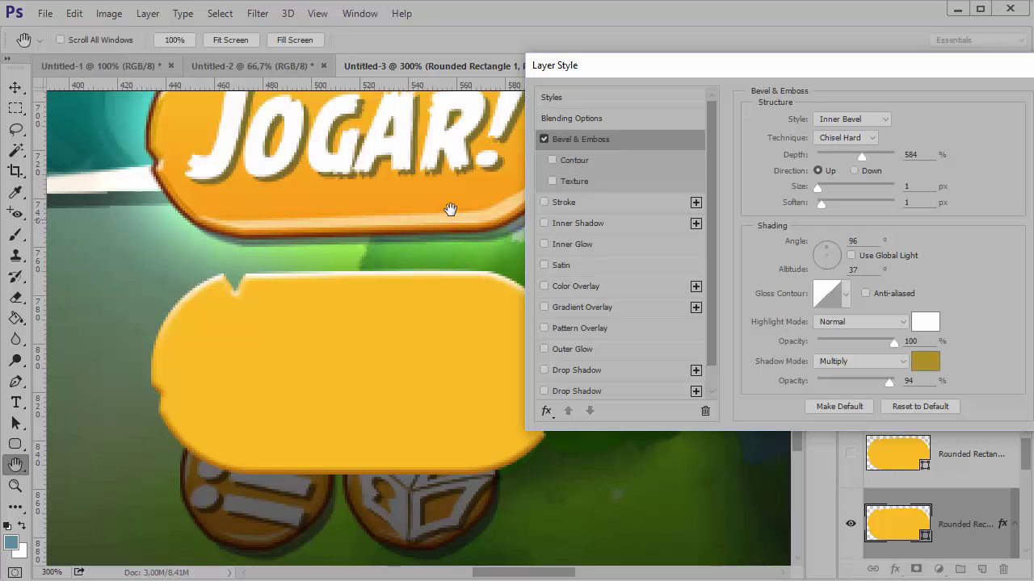
key("Return")
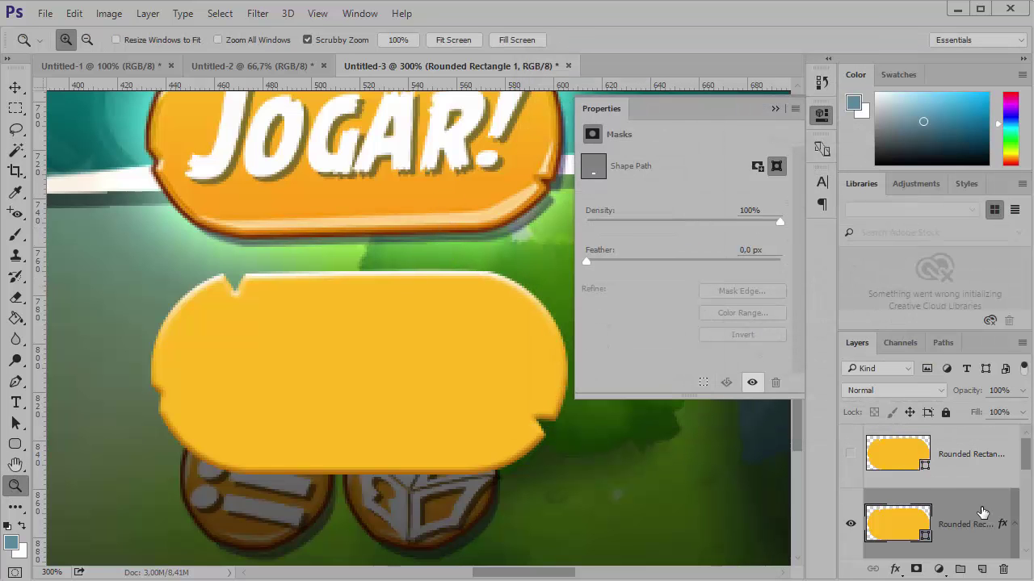
Reopen the shape's Bevel & Emboss settings and set Depth to 417%, Size to 2 px and Soften to 1 px
left_click_drag(345, 75, 690, 63)
left_click(659, 139)
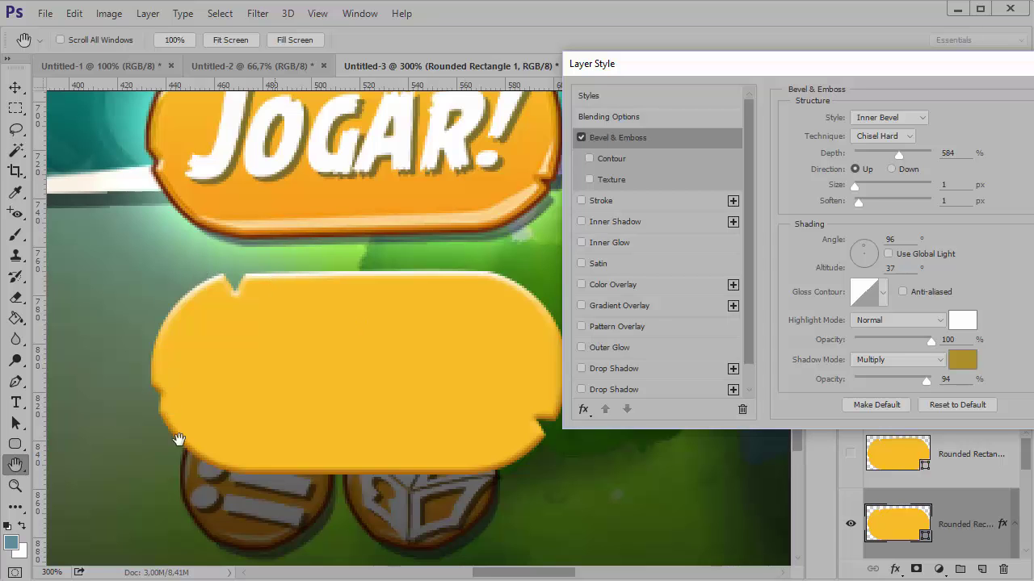
left_click_drag(381, 157, 338, 301)
scroll(337, 301, "down", 3)
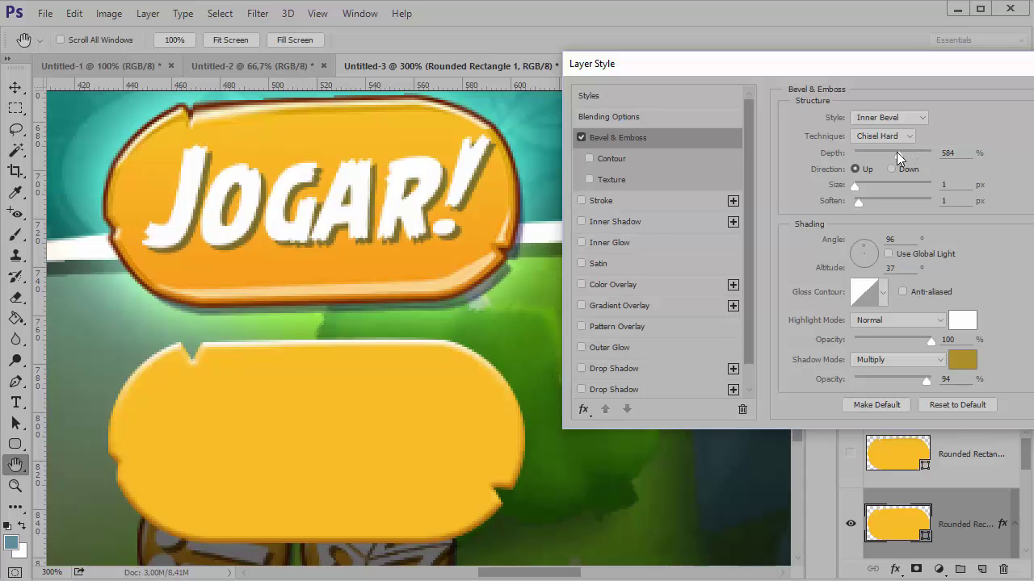
left_click_drag(899, 154, 851, 155)
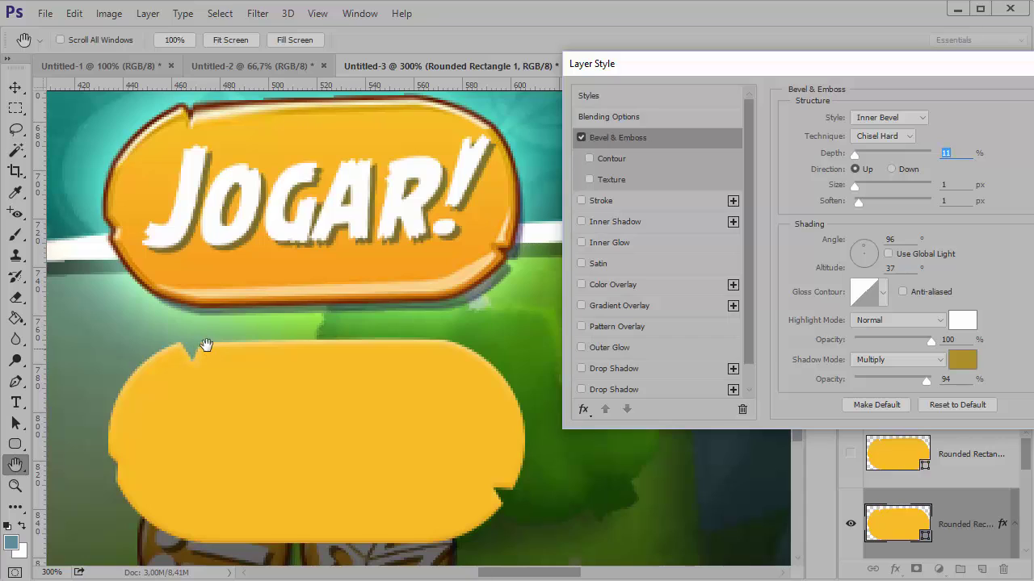
left_click_drag(856, 152, 902, 153)
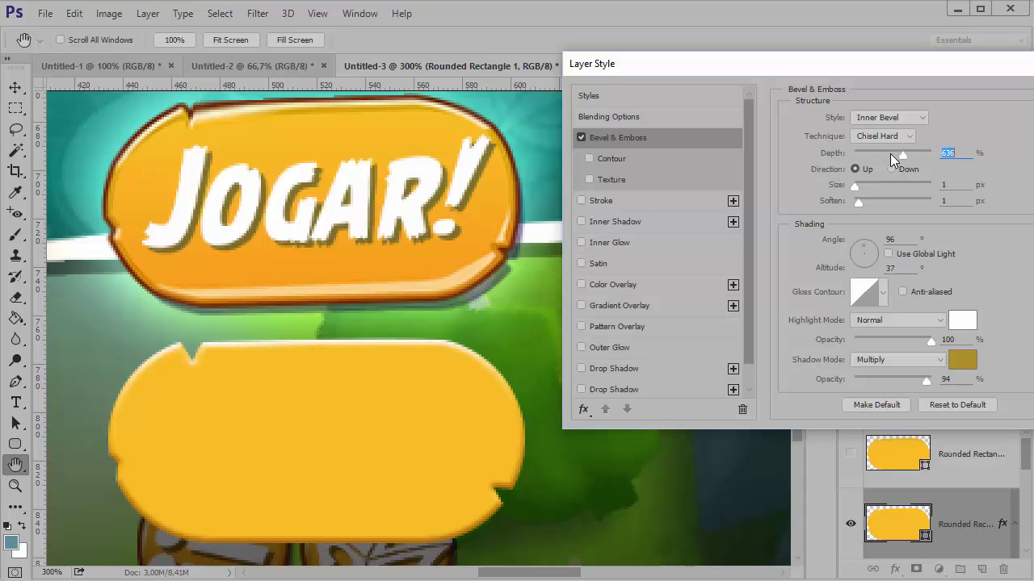
mouse_move(857, 186)
left_mouse_down()
mouse_move(869, 185)
mouse_move(855, 185)
left_mouse_up()
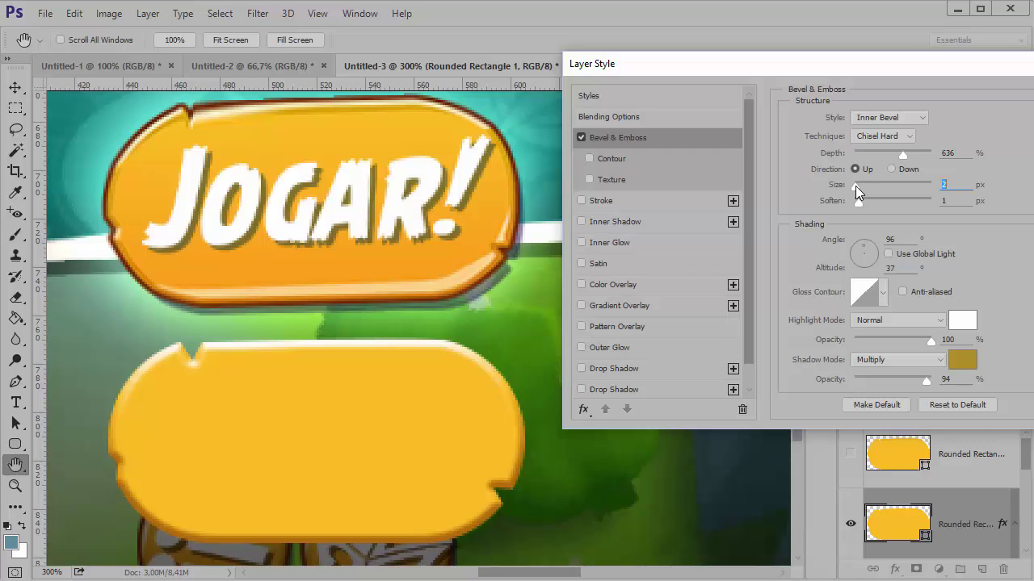
mouse_move(904, 155)
left_mouse_down()
mouse_move(873, 158)
mouse_move(884, 160)
left_mouse_up()
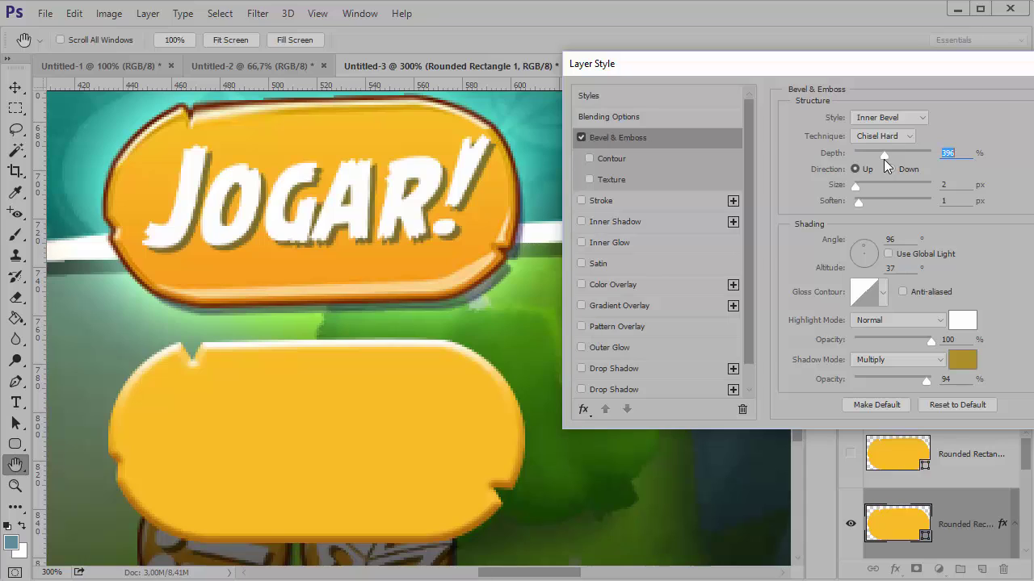
left_click_drag(883, 159, 886, 159)
mouse_move(858, 204)
left_mouse_down()
mouse_move(932, 210)
mouse_move(852, 218)
mouse_move(860, 218)
left_mouse_up()
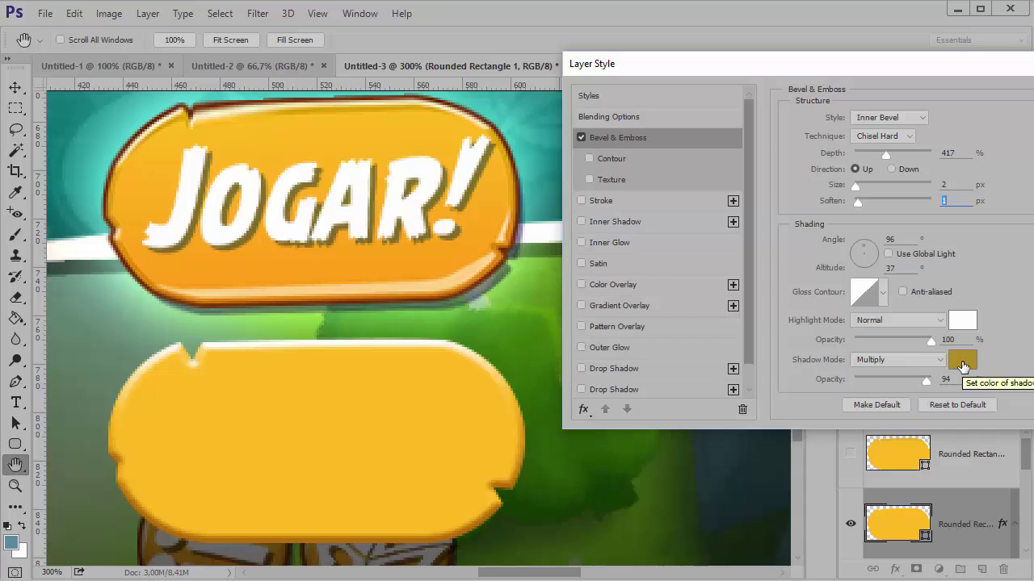
left_click(961, 365)
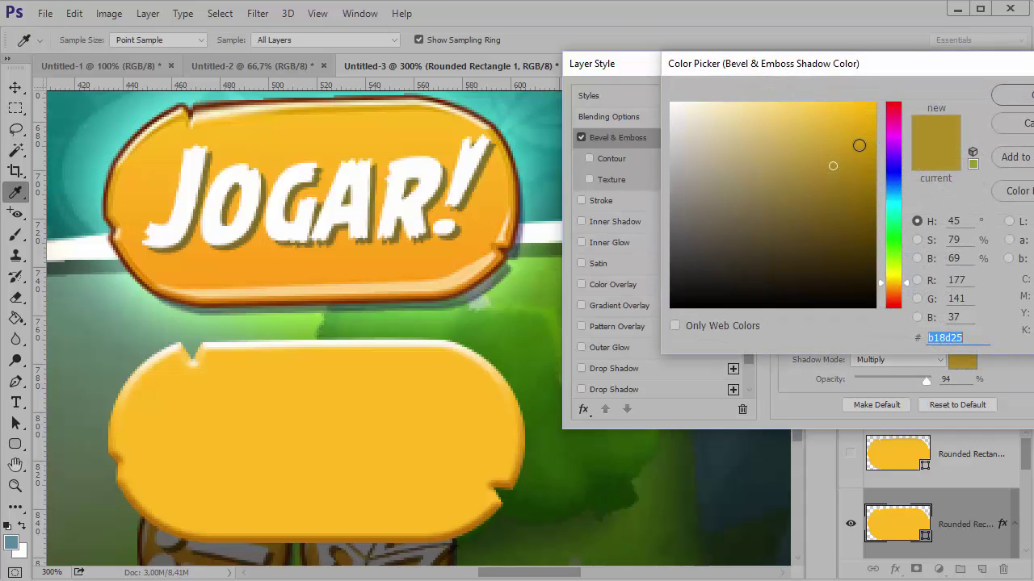
left_click(966, 341)
key("Return")
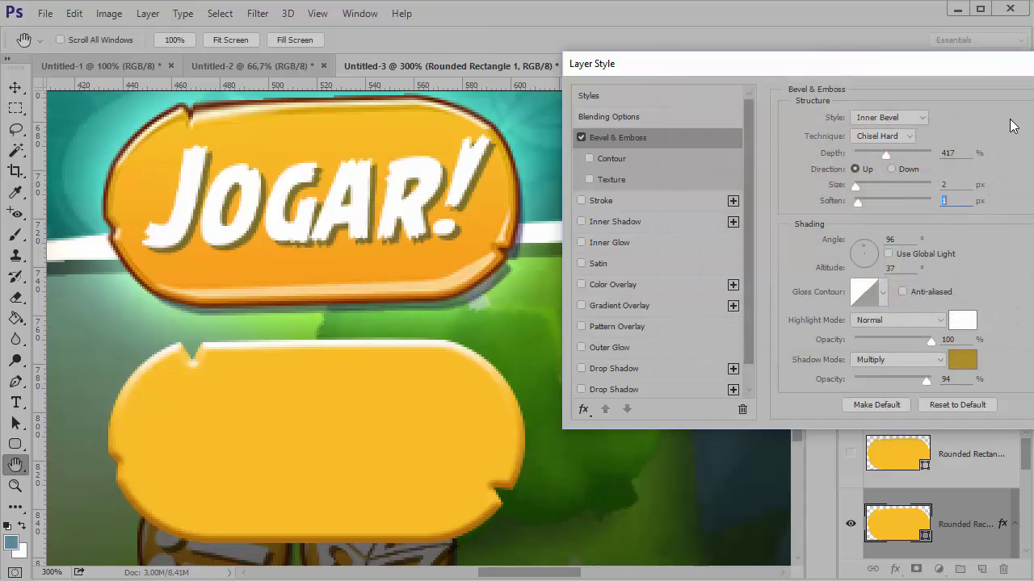
Sample orange from the JOGAR! button for the bevel's shadow color, and darken it to #c28119
left_click(961, 365)
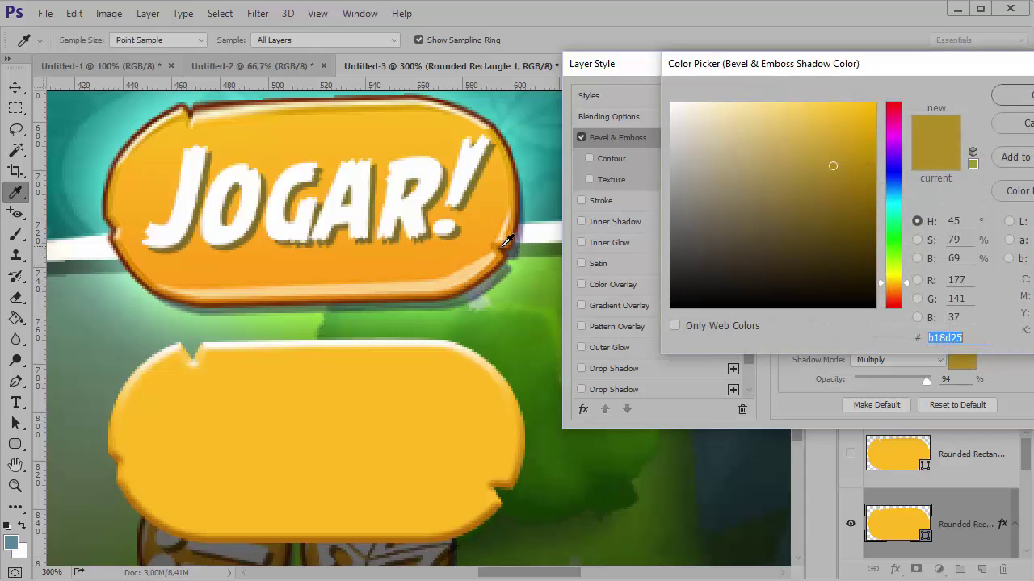
left_click(127, 260)
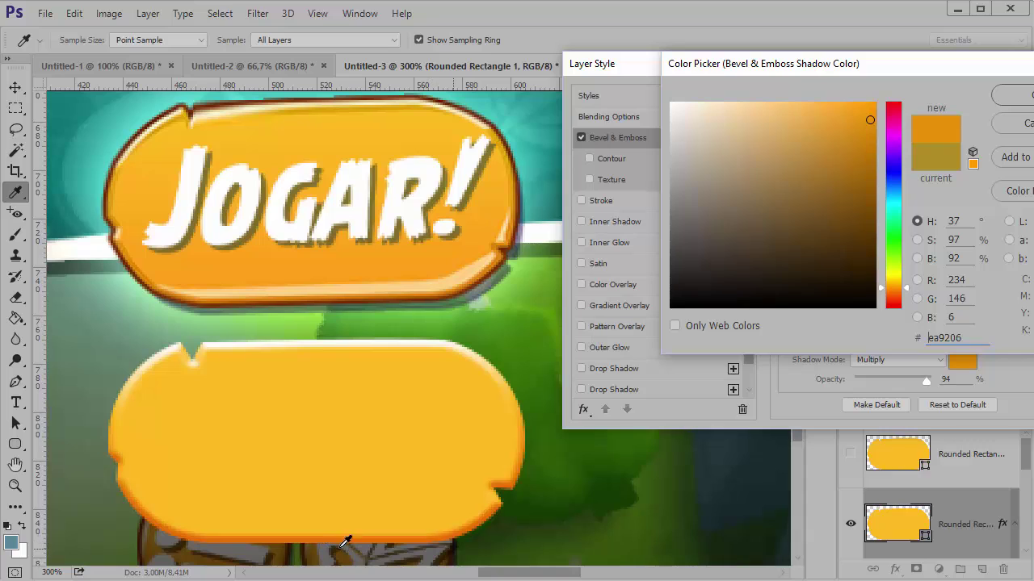
left_click_drag(861, 121, 849, 152)
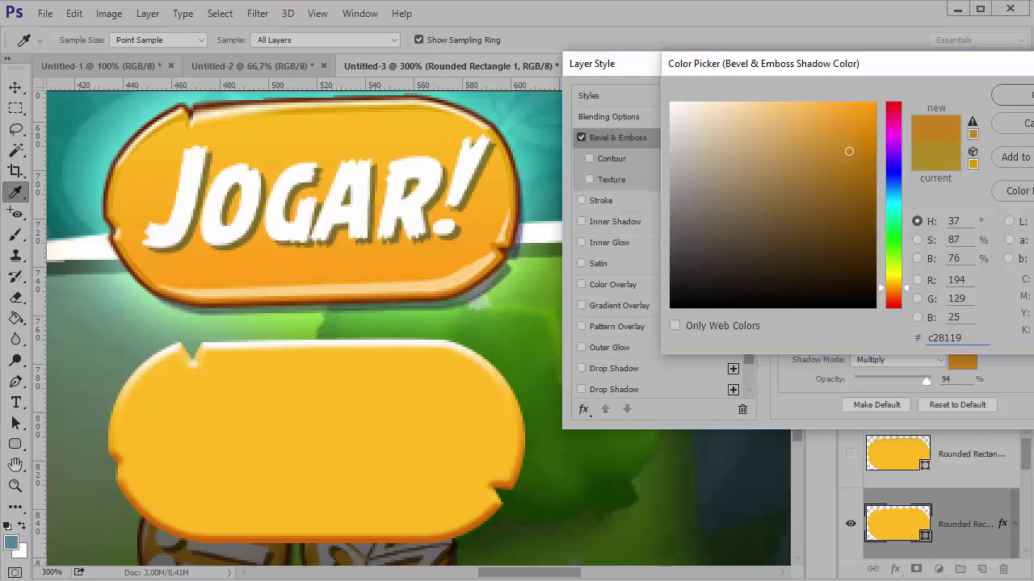
left_click(1013, 95)
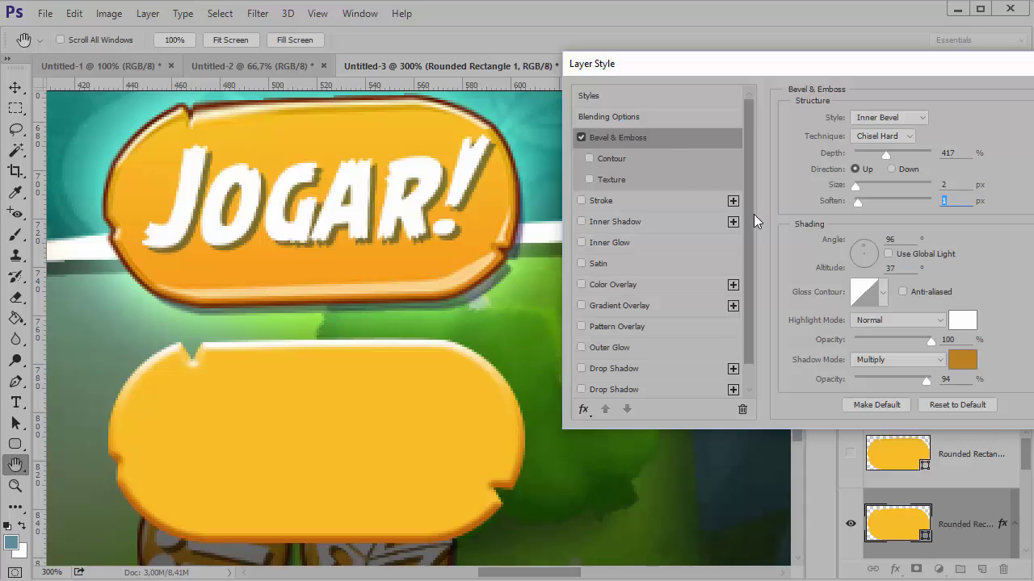
scroll(752, 236, "down", 1)
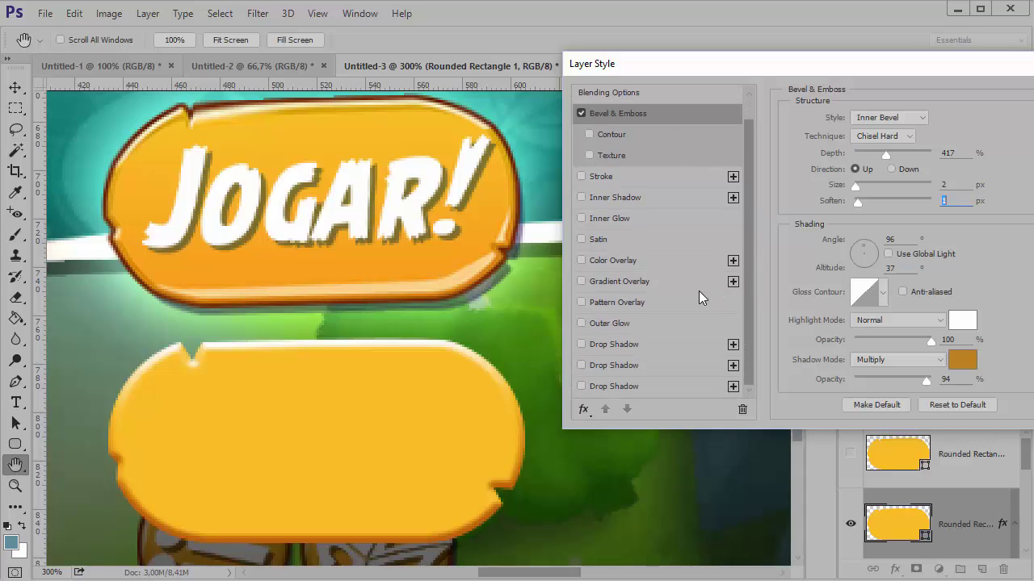
Add a Drop Shadow to the notched shape and set its color to dark red #6e1f00, sampled from the JOGAR! button's outline
left_click(622, 347)
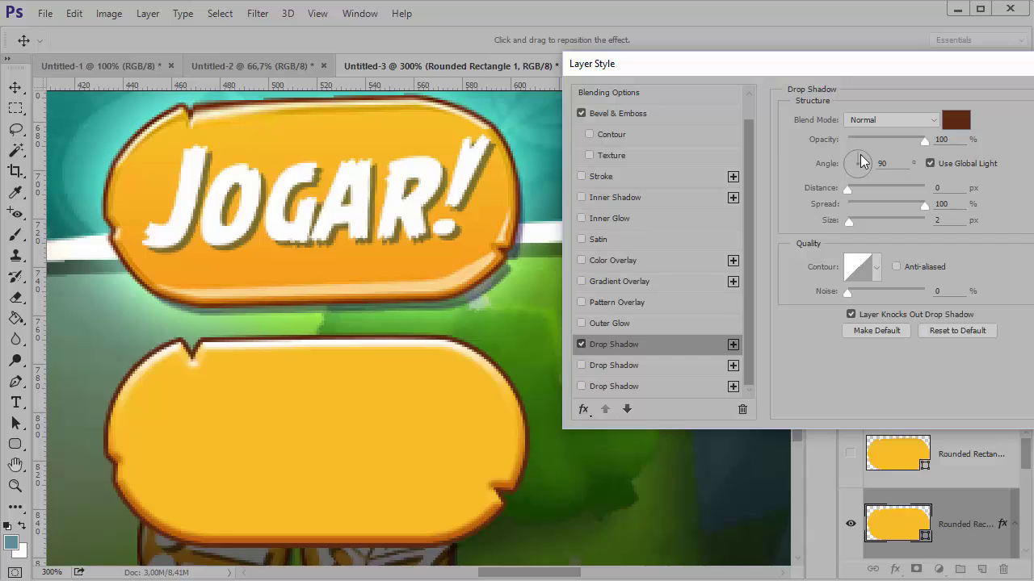
left_click(625, 177)
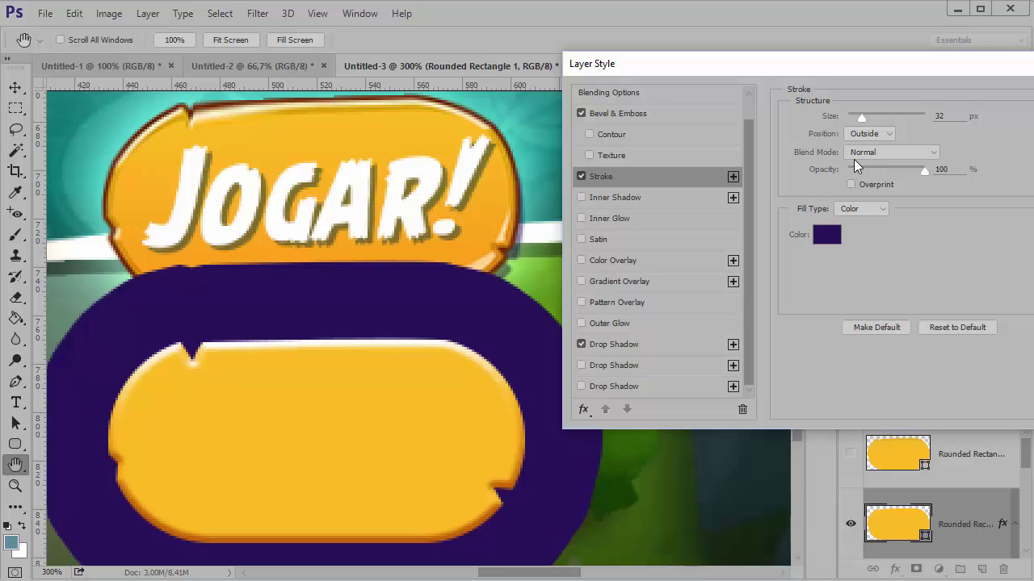
left_click(580, 176)
left_click(646, 342)
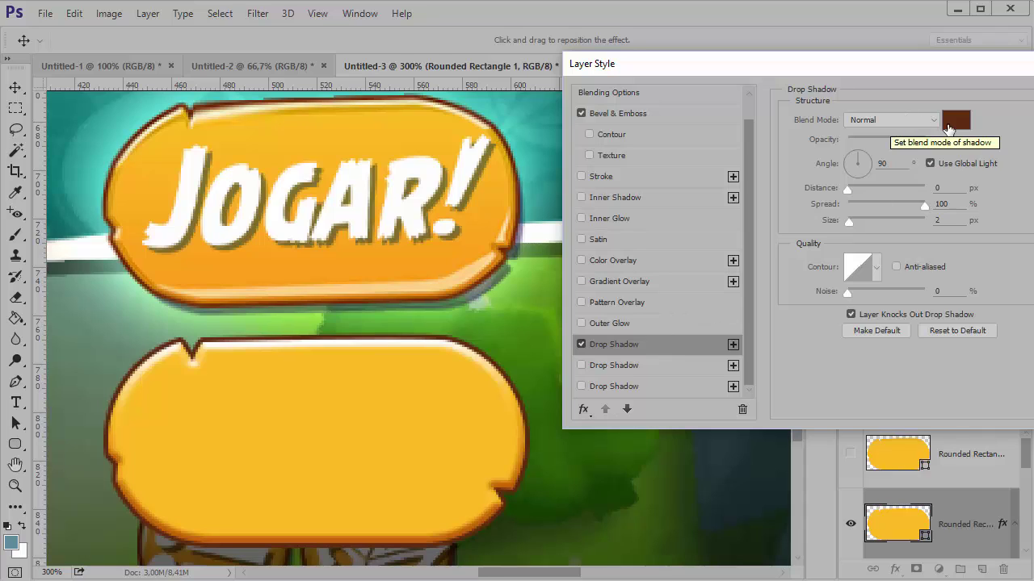
left_click(951, 123)
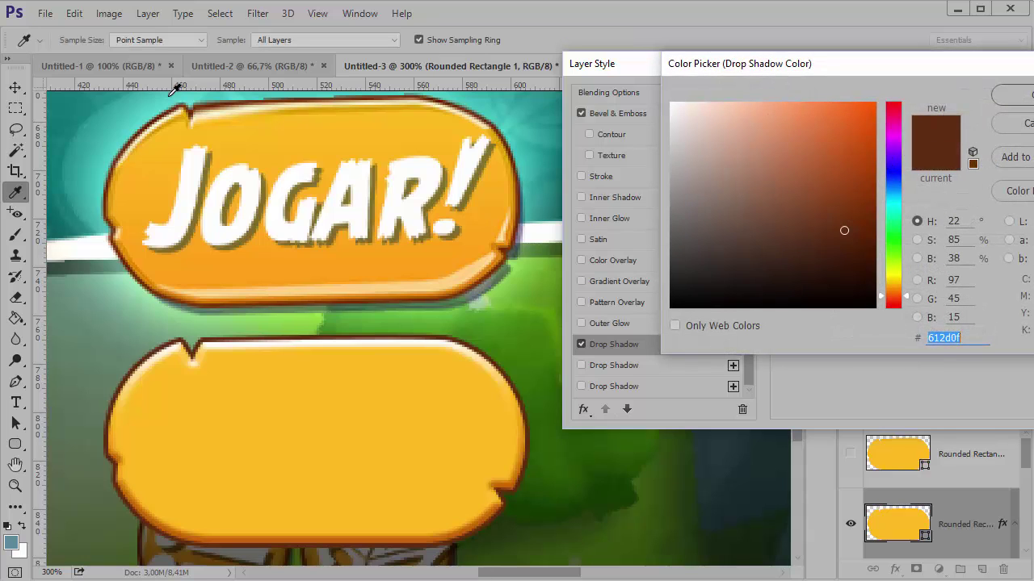
left_click(150, 121)
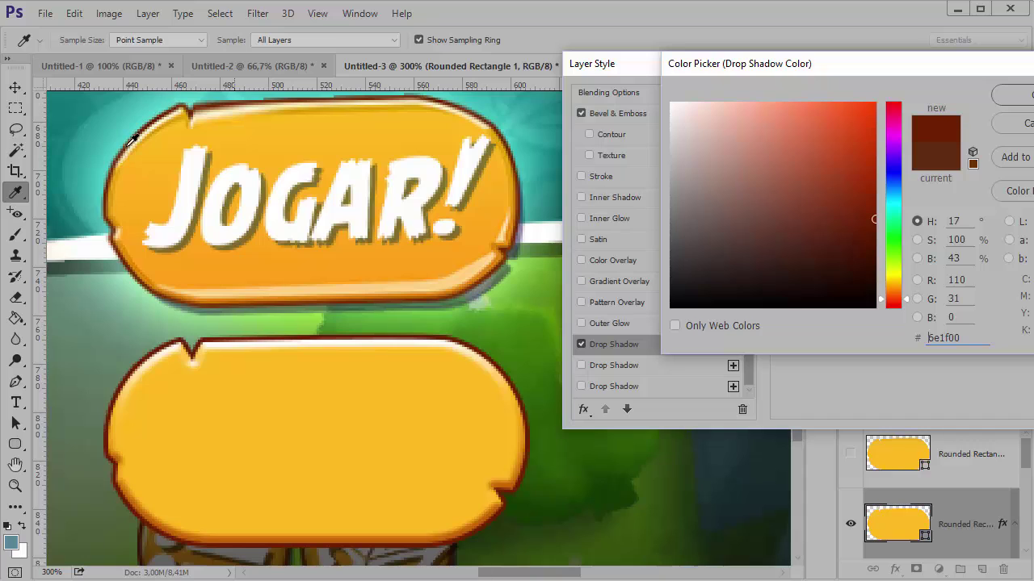
left_click(1009, 95)
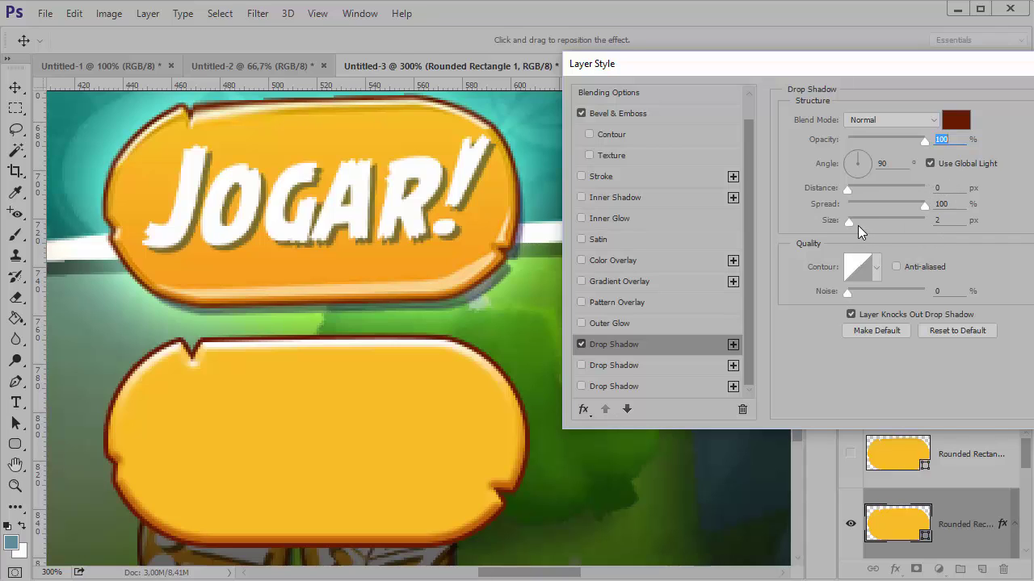
Try a 3 px size for the dark red drop shadow, and return it to 2 px
left_click(935, 220)
type("3")
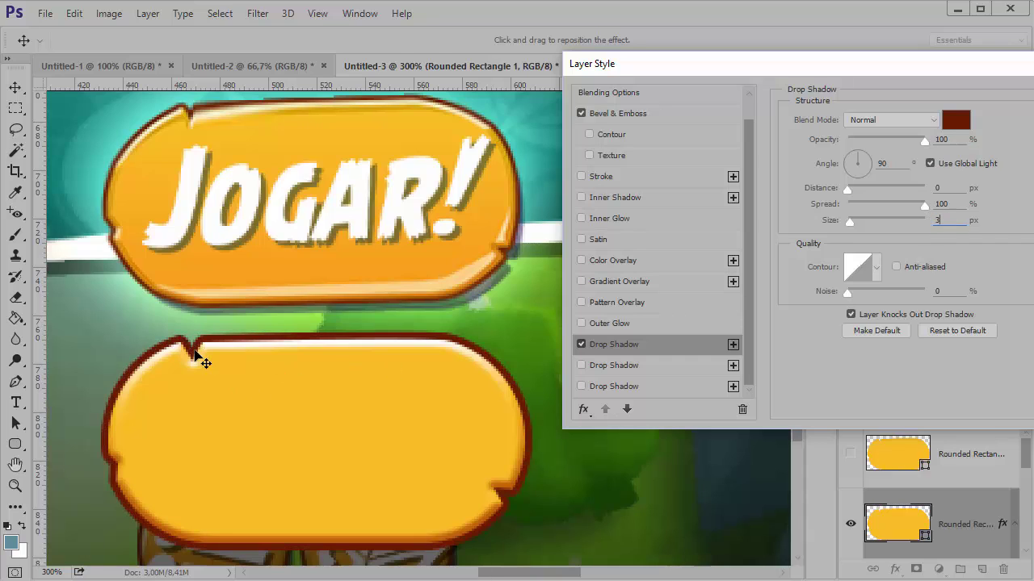
key("BackSpace")
type("2")
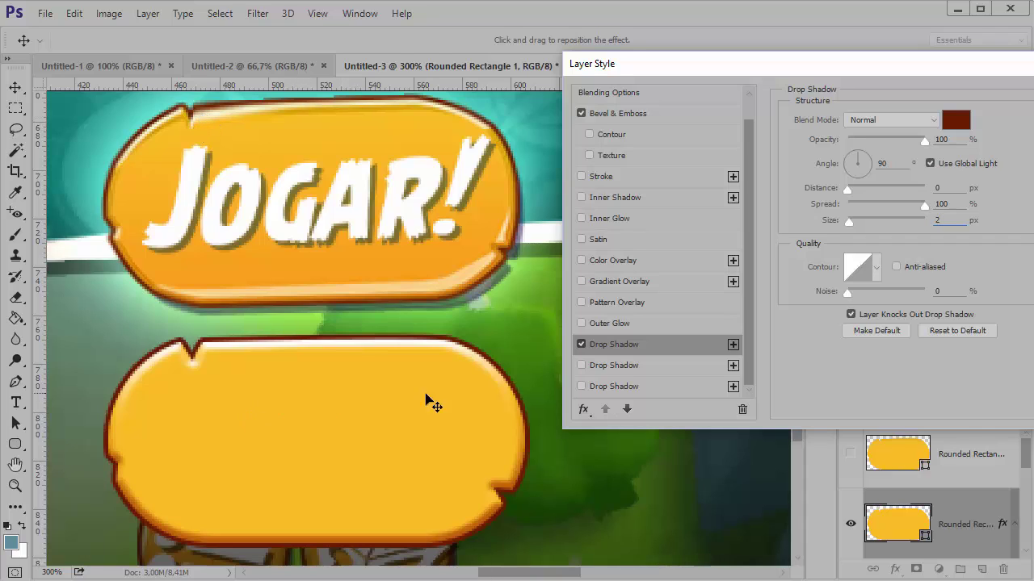
Add a Gradient Overlay to the shape and set the gradient's first stop to #ff9e12, sampled from the JOGAR! button's lower area
left_click(645, 283)
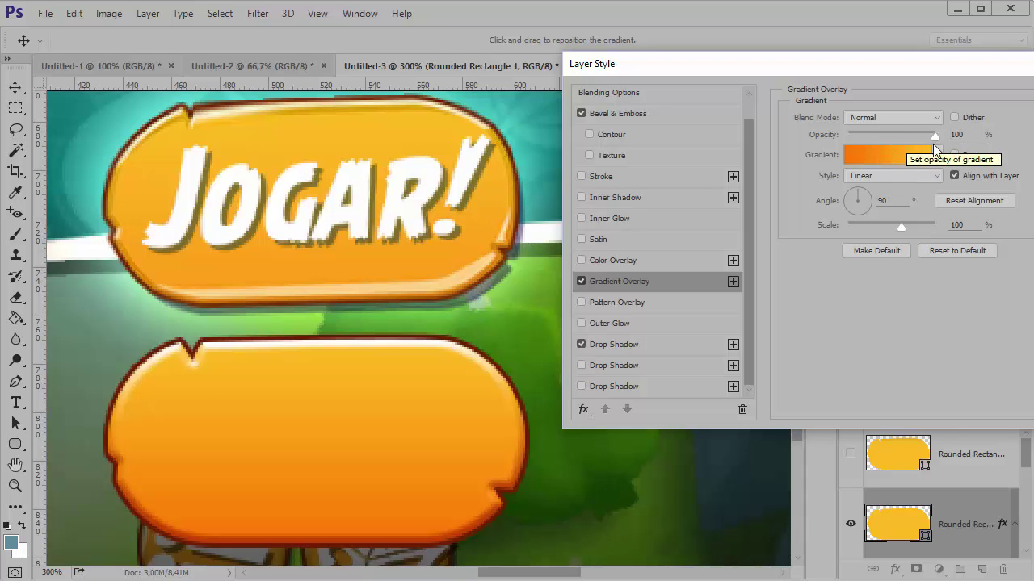
left_click(875, 154)
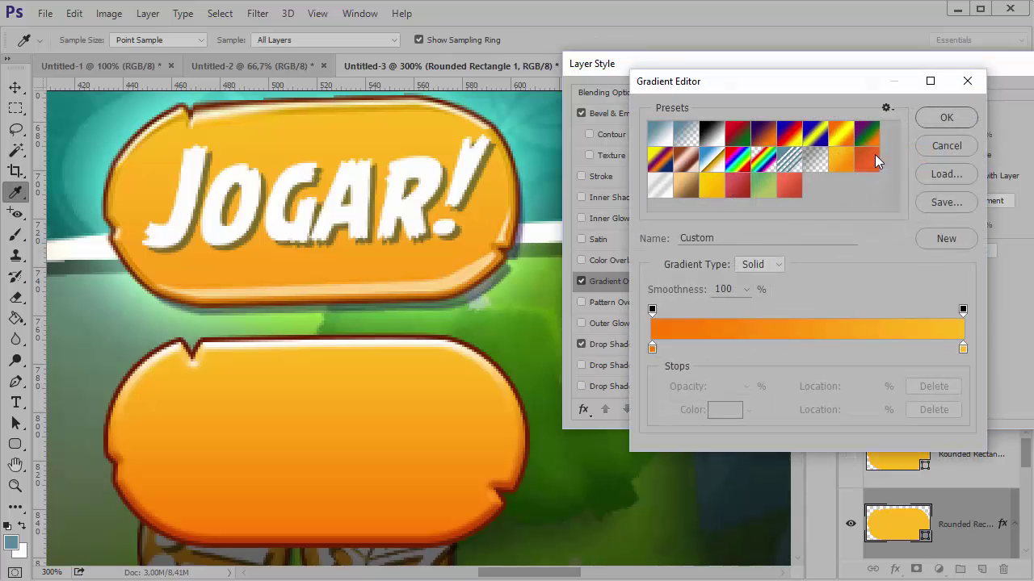
double_click(654, 353)
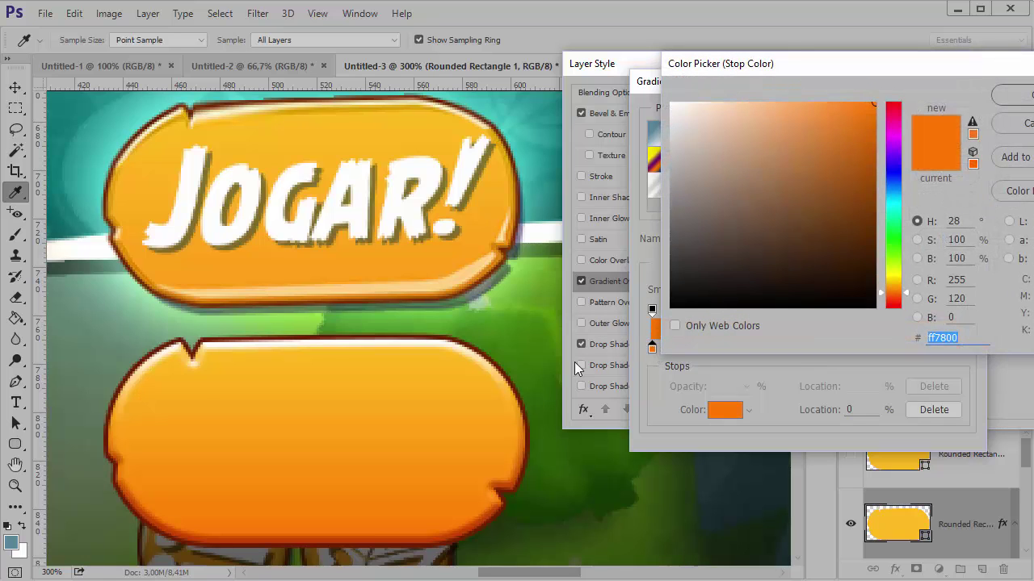
left_click(315, 275)
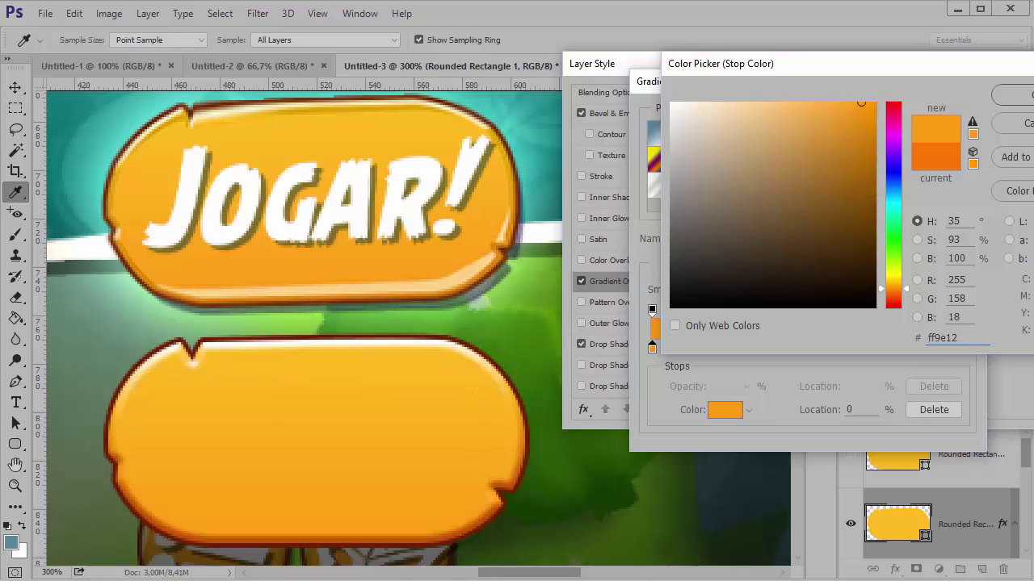
key("Return")
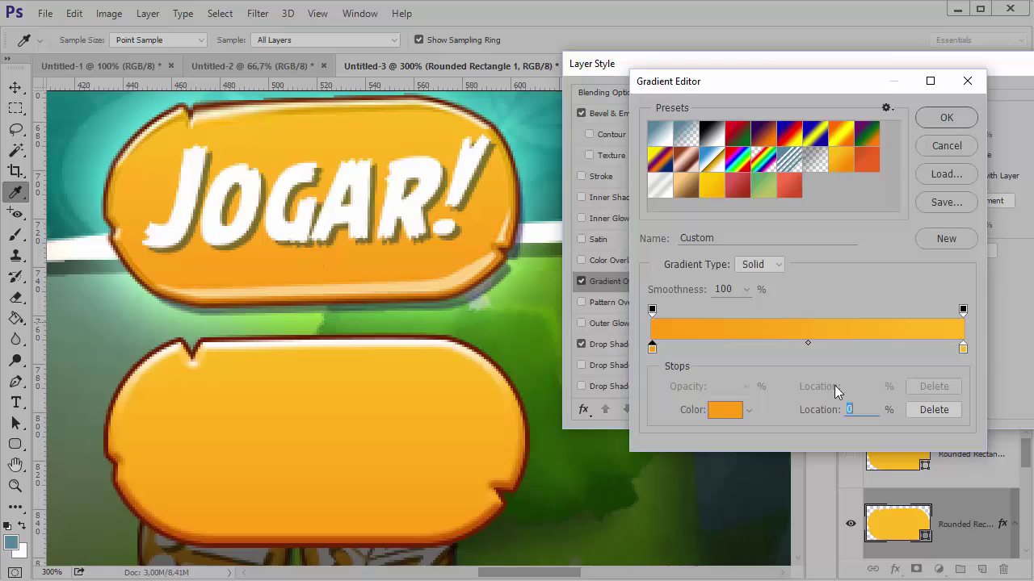
Set the gradient's end stop to #d89a00, sampled near the JOGAR! button's upper edge
left_click(962, 348)
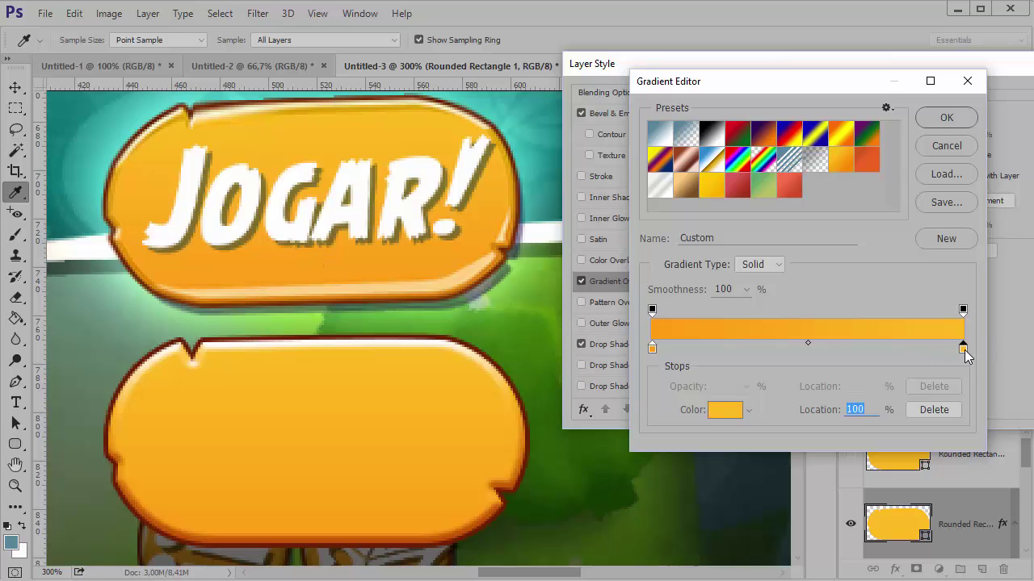
double_click(963, 349)
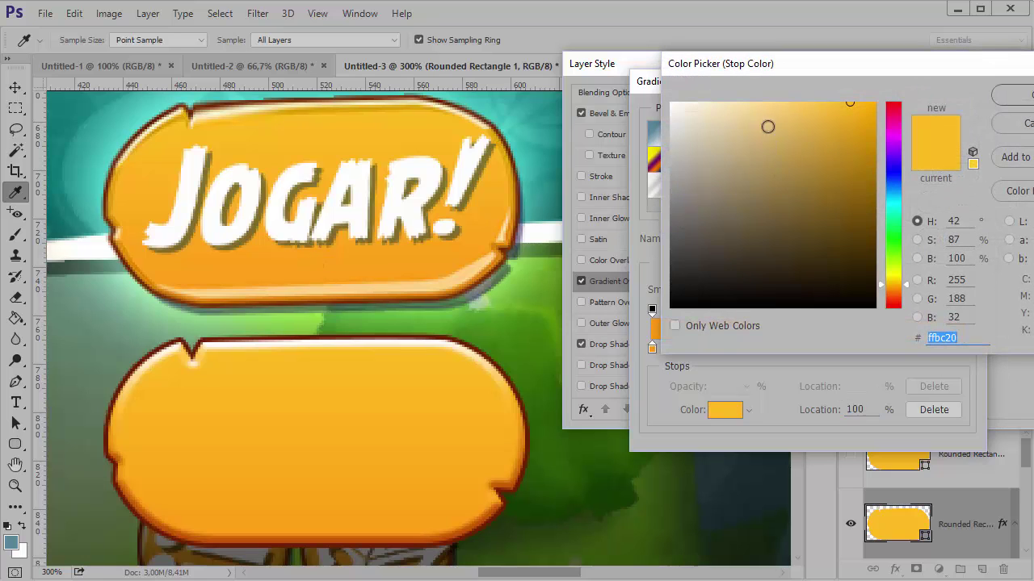
left_click(307, 104)
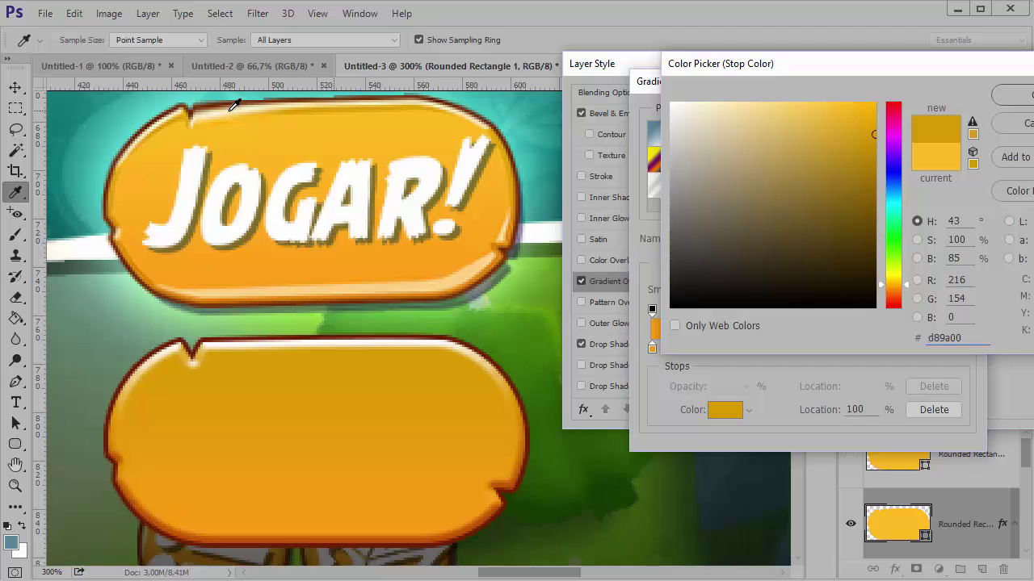
key("Return")
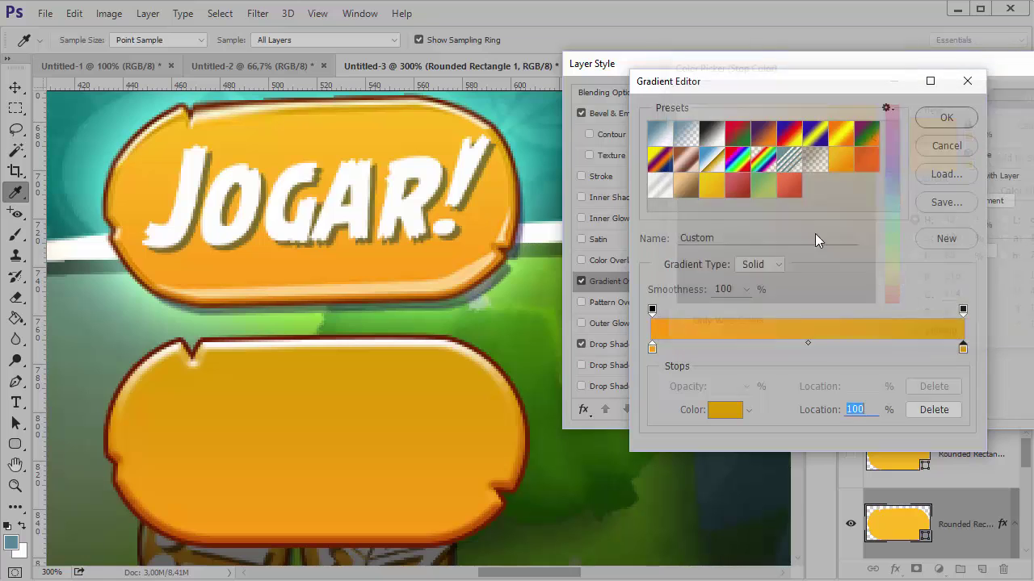
Resample the gradient's first stop from the JOGAR! button's lower-left edge as #e48905, and apply the gradient
double_click(652, 349)
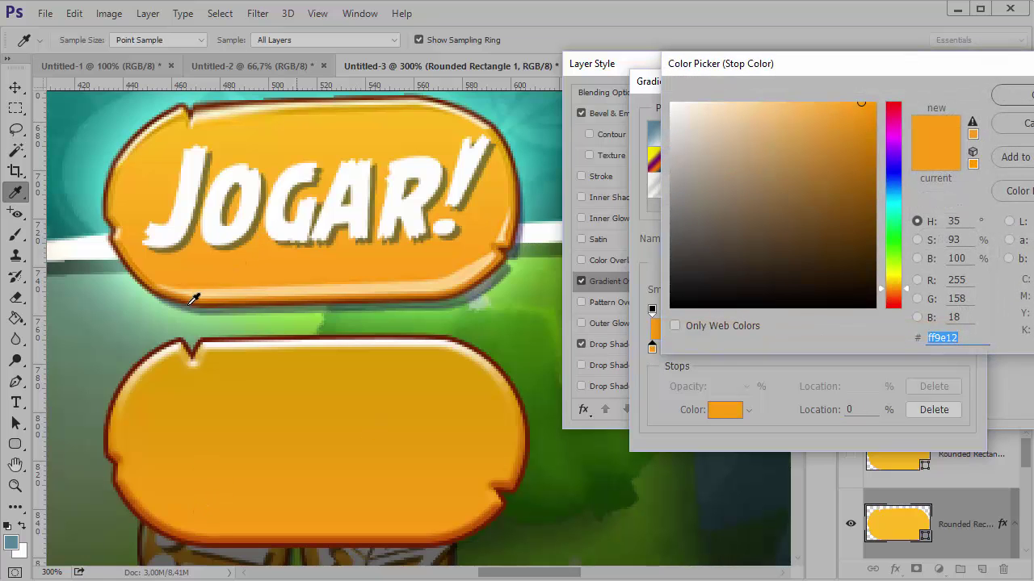
left_click(142, 260)
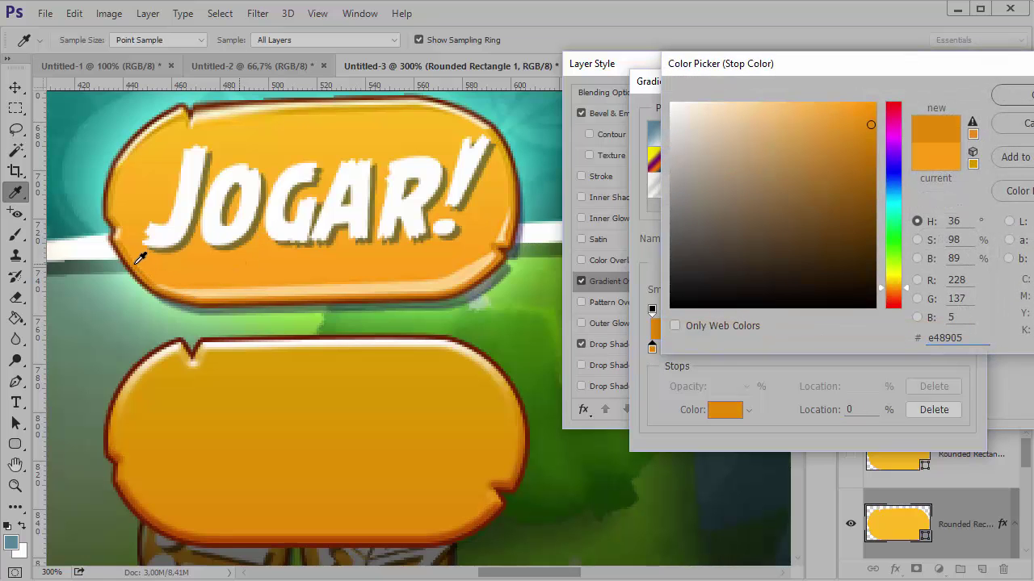
key("Return")
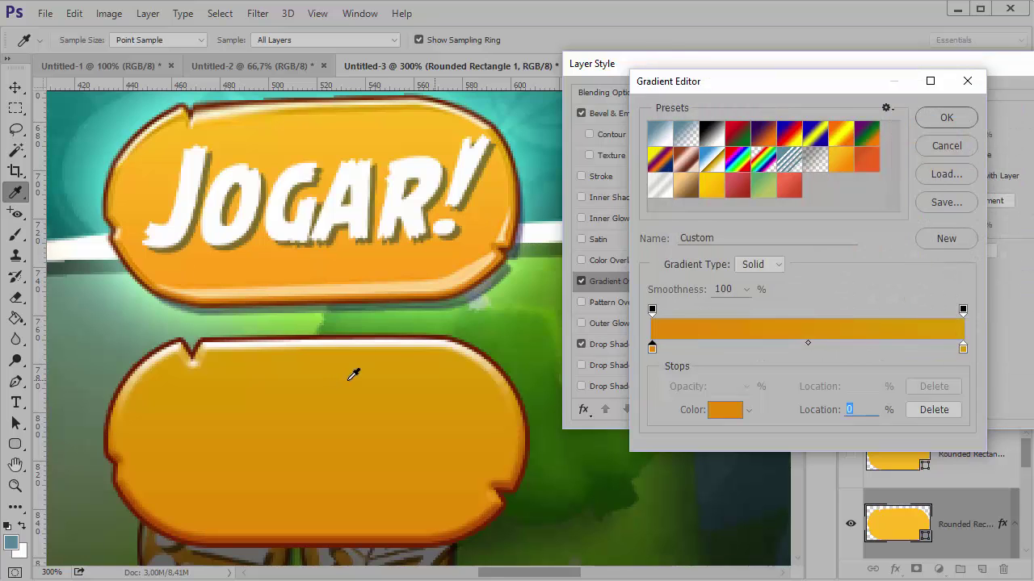
left_click(946, 118)
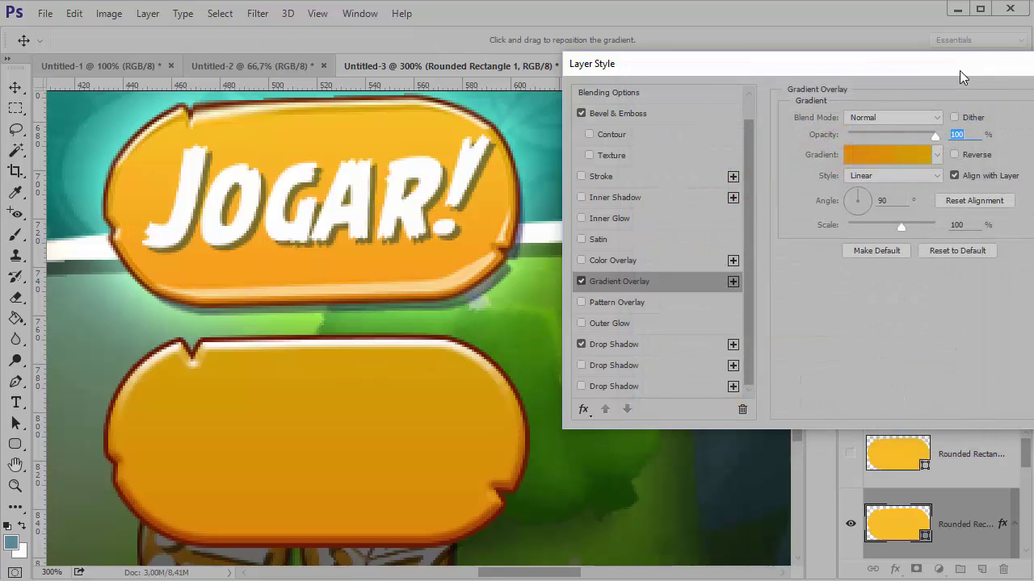
Enable a second Drop Shadow, reset it to defaults, and use Normal blending, 28% opacity, 100% spread and 3 px size
left_click_drag(959, 70, 938, 59)
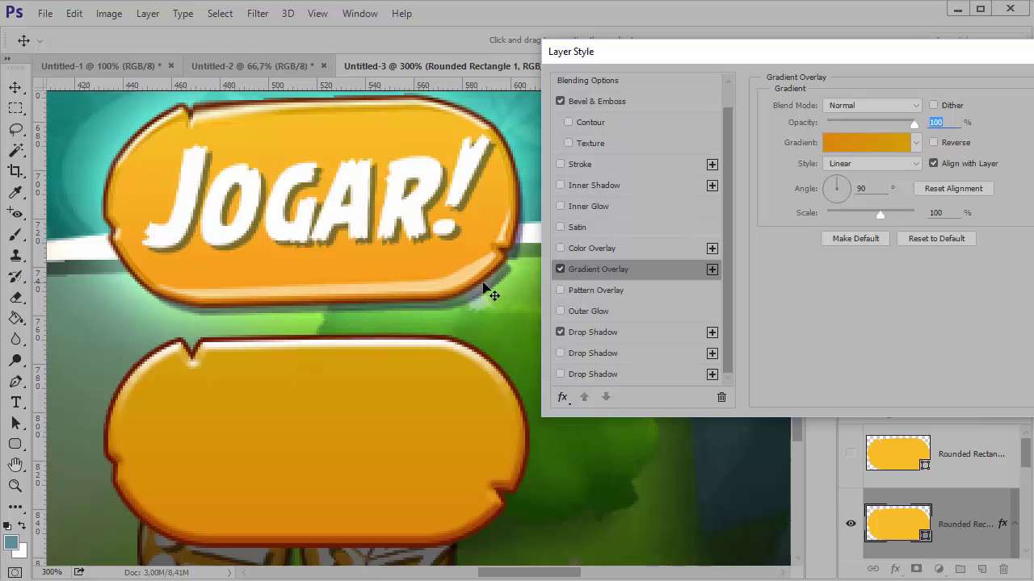
left_click(608, 354)
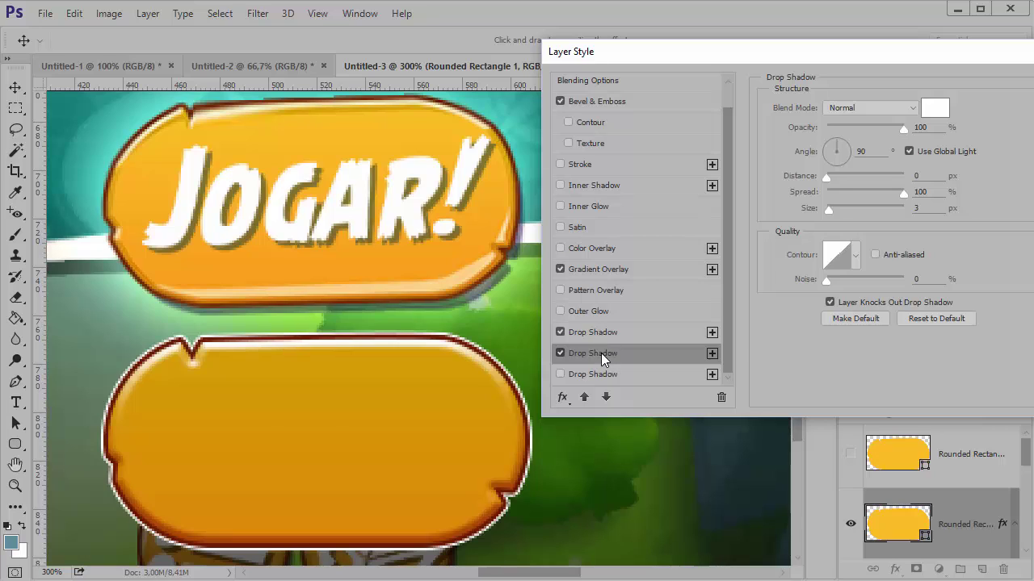
left_click(926, 318)
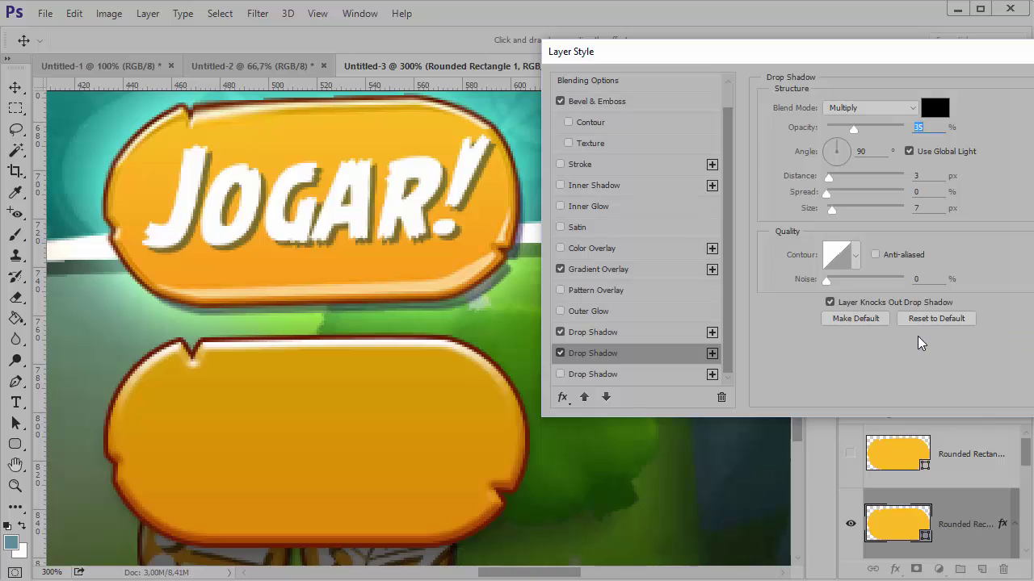
left_click(860, 109)
left_click(849, 119)
left_click_drag(854, 129, 908, 132)
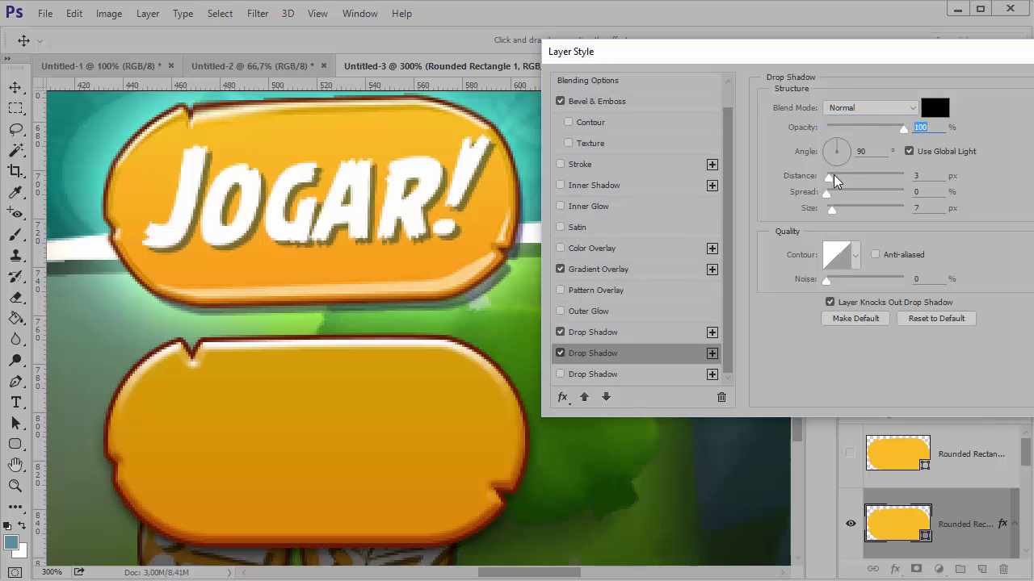
left_click_drag(825, 196, 885, 181)
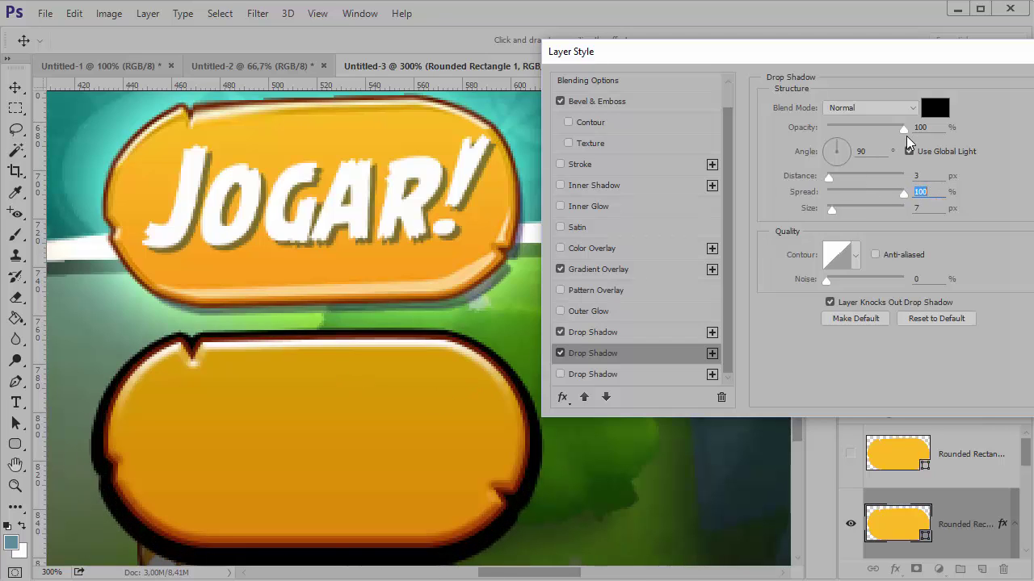
left_click_drag(903, 128, 847, 131)
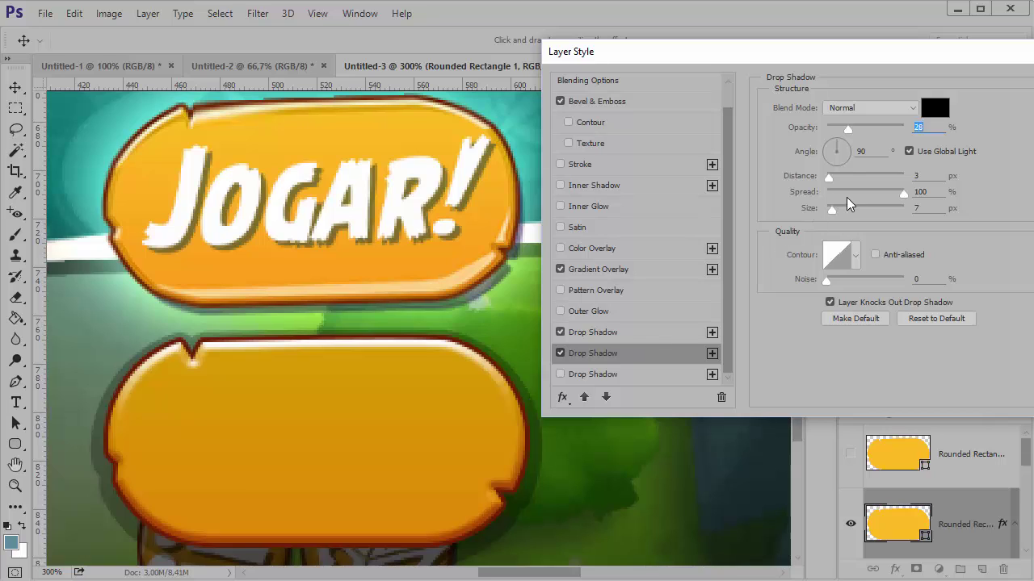
left_click_drag(832, 213, 829, 212)
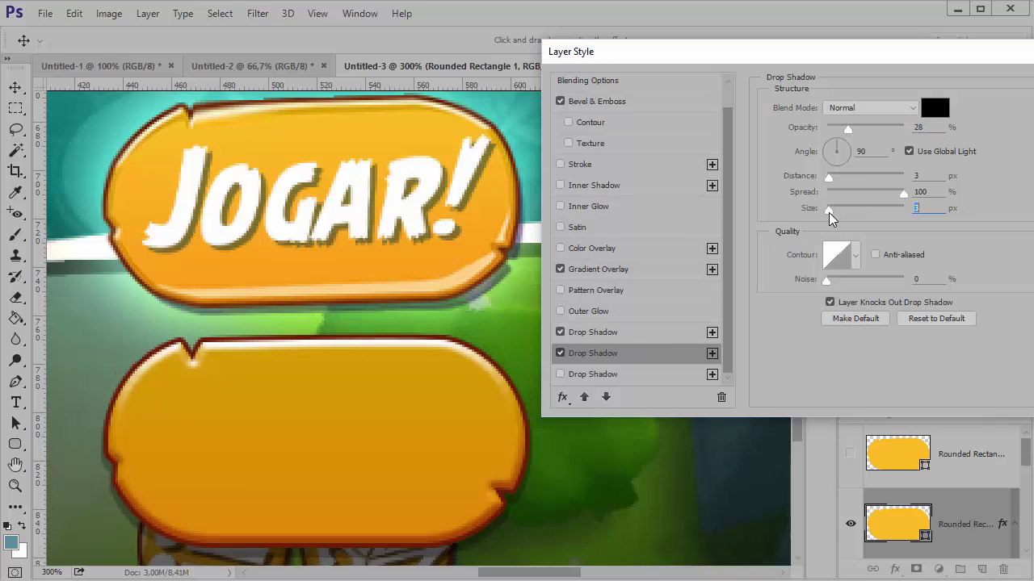
Turn off global light for the second drop shadow, and set its angle to 129° and distance to 3 px
left_click_drag(827, 176, 831, 176)
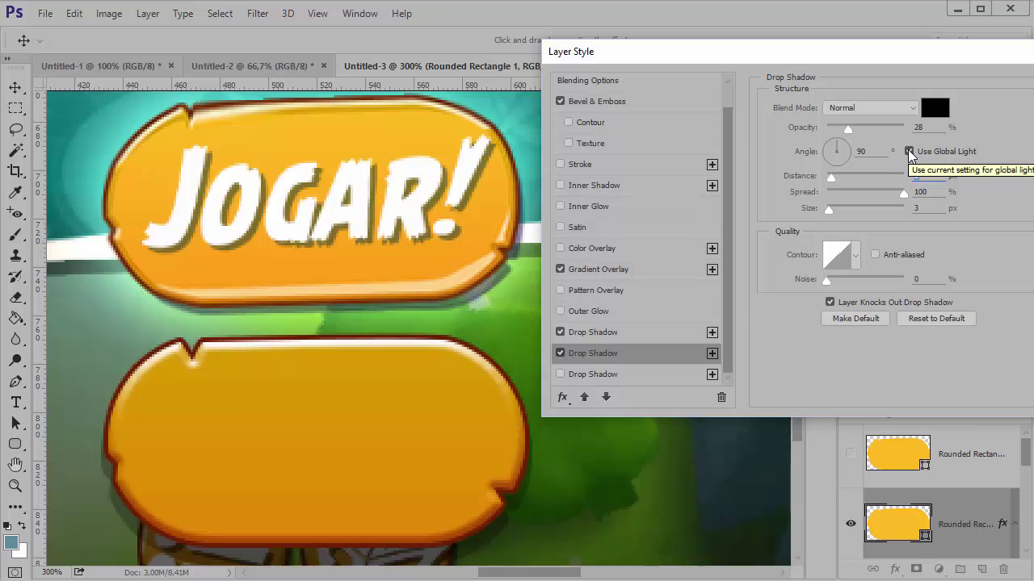
left_click(909, 152)
left_click(829, 145)
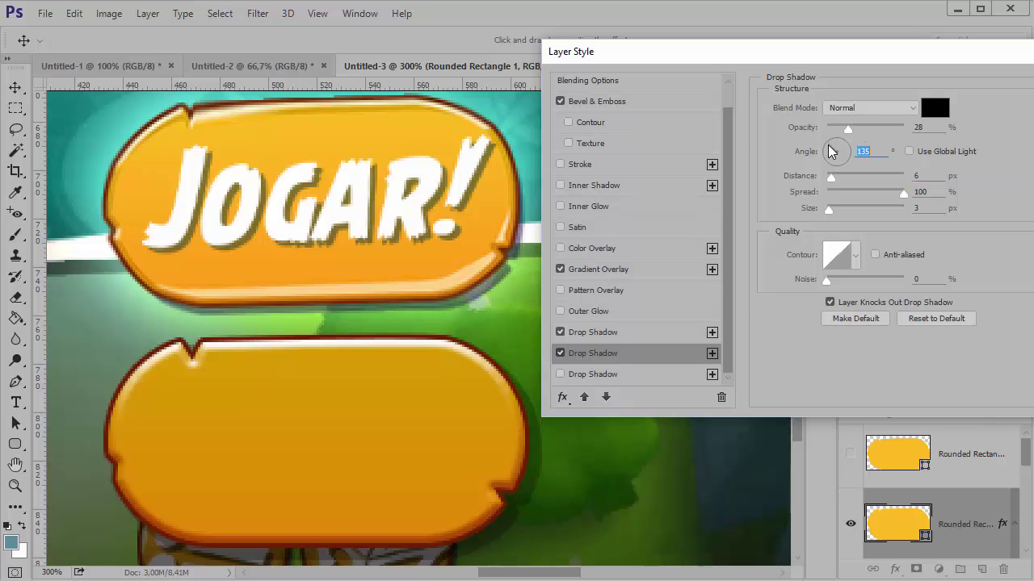
left_click_drag(831, 151, 828, 176)
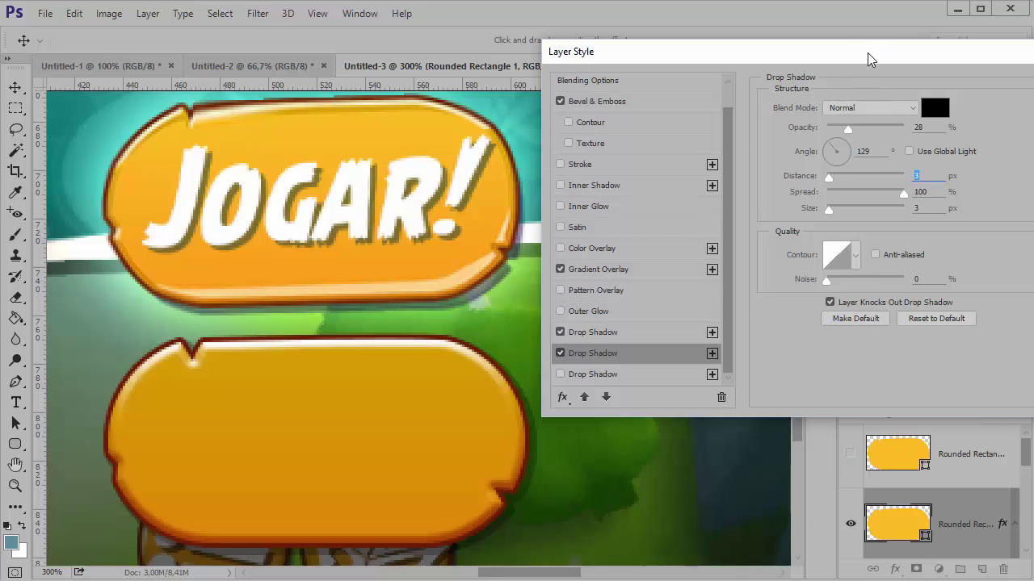
Enable a third Drop Shadow, reset it to its default settings, and change the shadow color to white
left_click_drag(867, 52, 864, 46)
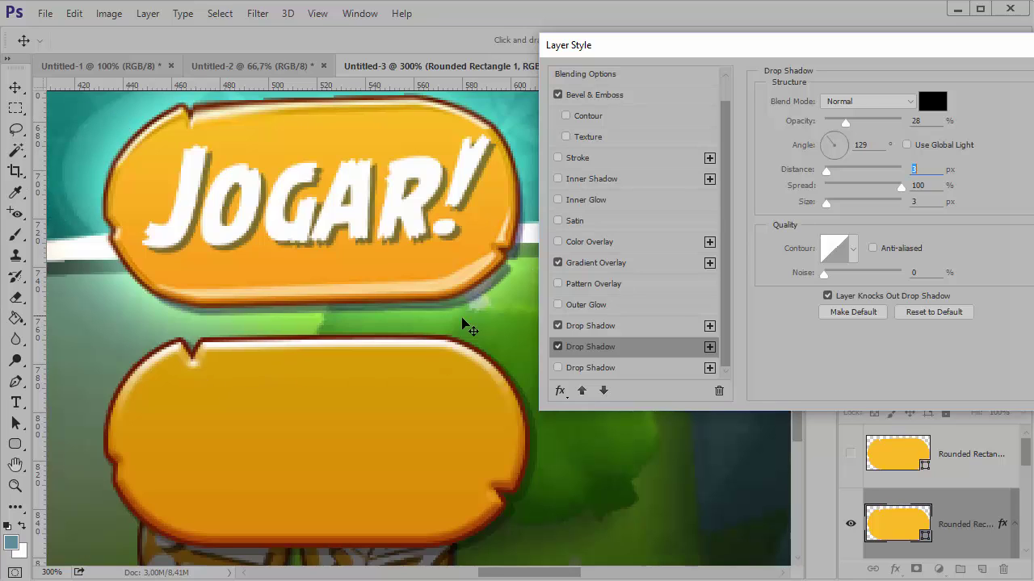
left_click(593, 369)
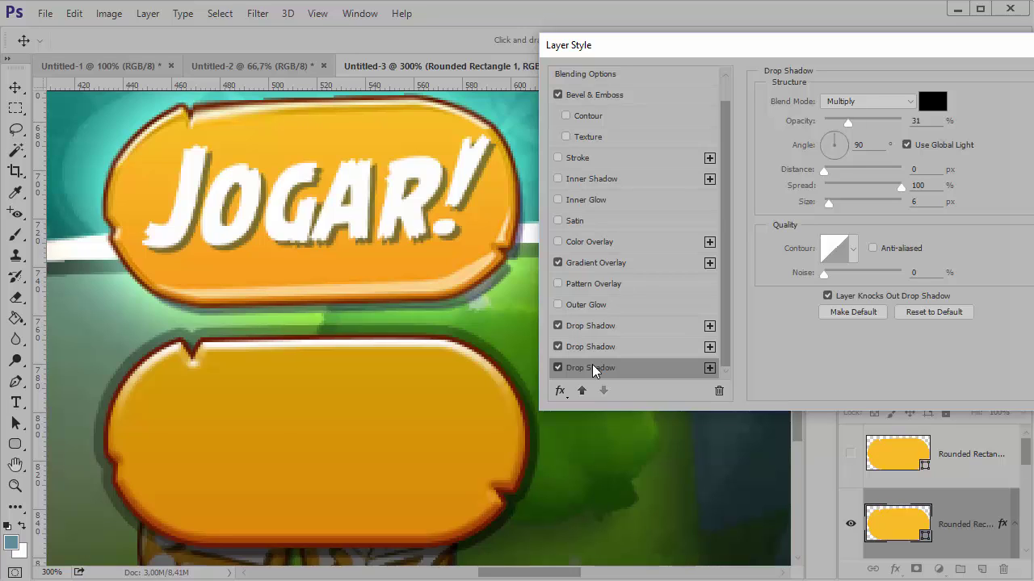
left_click(944, 313)
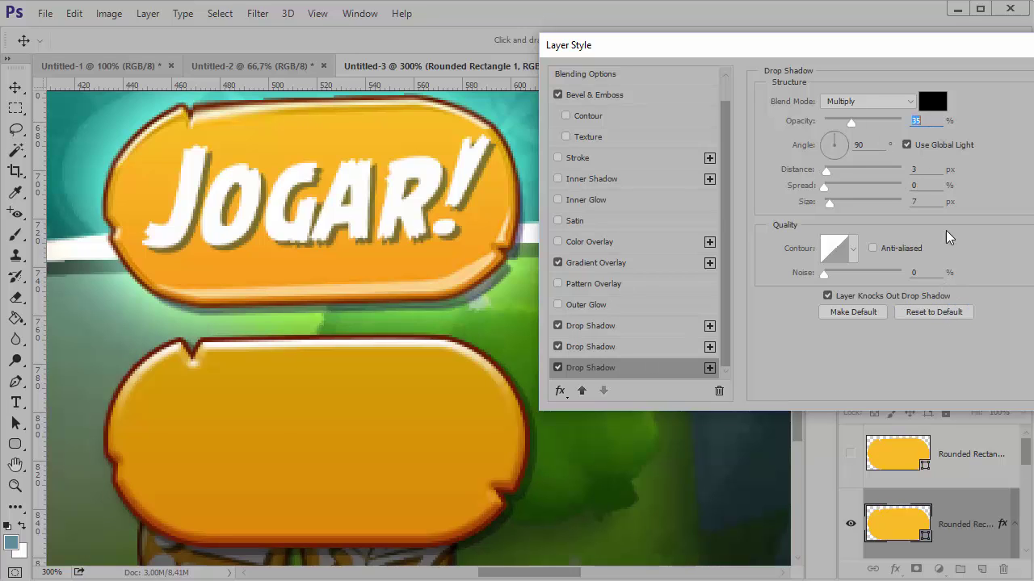
left_click(925, 108)
left_click_drag(677, 106, 612, 97)
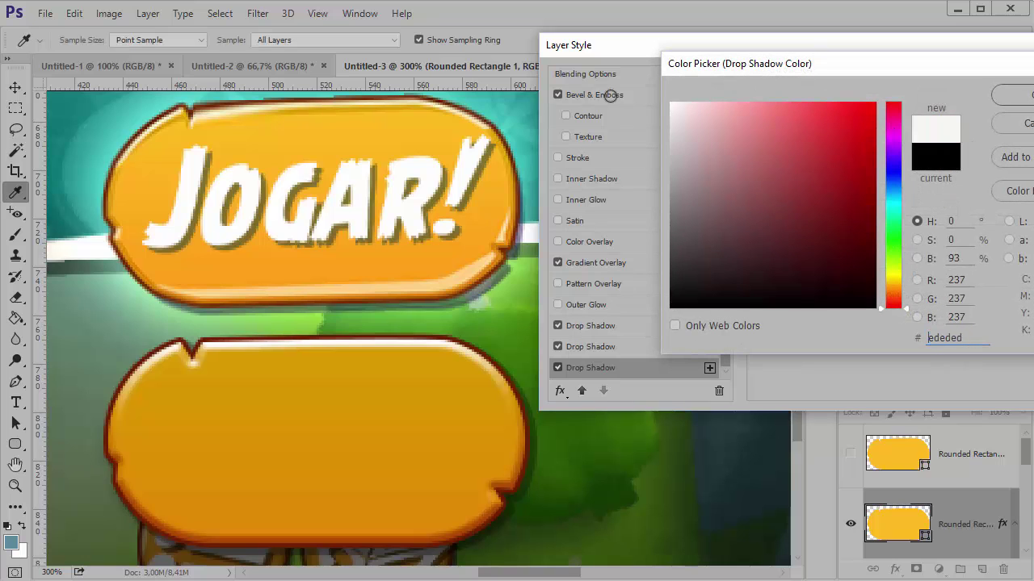
left_click(1001, 90)
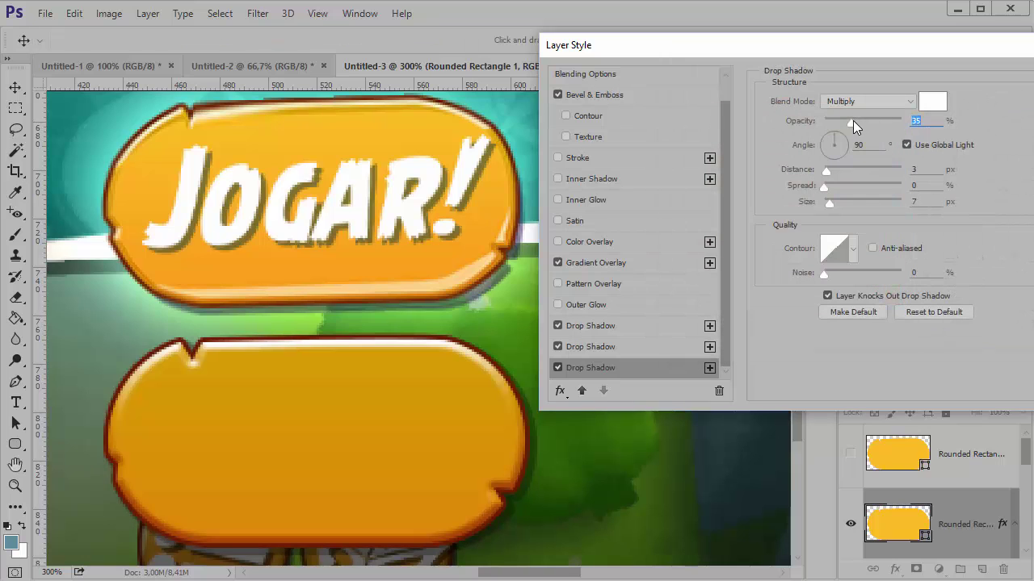
Set the third drop shadow to Normal blending, 100% opacity, 0 px distance, 26% spread and 35 px size
left_click_drag(852, 120, 903, 120)
left_click_drag(826, 187, 853, 187)
left_click(848, 102)
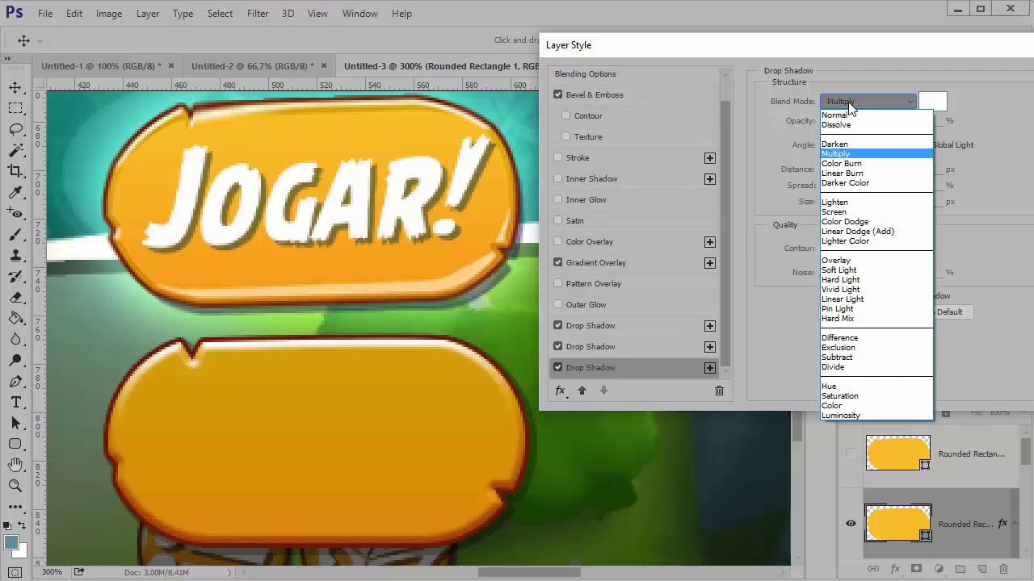
left_click(849, 116)
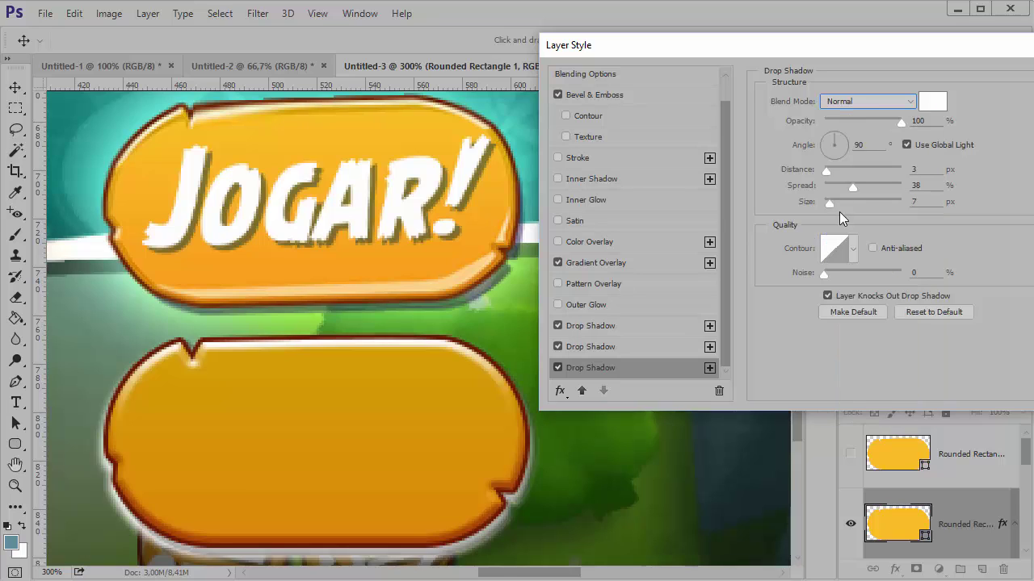
left_click_drag(827, 173, 836, 205)
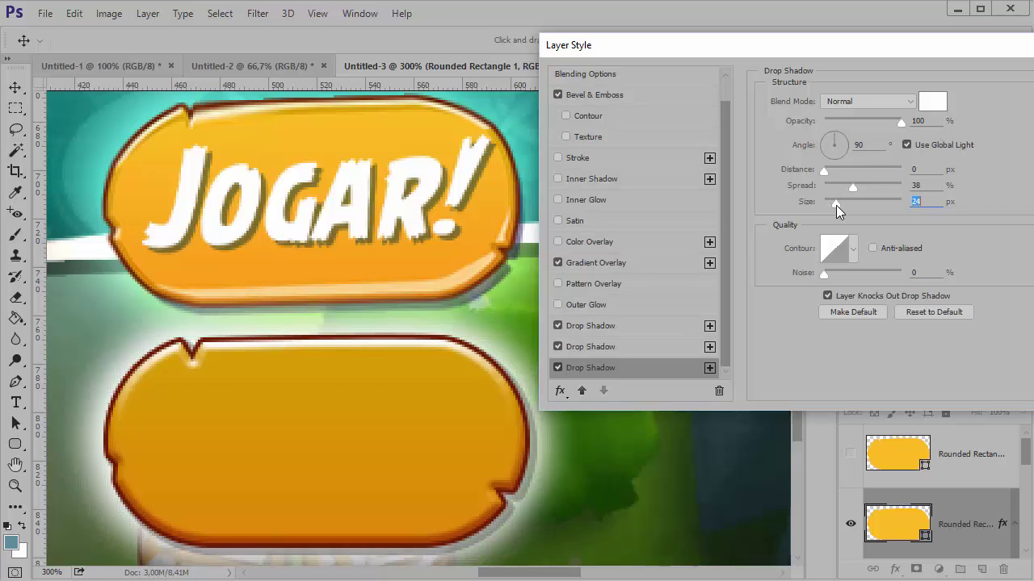
left_click_drag(857, 186, 838, 208)
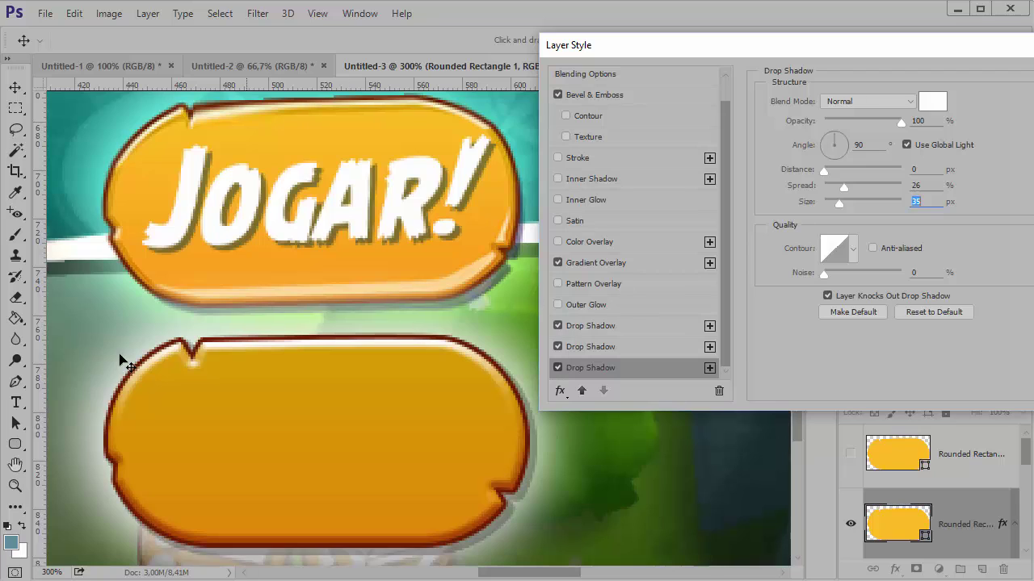
Switch the third drop shadow's blend mode to Overlay, adjust its opacity, and apply the layer style
left_click(894, 103)
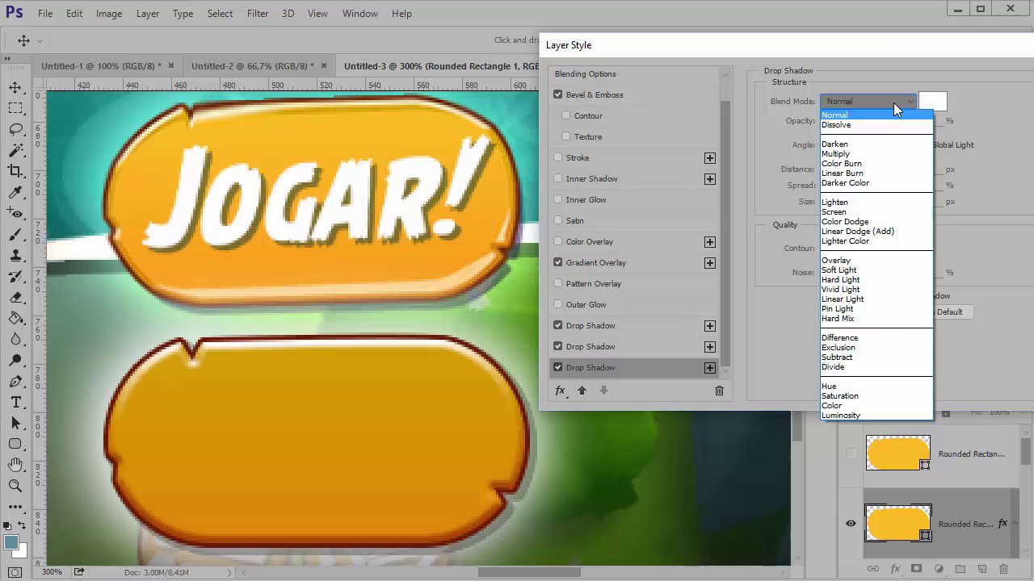
left_click(861, 262)
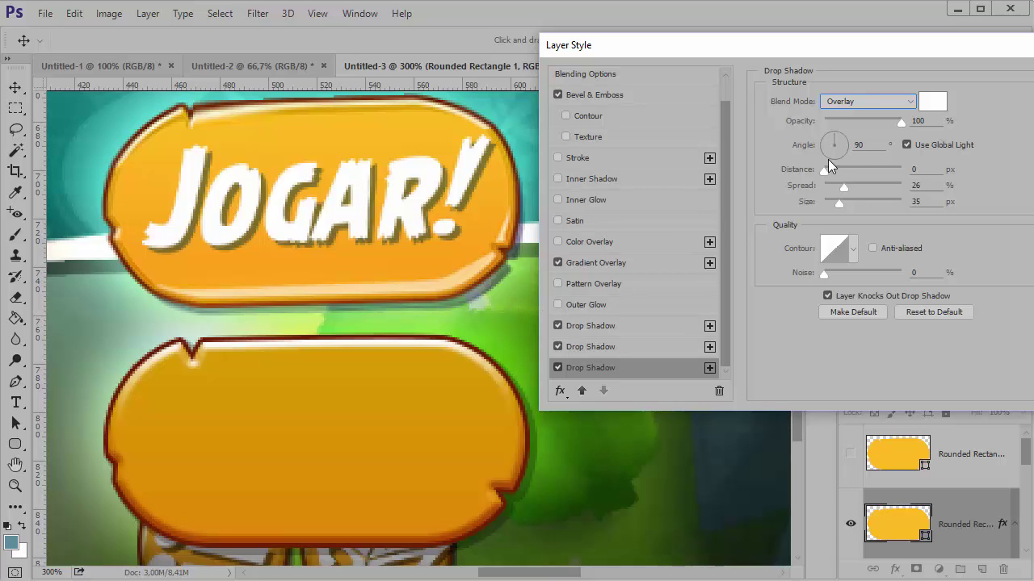
mouse_move(903, 125)
left_mouse_down()
mouse_move(874, 125)
mouse_move(914, 131)
mouse_move(887, 137)
left_mouse_up()
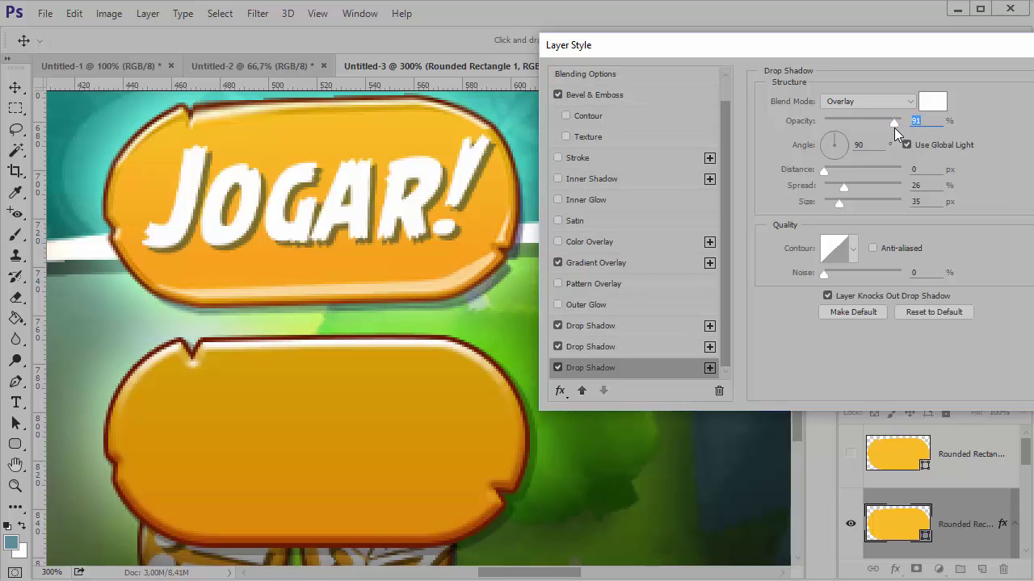
left_click_drag(894, 127, 909, 123)
left_click_drag(974, 46, 856, 47)
left_click(985, 79)
Show the rounded rectangle copy layer and scale the shape about its center to about 93% in width and height
key("z")
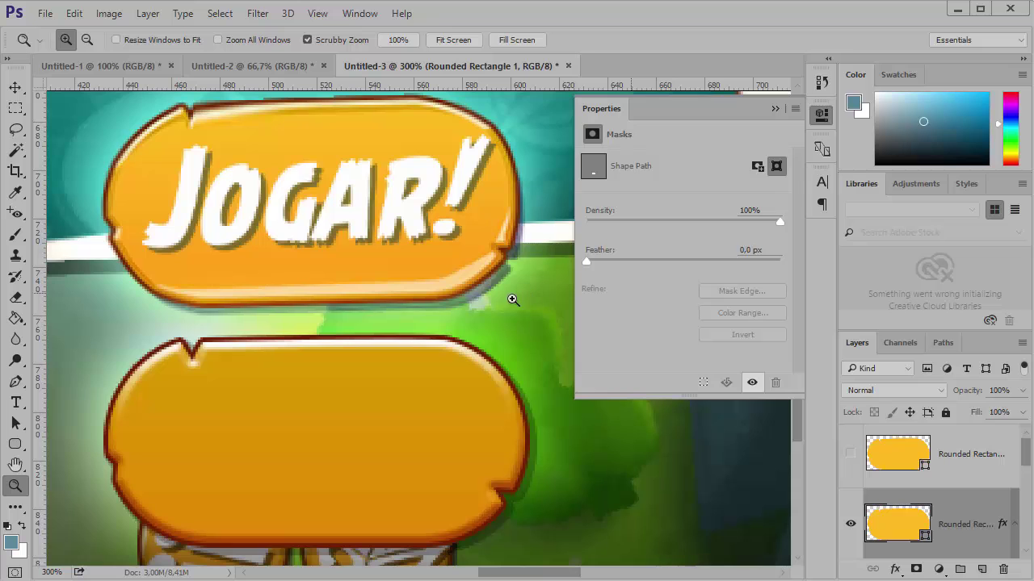
left_click(344, 407, "alt")
left_click(344, 407, "alt")
left_click(300, 410)
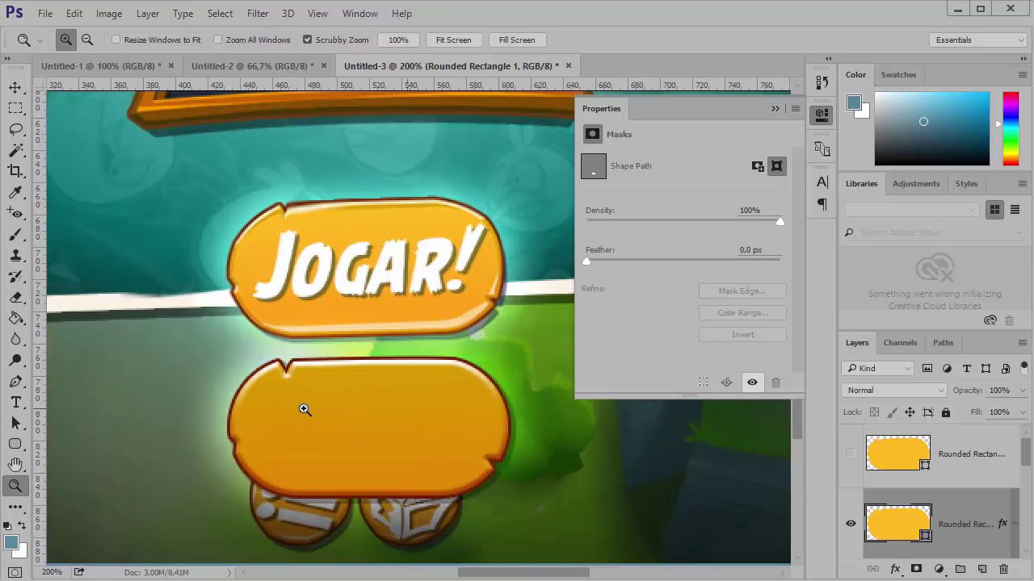
left_click(331, 411)
left_click_drag(356, 397, 288, 383)
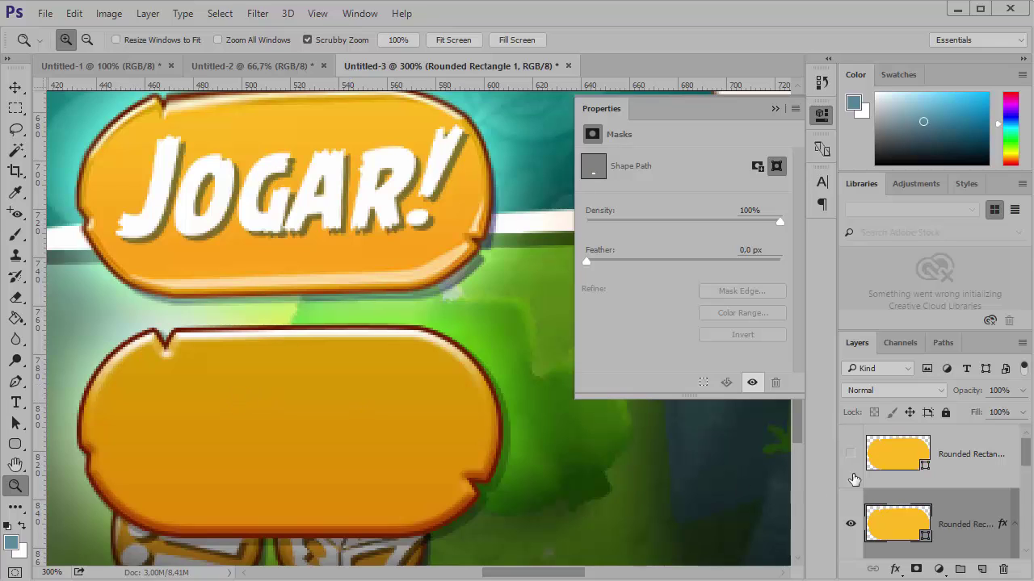
left_click(959, 444)
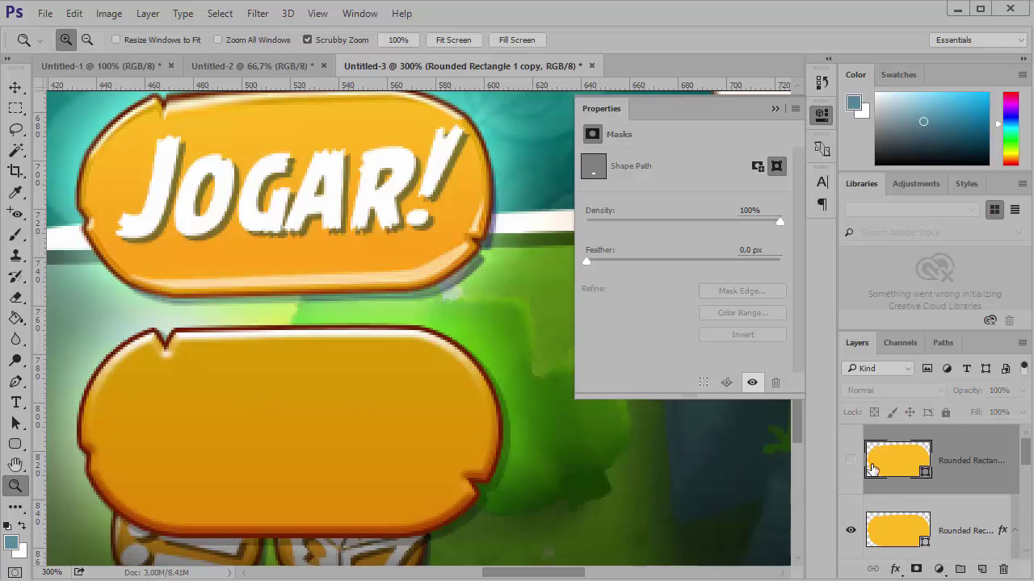
left_click(851, 462)
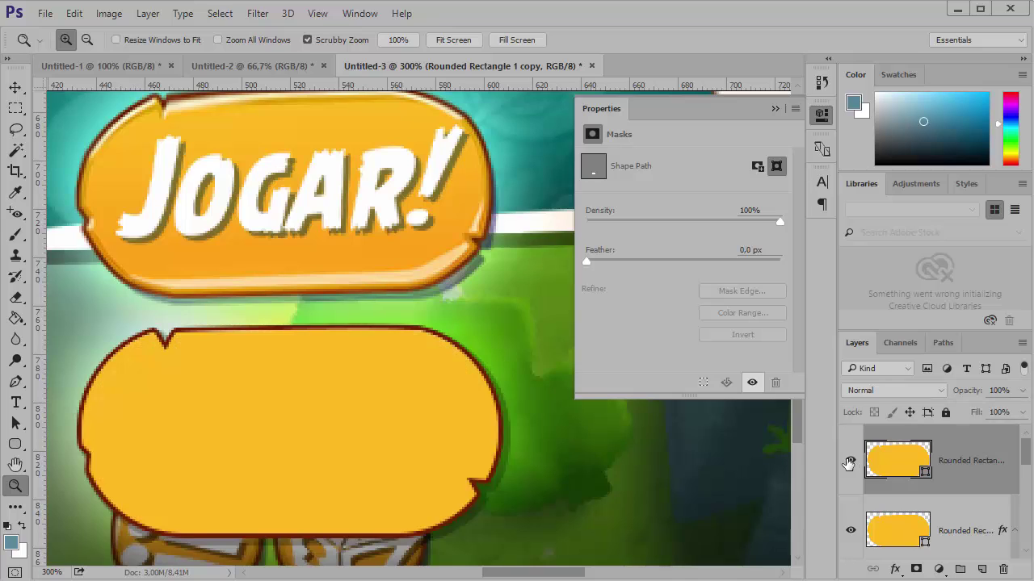
left_click(18, 89)
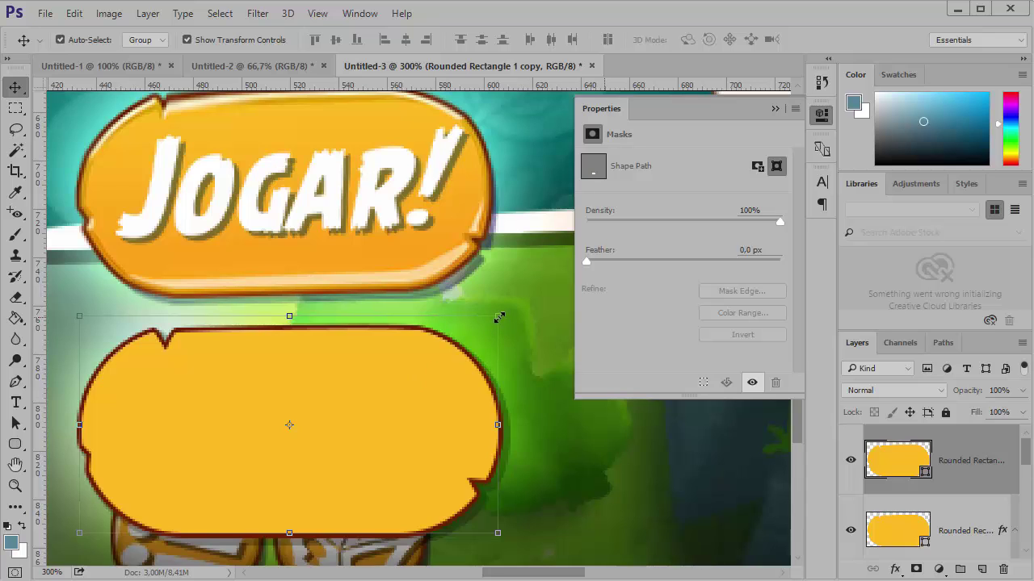
left_click_drag(499, 318, 484, 326)
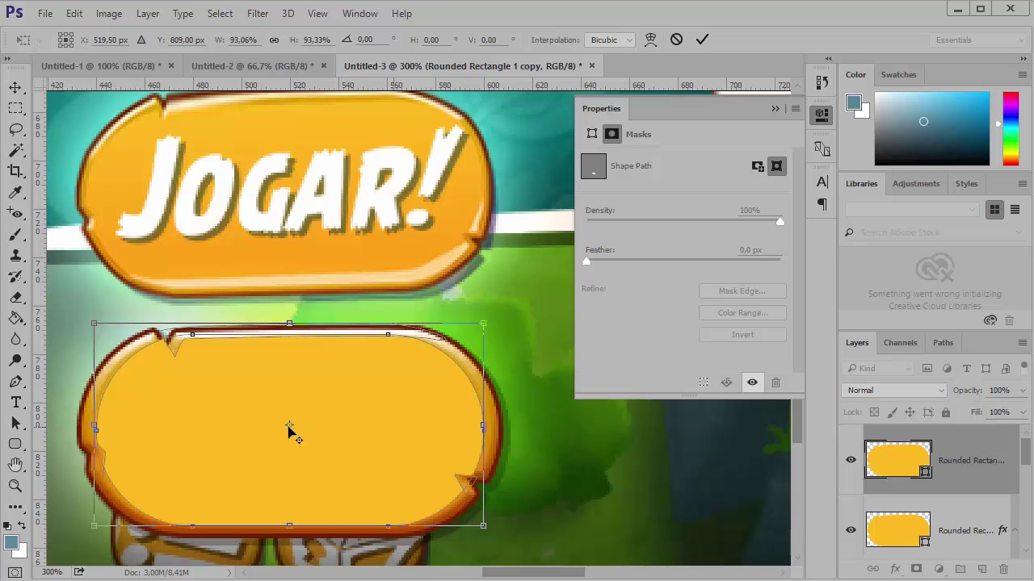
key("Return")
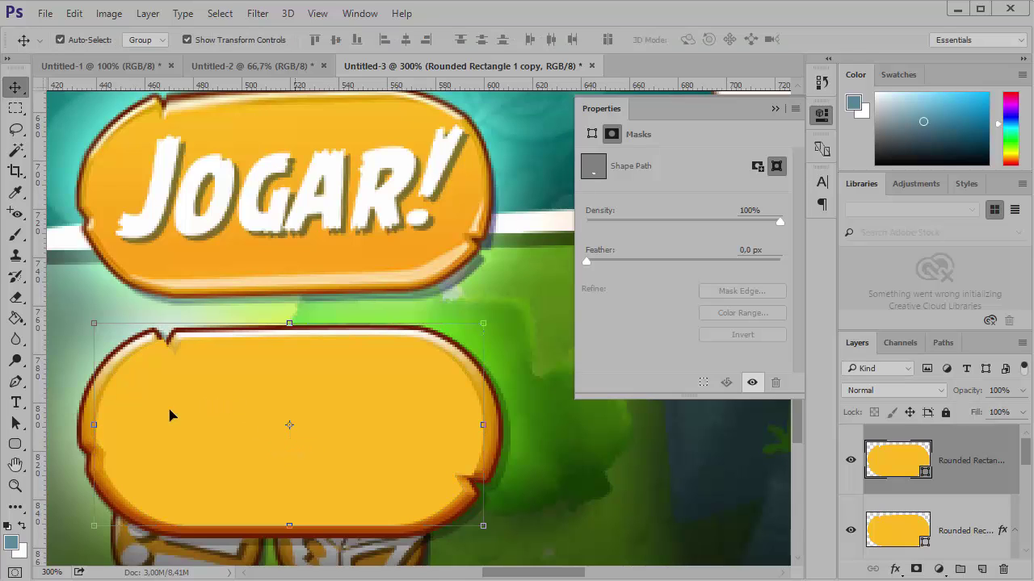
Move the anchor points of the copy's upper-left notch with the Direct Selection Tool to line up with the notch underneath
key("z")
left_click(128, 410)
left_click(162, 400)
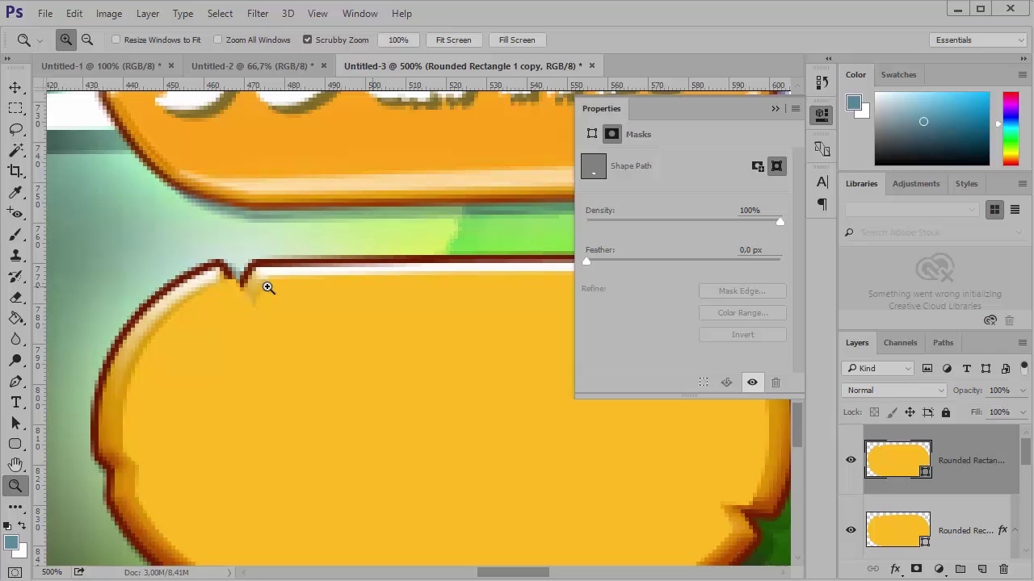
left_click(16, 422)
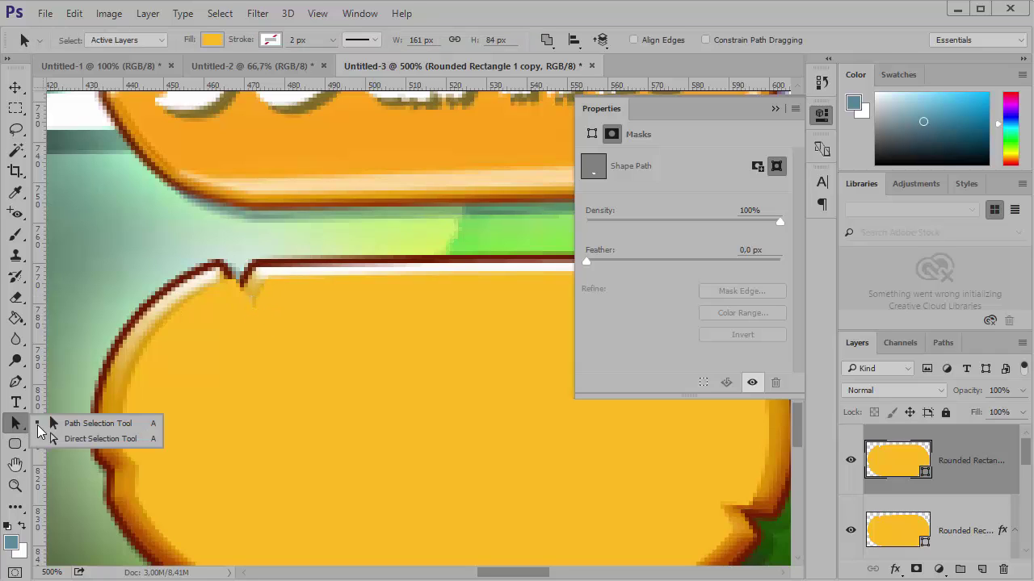
left_click(119, 440)
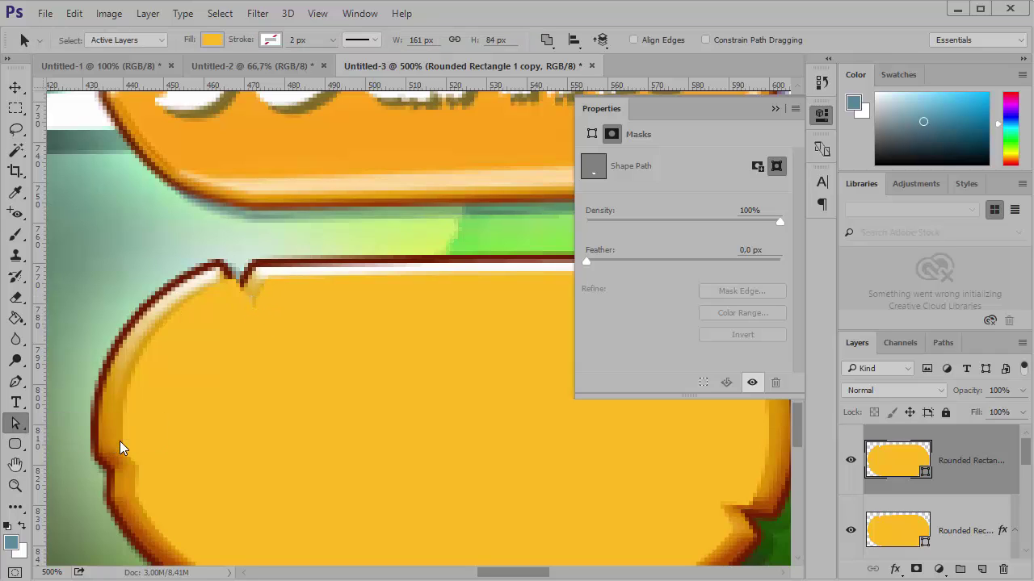
left_click(239, 282)
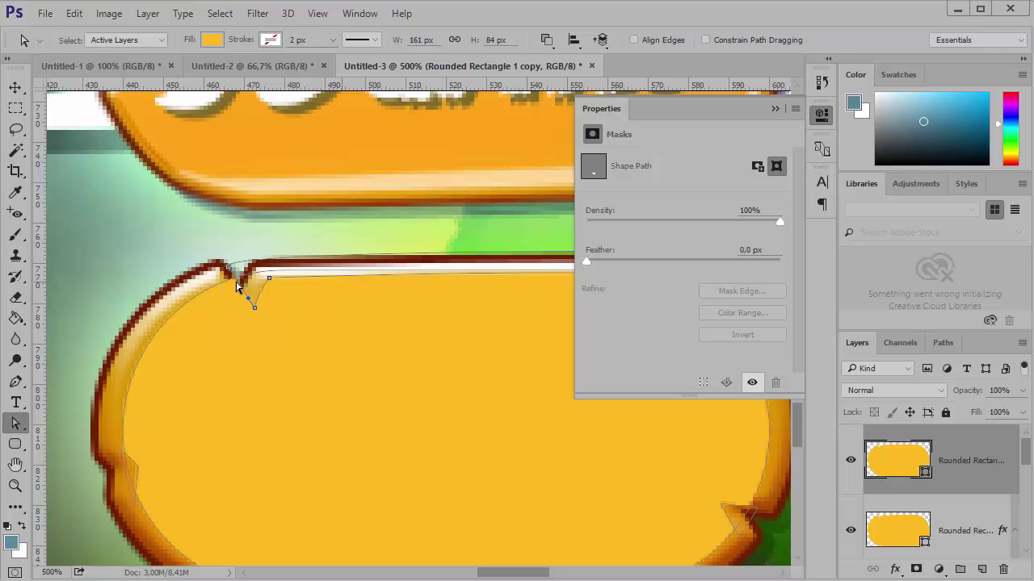
left_click_drag(253, 310, 200, 276)
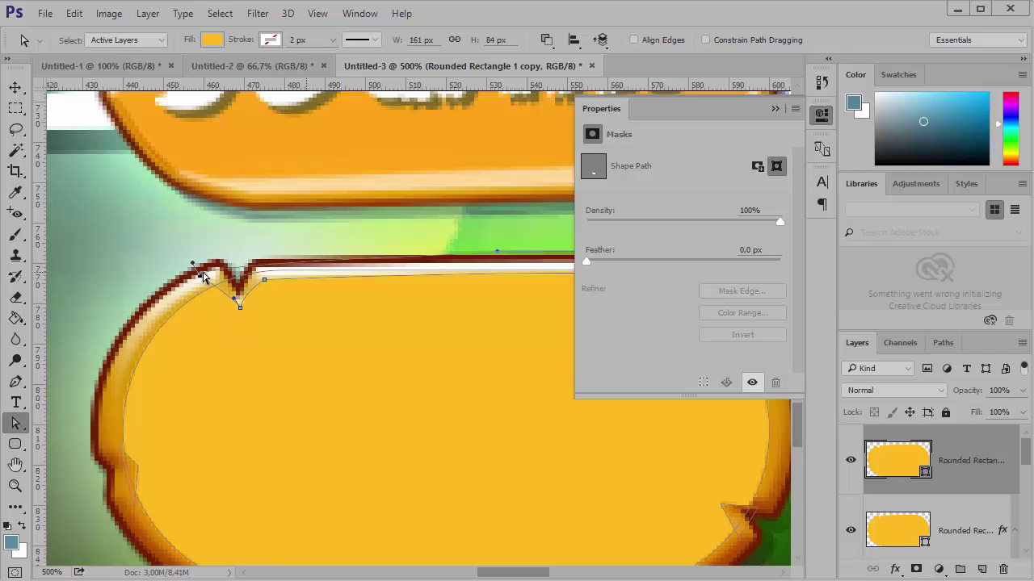
left_click(239, 311)
Move the left edge's anchor points outward so the rectangle copy is 164 px wide
scroll(176, 368, "down", 3)
left_click(164, 338)
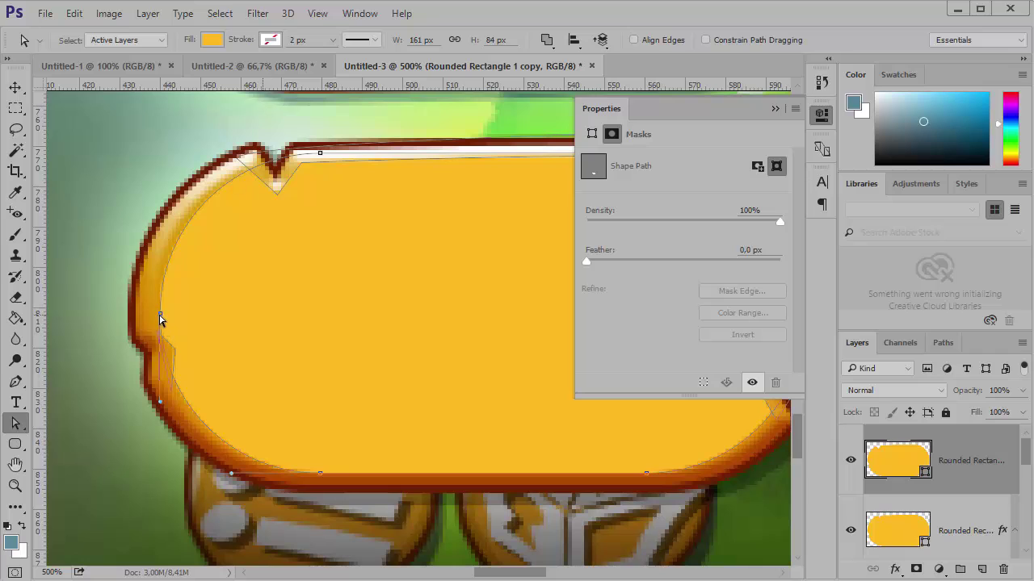
left_click(167, 342)
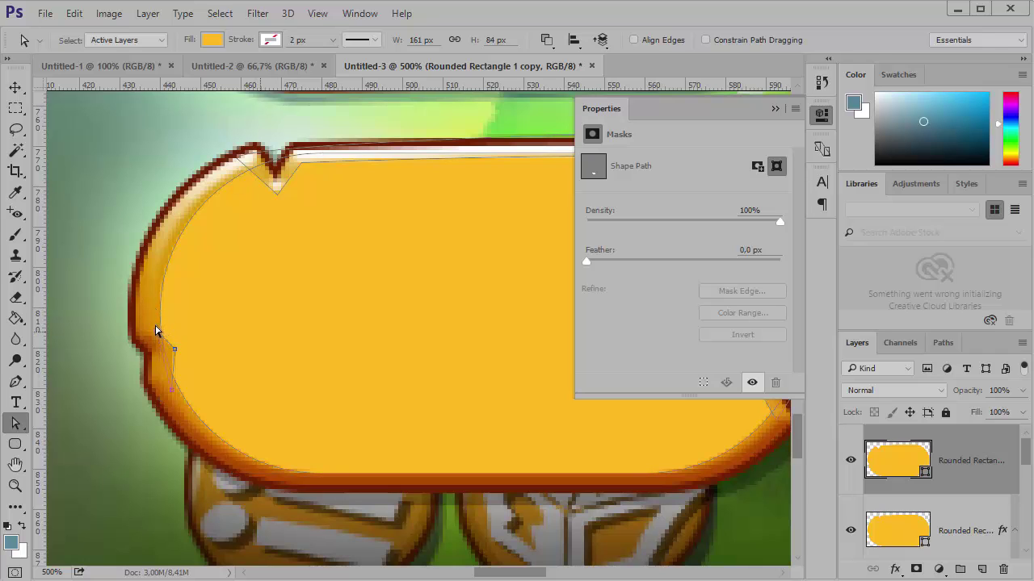
left_click(191, 361)
left_click_drag(160, 314, 154, 314)
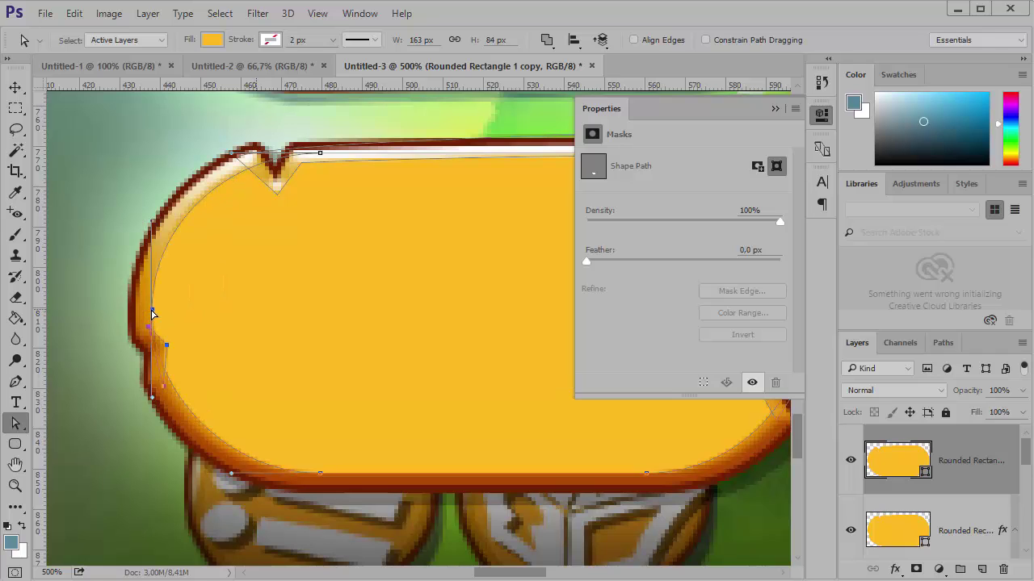
left_click(109, 311)
left_click(226, 445)
key("Left")
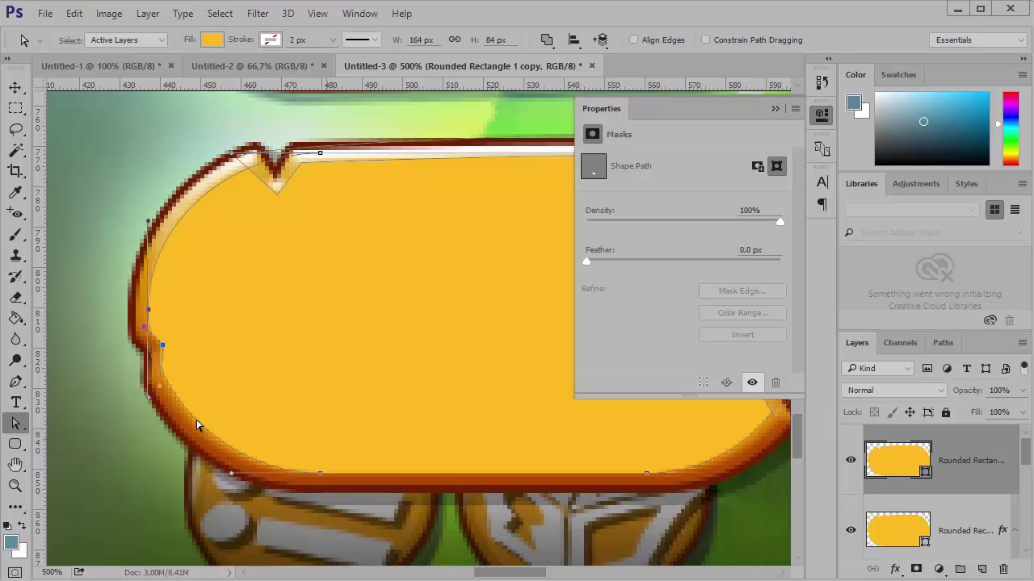
Lower the copy's bottom-left anchor point by 1 px and adjust the anchor point of the left notch
left_click_drag(376, 506, 376, 507)
key("Down")
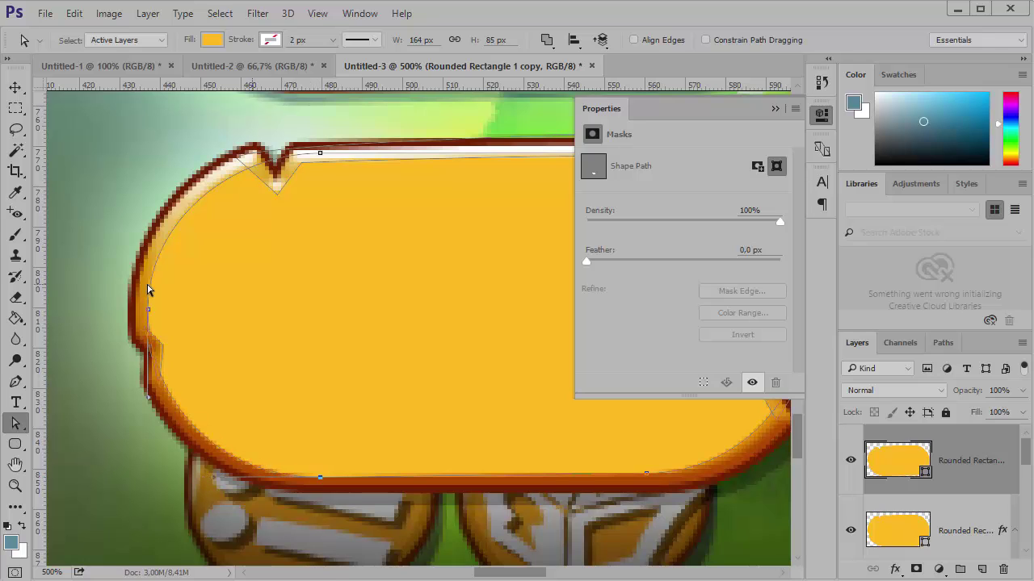
left_click(149, 311)
left_click(162, 346)
left_click_drag(162, 348, 168, 350)
Nudge the anchor point on the copy's right edge outward by 3 px
left_click_drag(256, 344, 169, 362)
left_click_drag(350, 277, 358, 353)
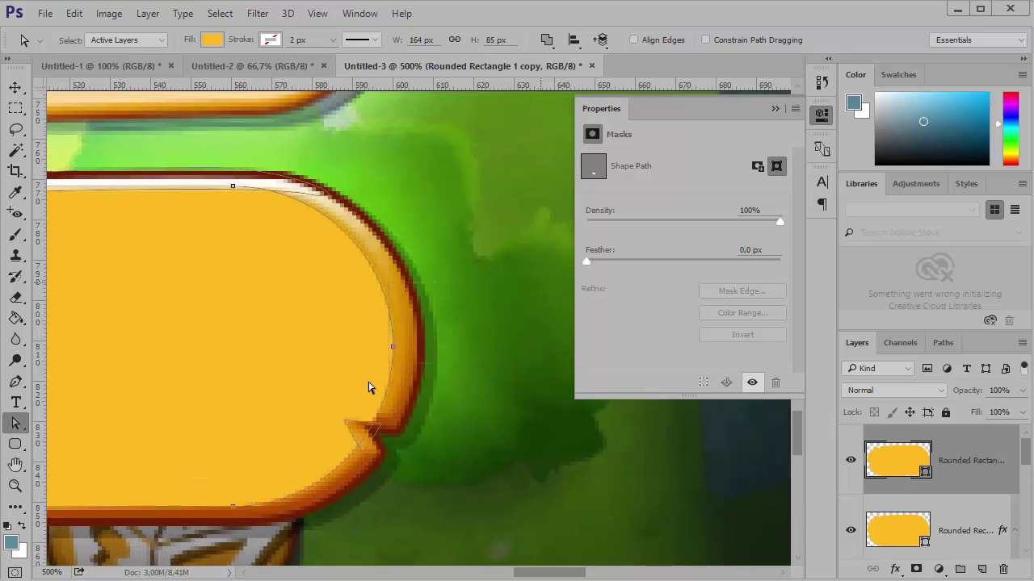
left_click(368, 388)
key("Right")
key("Right")
key("Right")
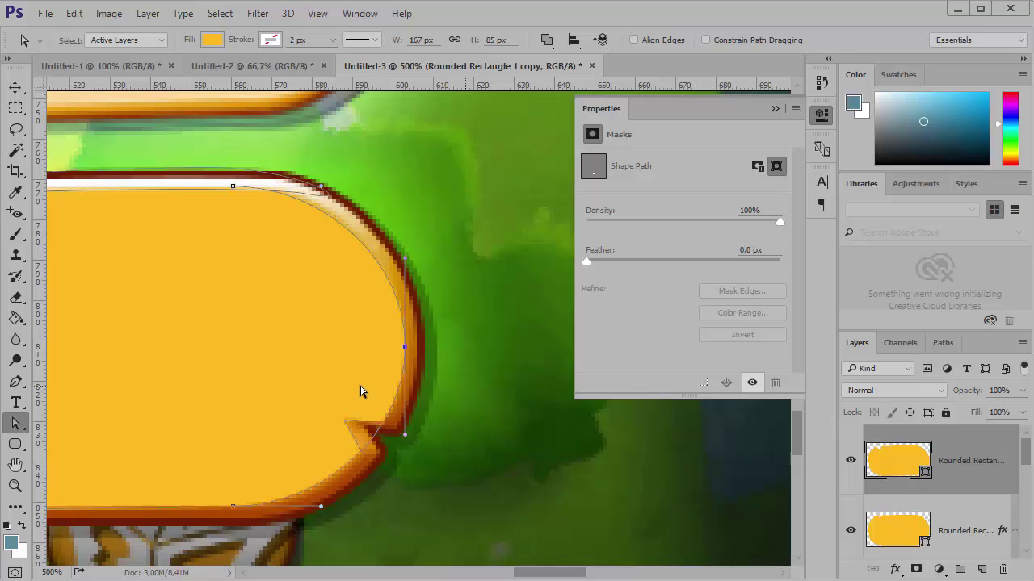
Raise the copy's top-right anchor points by 1 px and reshape the curve of the upper-right corner with its handle
left_click_drag(206, 158, 254, 208)
key("Up")
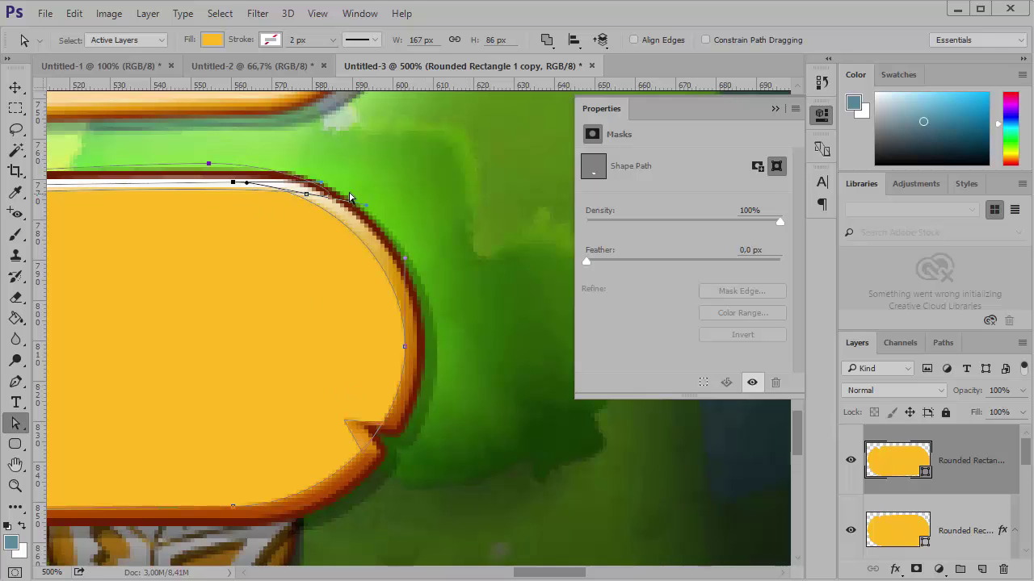
left_click_drag(350, 196, 302, 196)
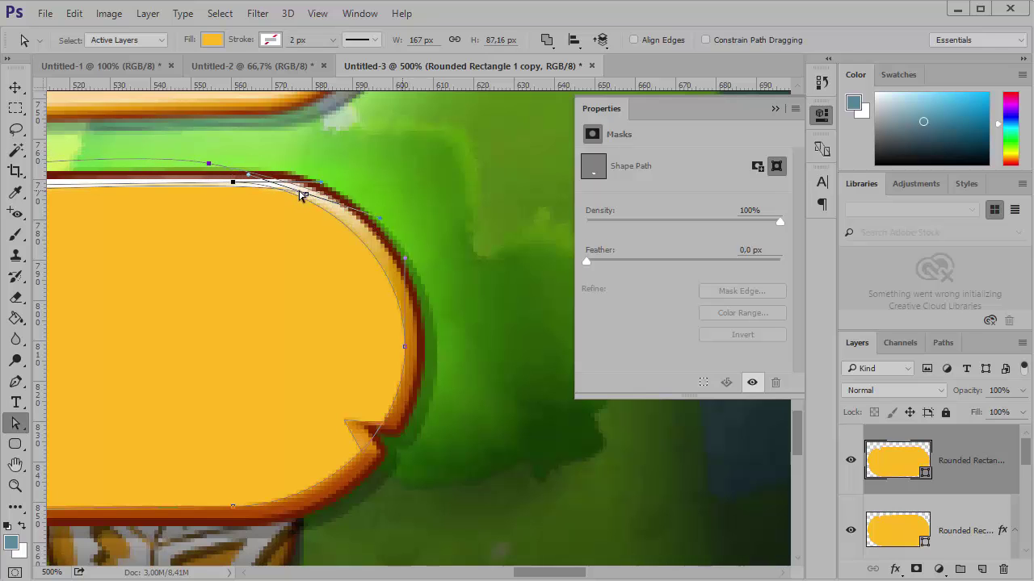
left_click(339, 196)
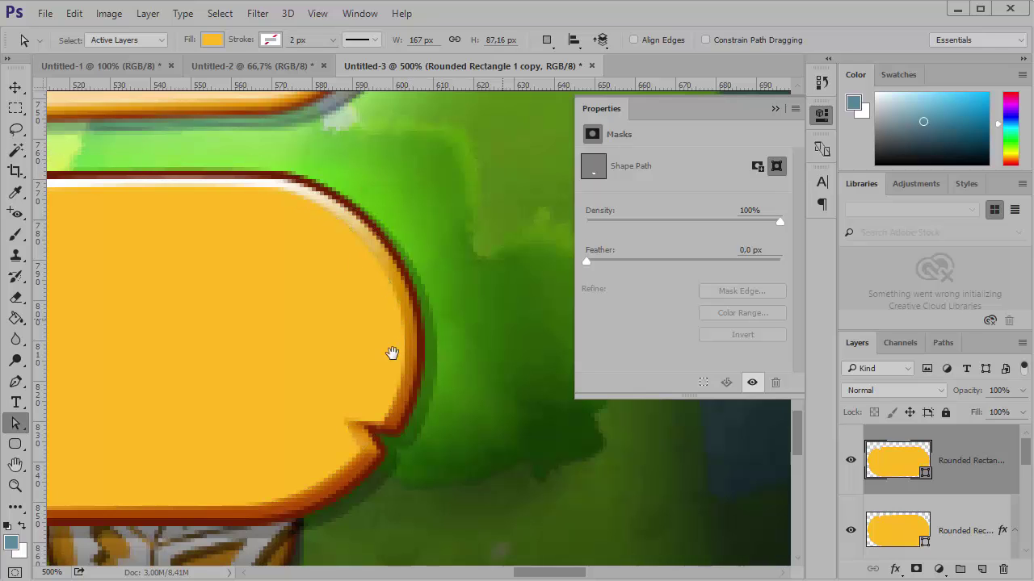
Move the inner anchor point of the rectangle copy's lower-right notch up and inward by about 1 px
left_click_drag(396, 387, 399, 299)
left_click(351, 339)
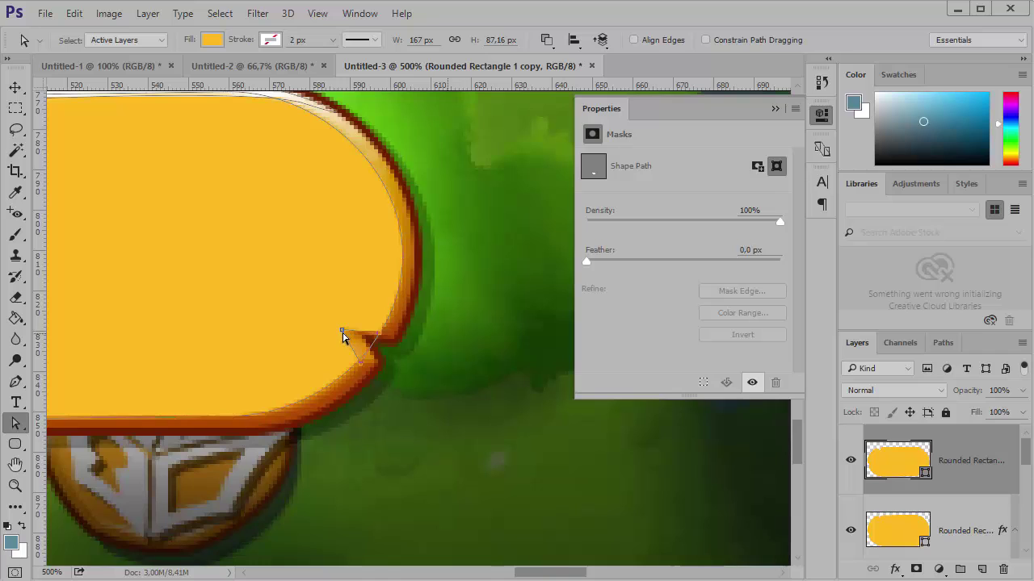
left_click_drag(344, 334, 346, 324)
left_click(363, 389)
scroll(396, 412, "left", 3)
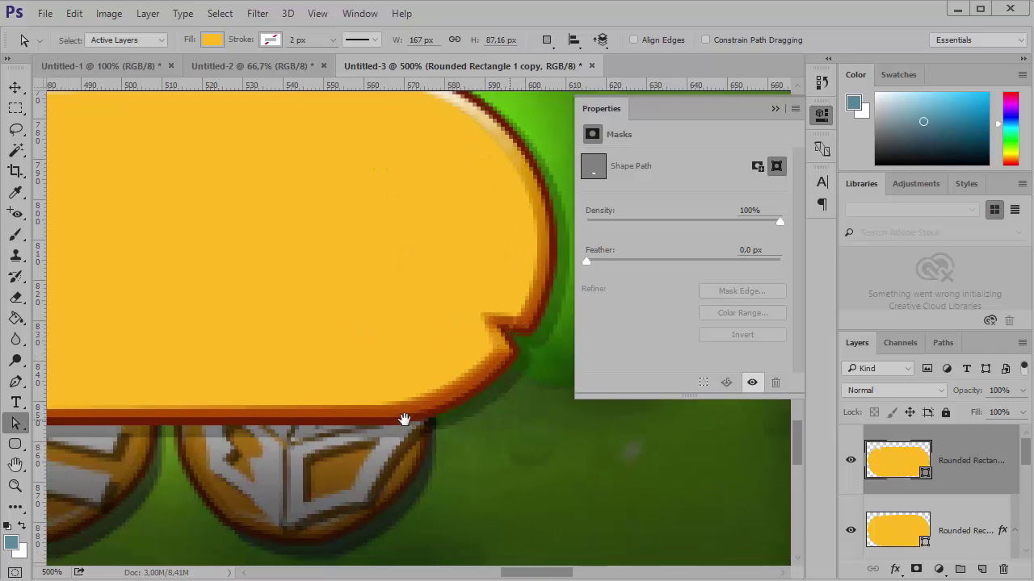
Lower the rectangle copy's bottom-right anchor point by about 1 px so the bottom edge runs straight
left_click(349, 402)
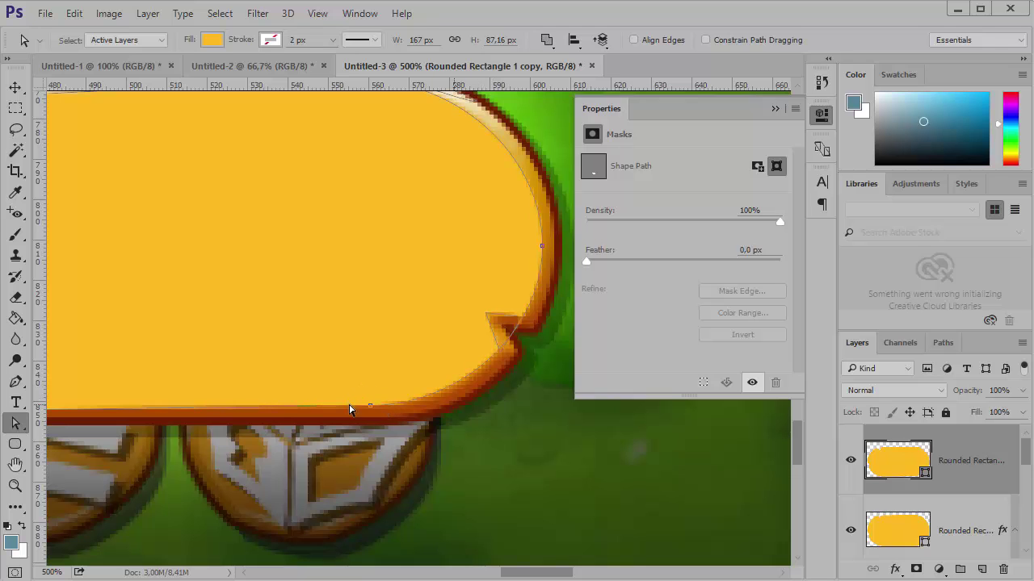
left_click_drag(353, 389, 410, 436)
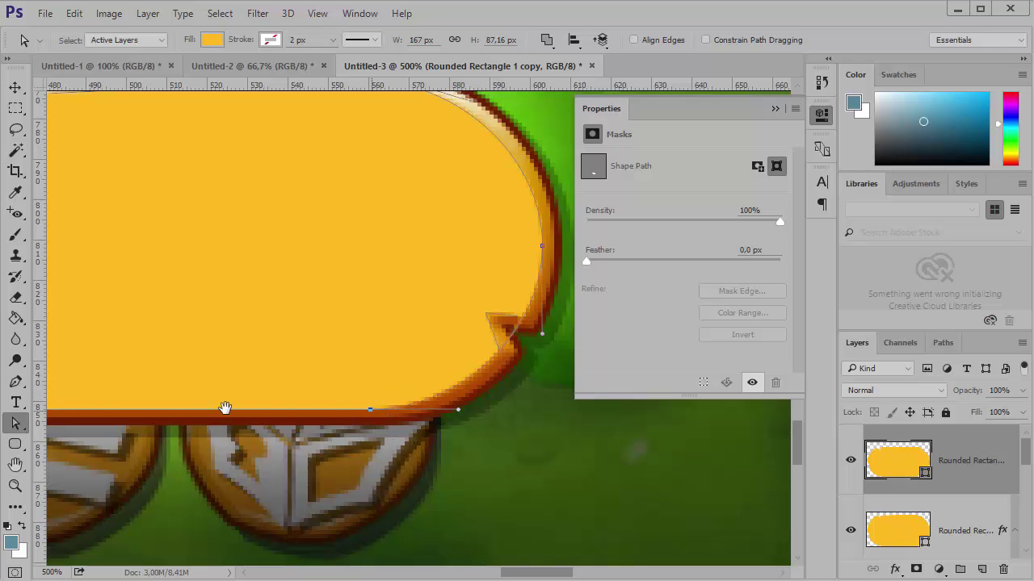
left_click_drag(224, 408, 450, 404)
scroll(391, 332, "up", 1)
scroll(391, 331, "up", 3)
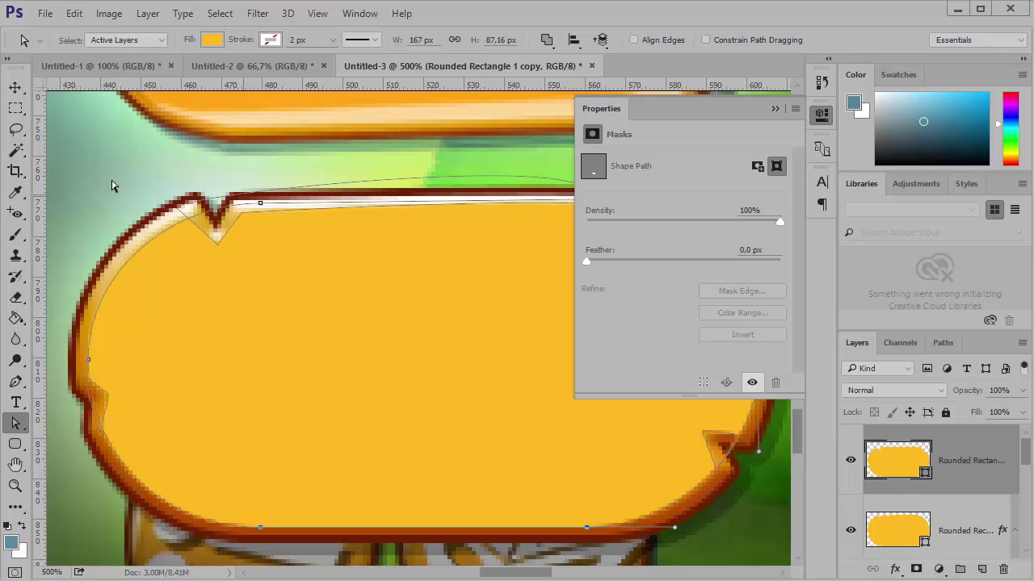
key("ctrl+t")
key("Escape")
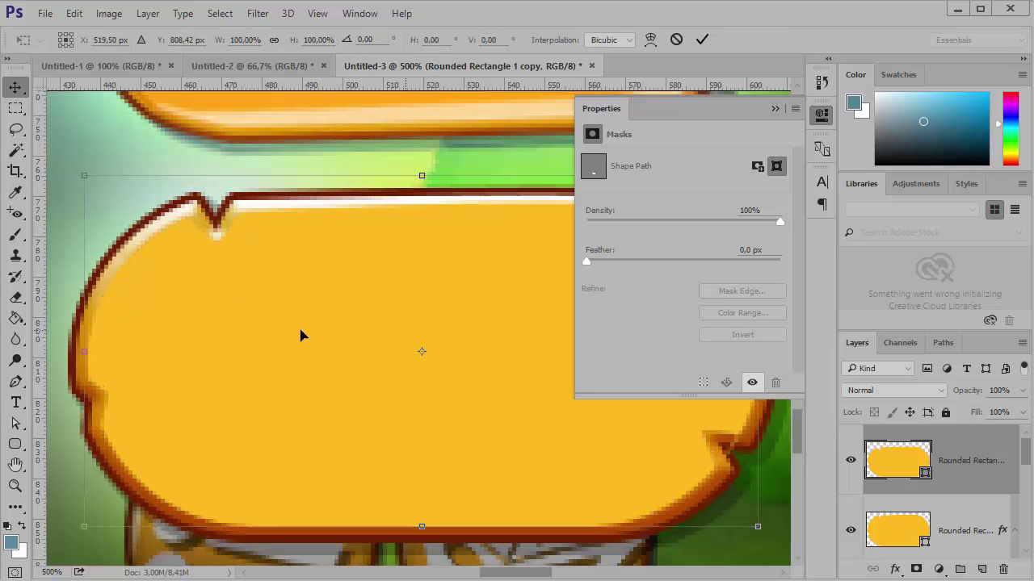
Add a Gradient Overlay to the rectangle copy and set its first color stop to ffa71a, sampled from the reference button's lower area
key("z")
left_click(337, 317, "alt")
left_click(338, 318, "alt")
left_click_drag(393, 279, 332, 363)
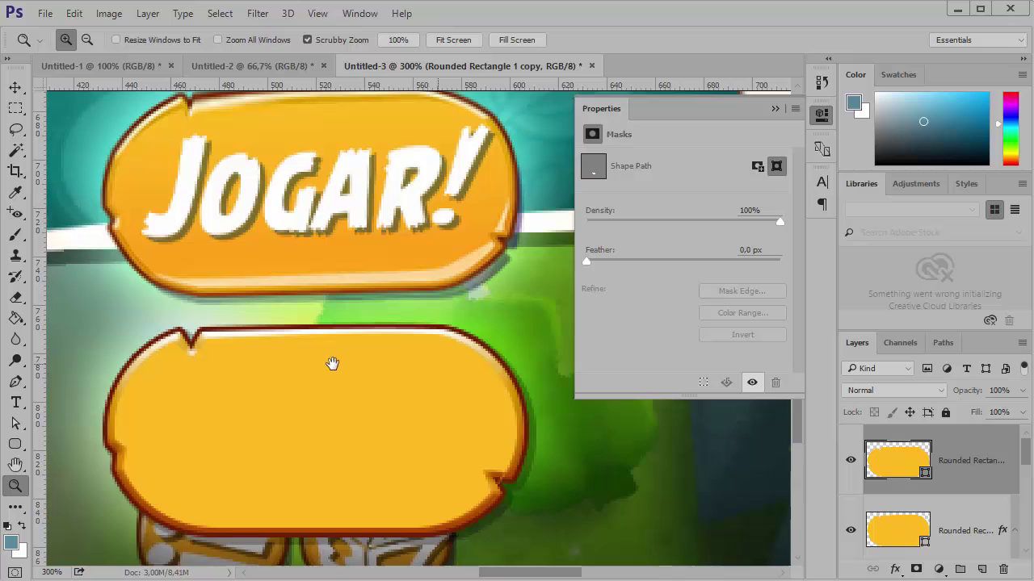
double_click(971, 480)
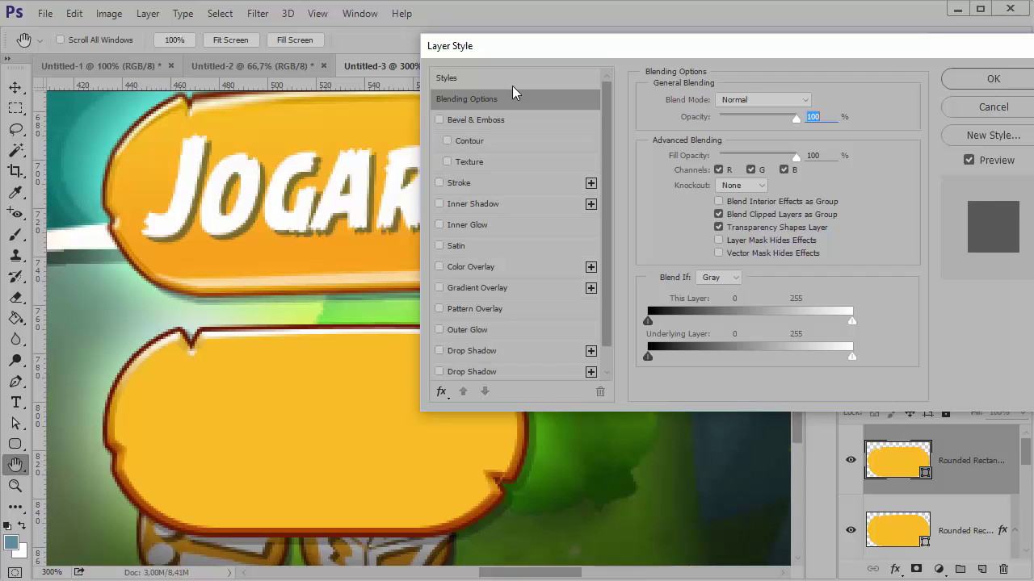
left_click(483, 291)
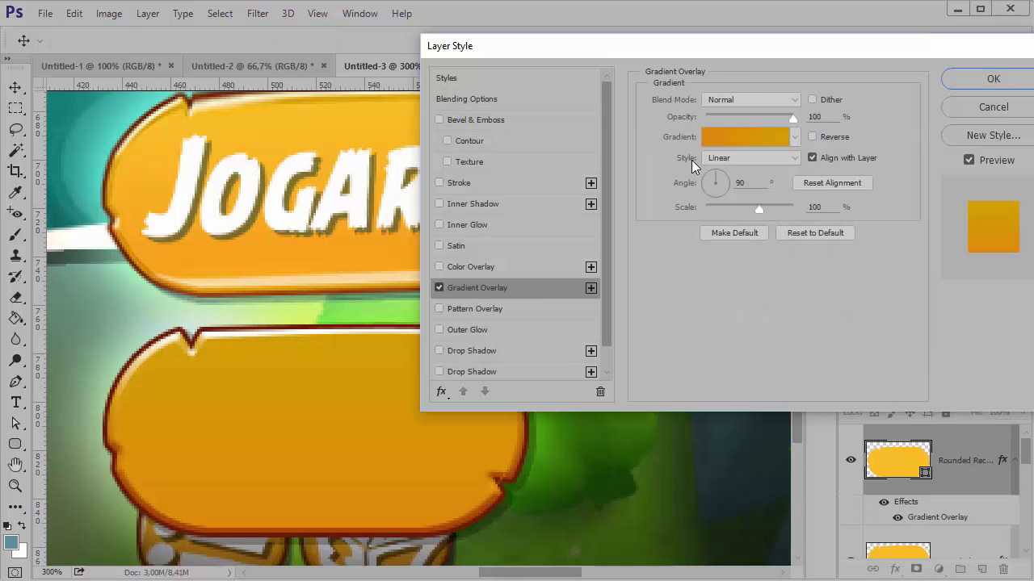
left_click(720, 137)
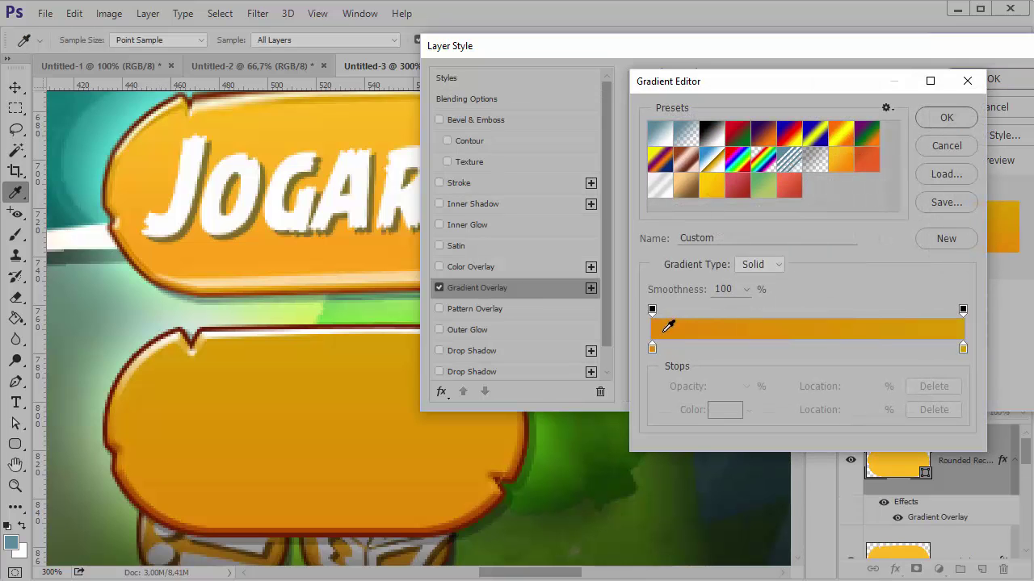
double_click(652, 348)
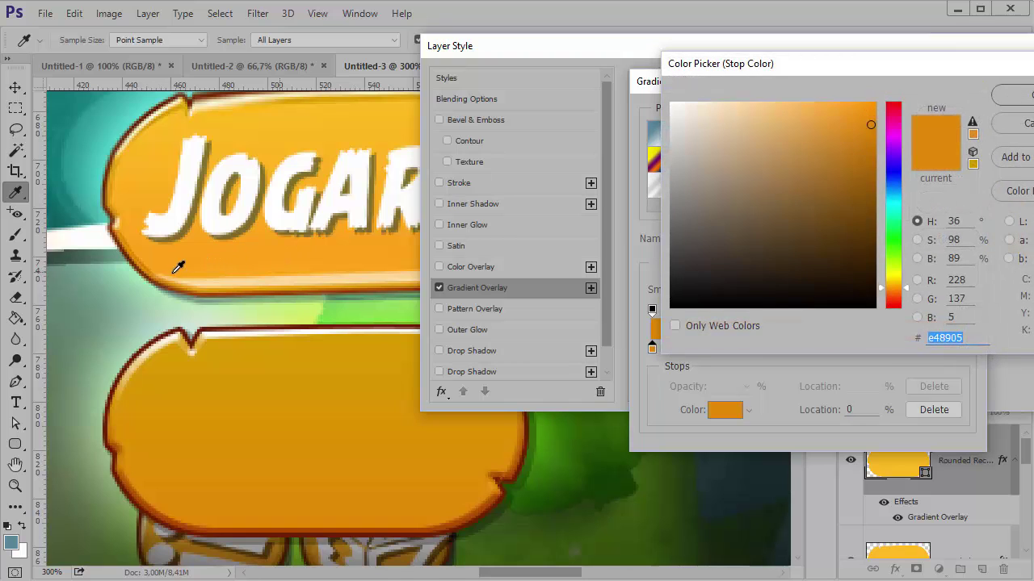
left_click(199, 265)
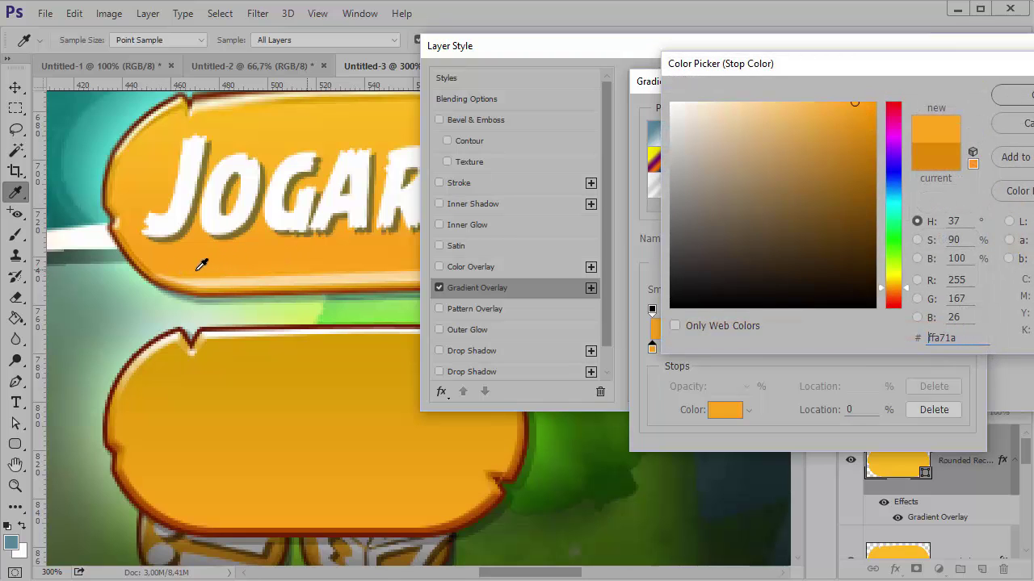
left_click(1029, 102)
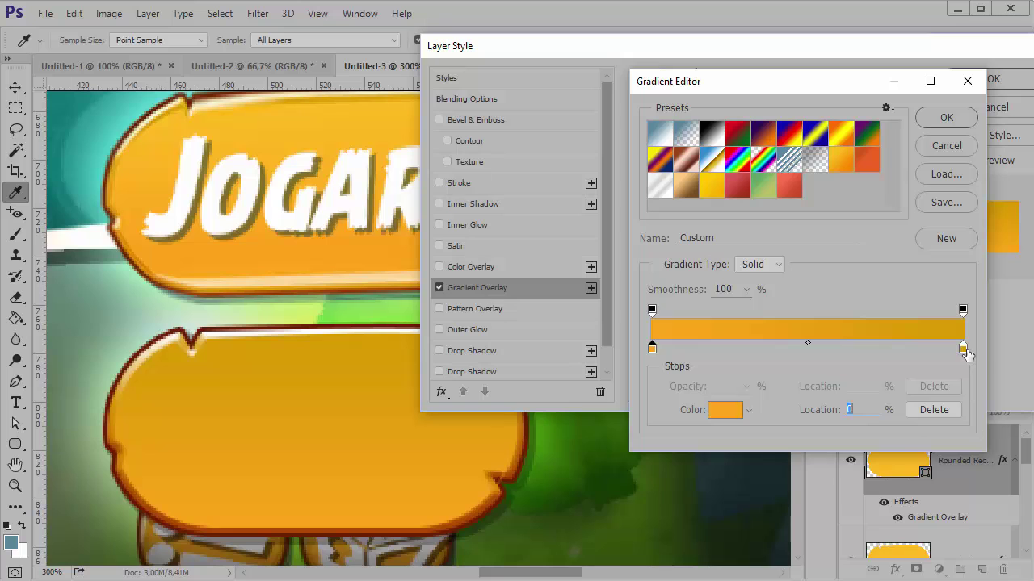
Set the gradient's end color stop to ffbd24, sampled from the reference button's upper area, and apply the layer style
double_click(963, 348)
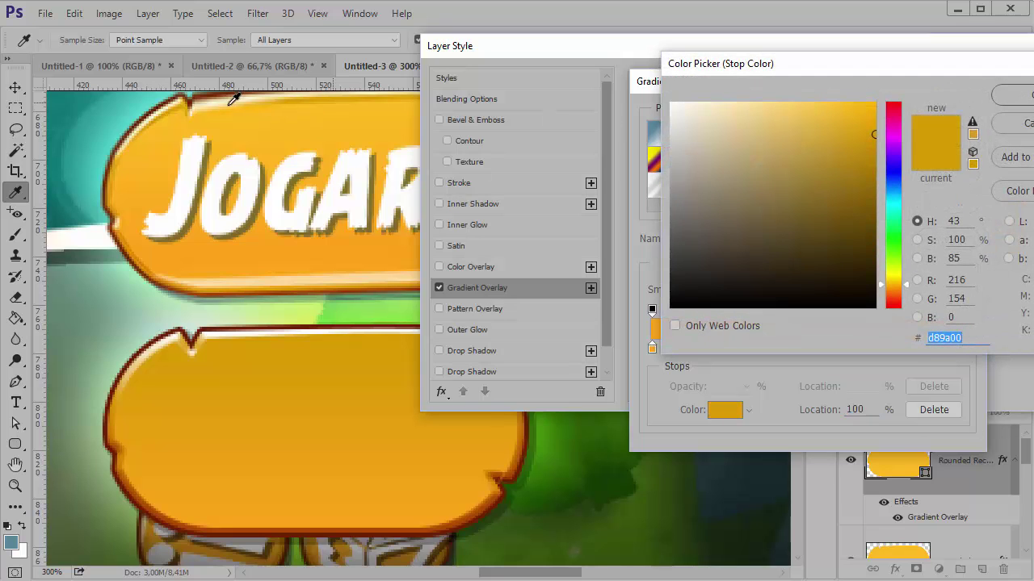
left_click(241, 106)
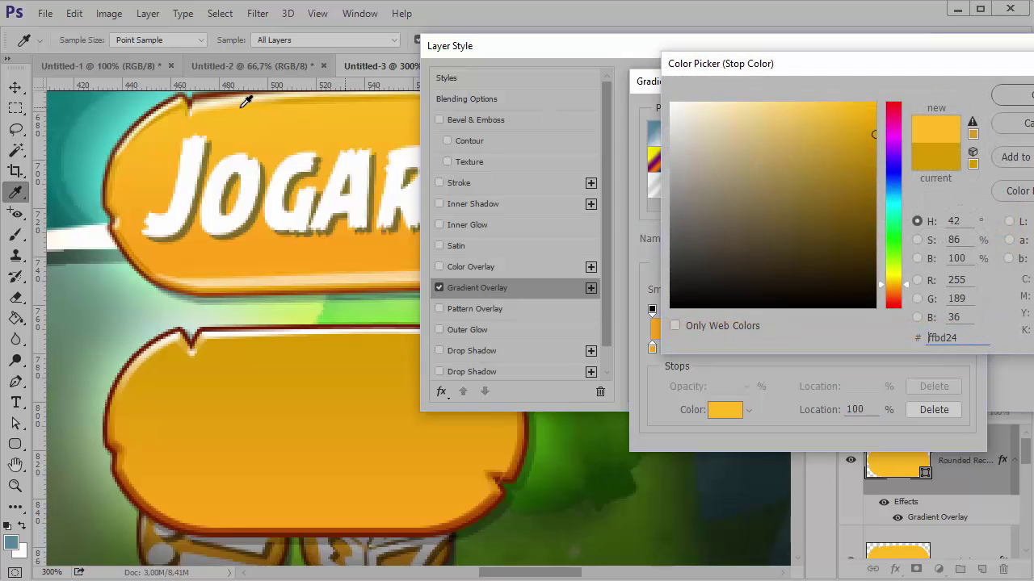
left_click(1009, 102)
left_click(941, 112)
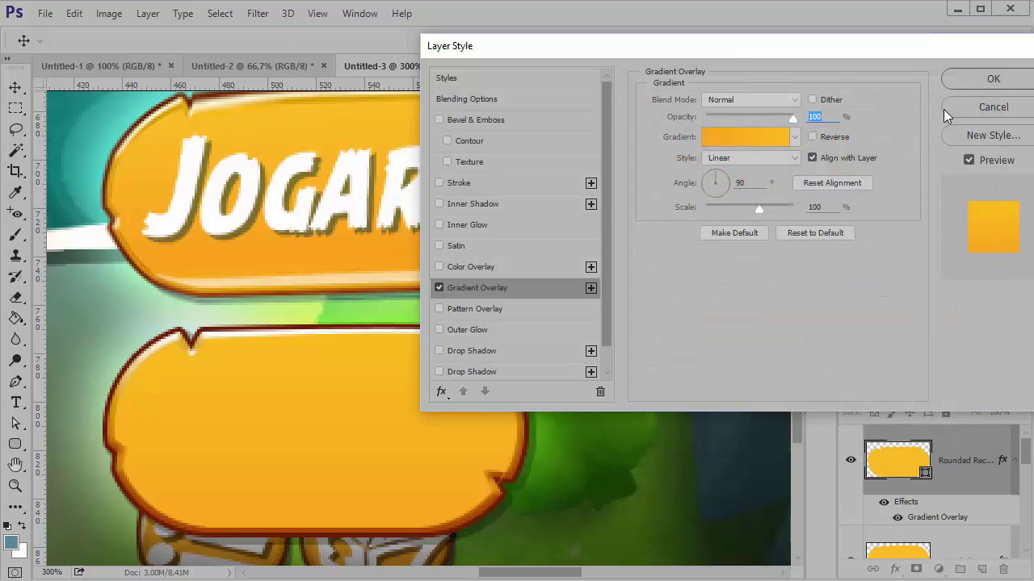
left_click(979, 80)
Compare the recreated button with the original JOGAR! button at several zoom levels
key("z")
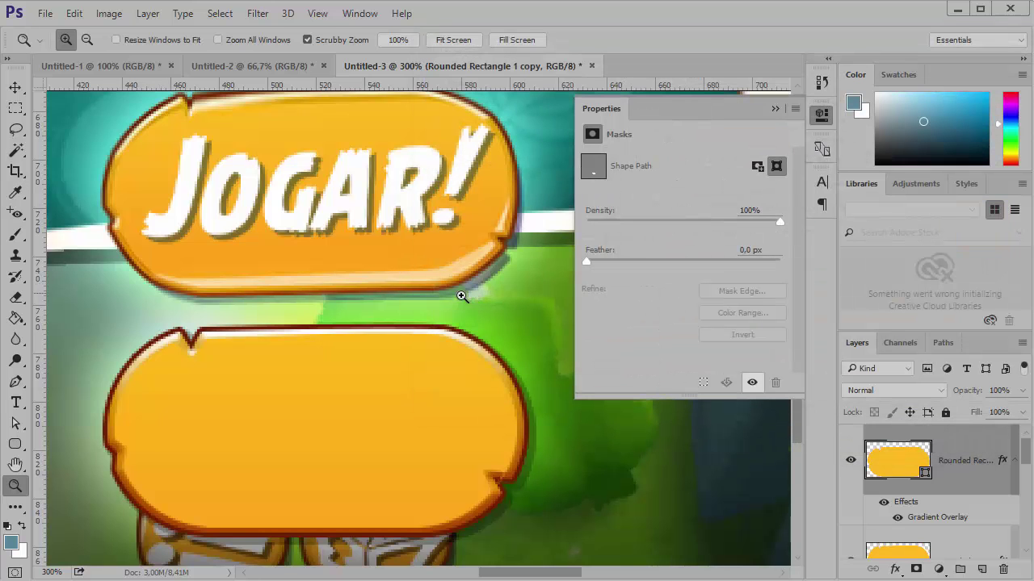
left_click(237, 358, "alt")
left_click(366, 366, "alt")
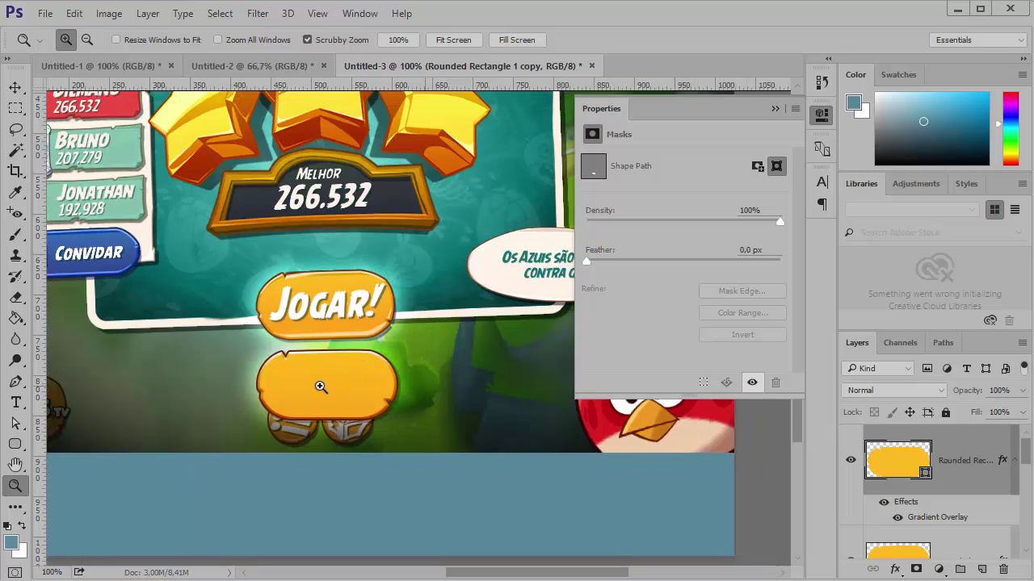
left_click(319, 387)
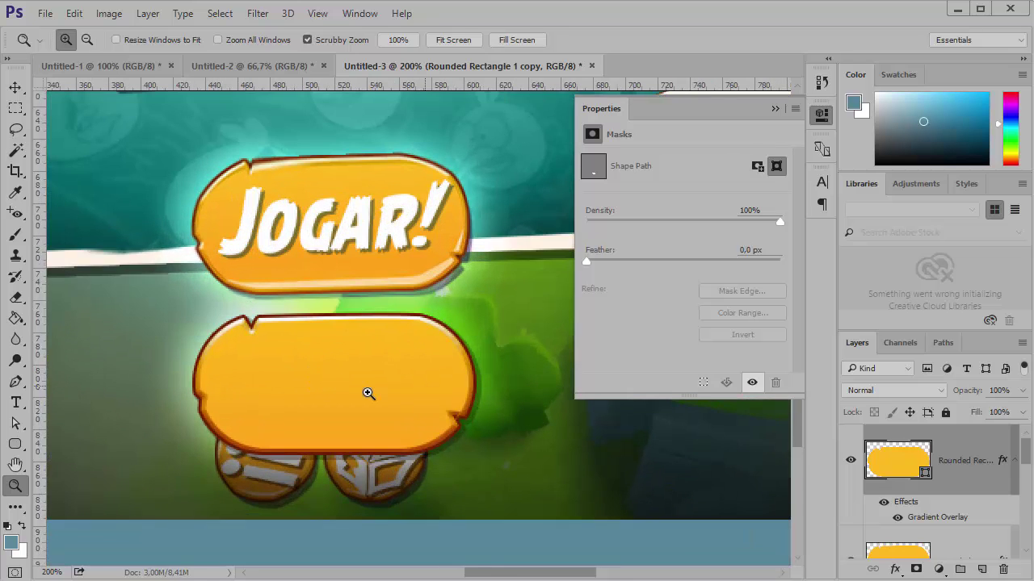
left_click(311, 396)
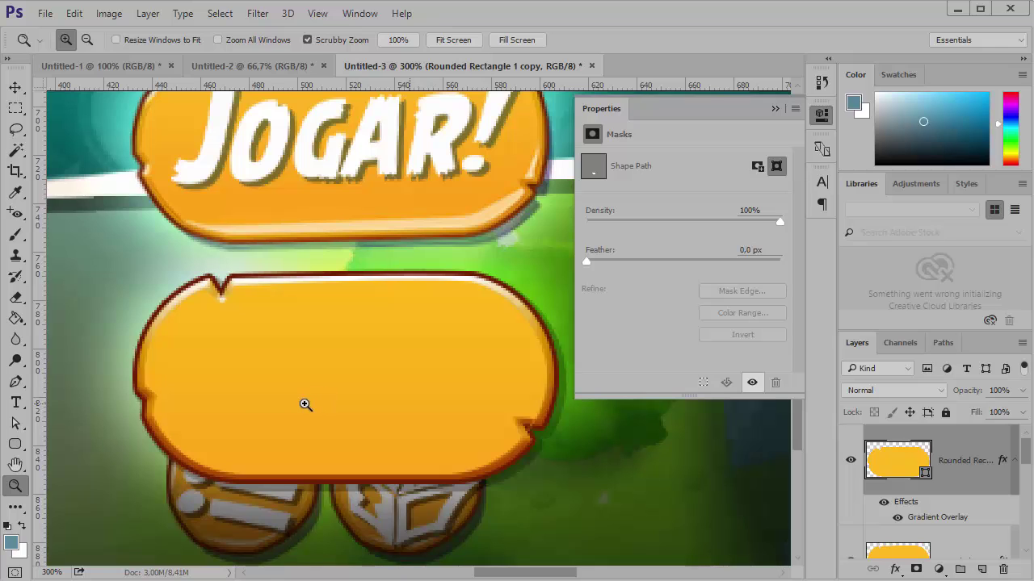
scroll(380, 368, "right", 2)
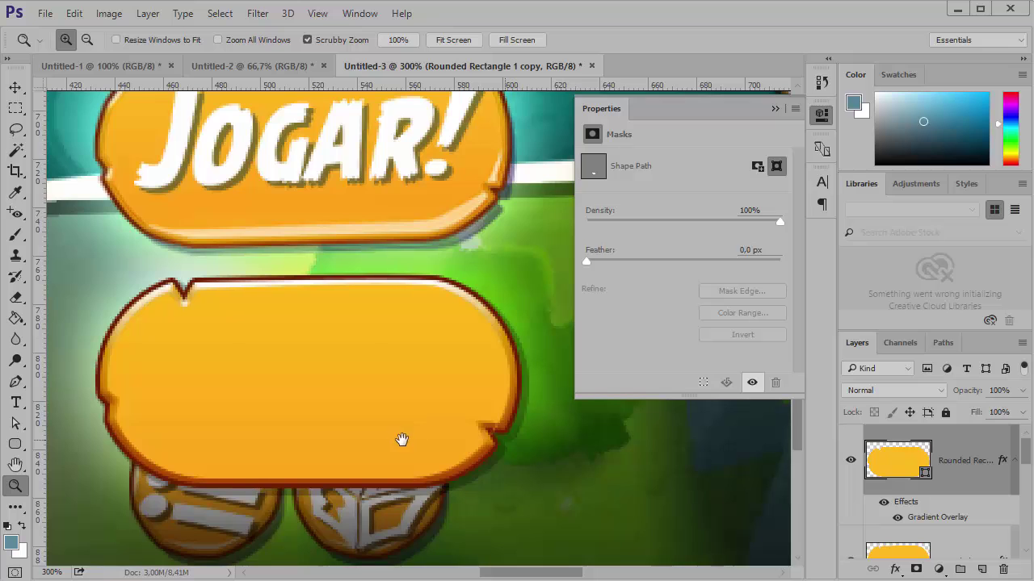
left_click_drag(401, 438, 412, 440)
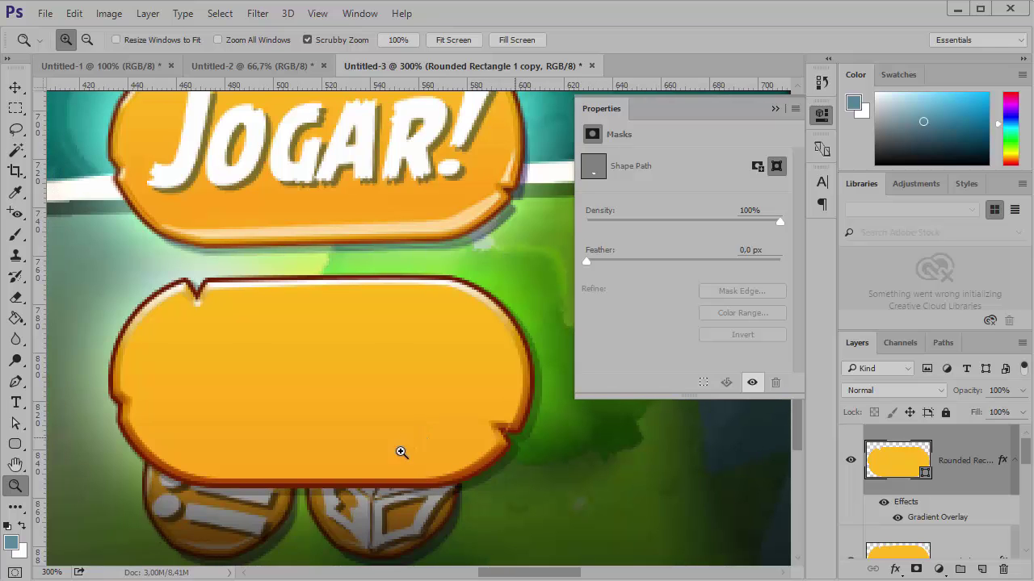
left_click(334, 339)
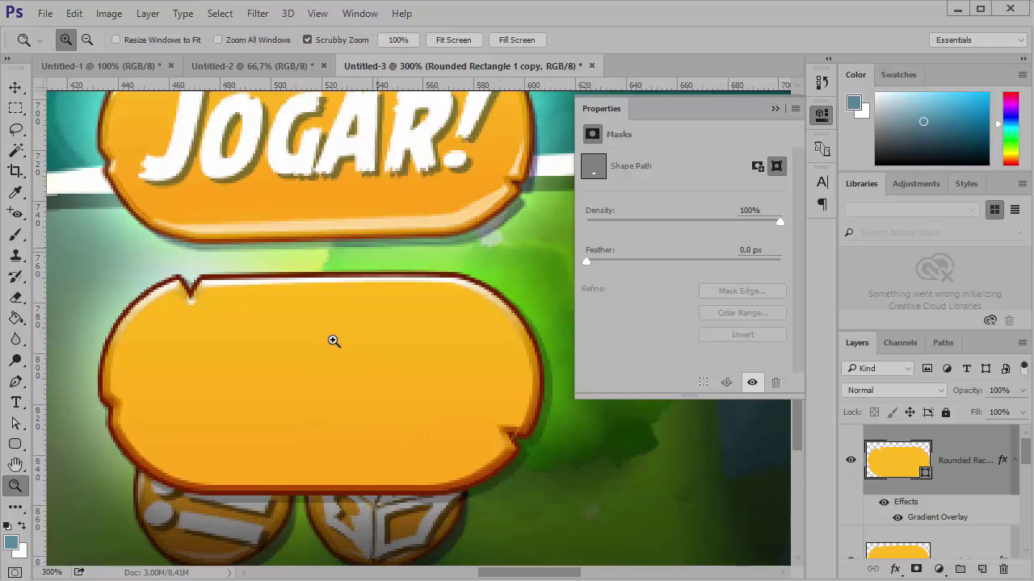
left_click(210, 300, "alt")
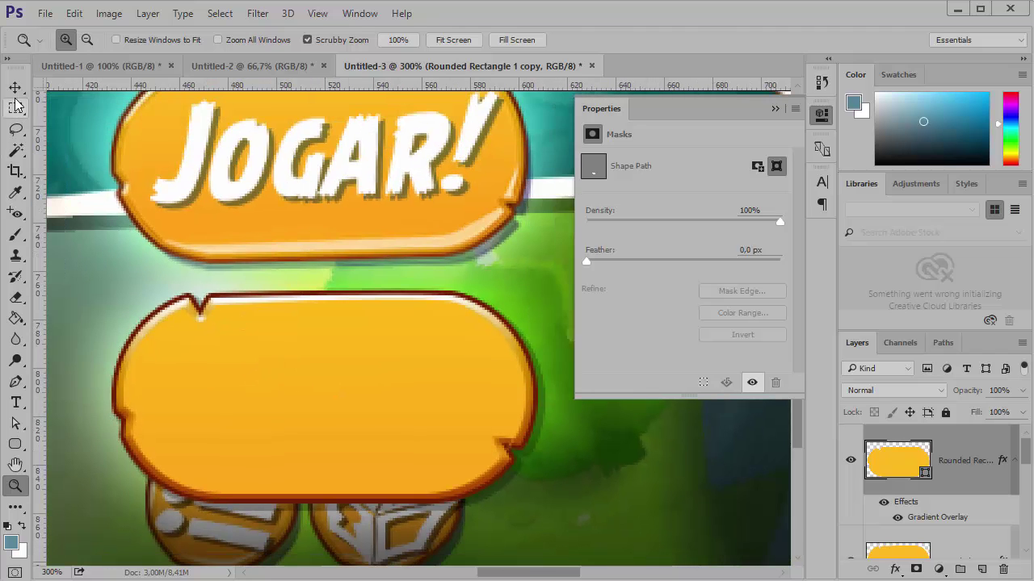
Duplicate the gradient-filled rounded rectangle copy as a new layer
key("v")
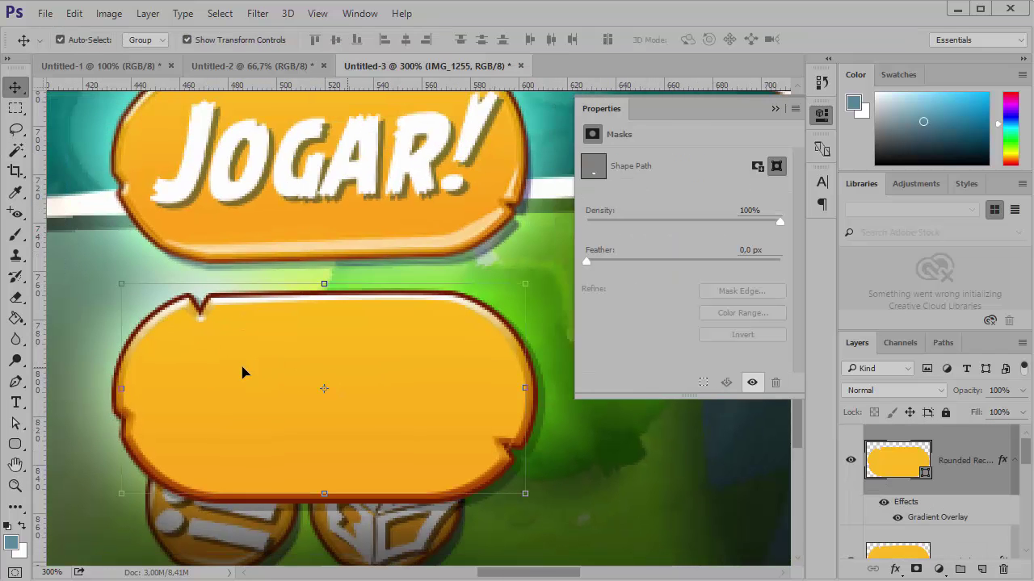
key("ctrl")
key("ctrl+j")
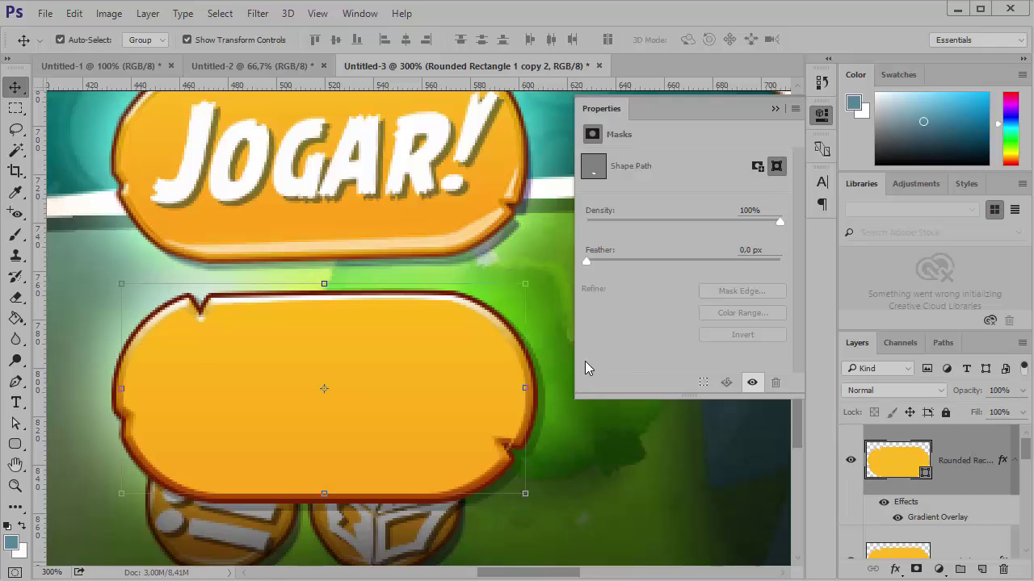
On a new layer, start a Pen tool shape outside the button's left edge, curving along its bottom and up to the right side
left_click_drag(534, 359, 467, 309)
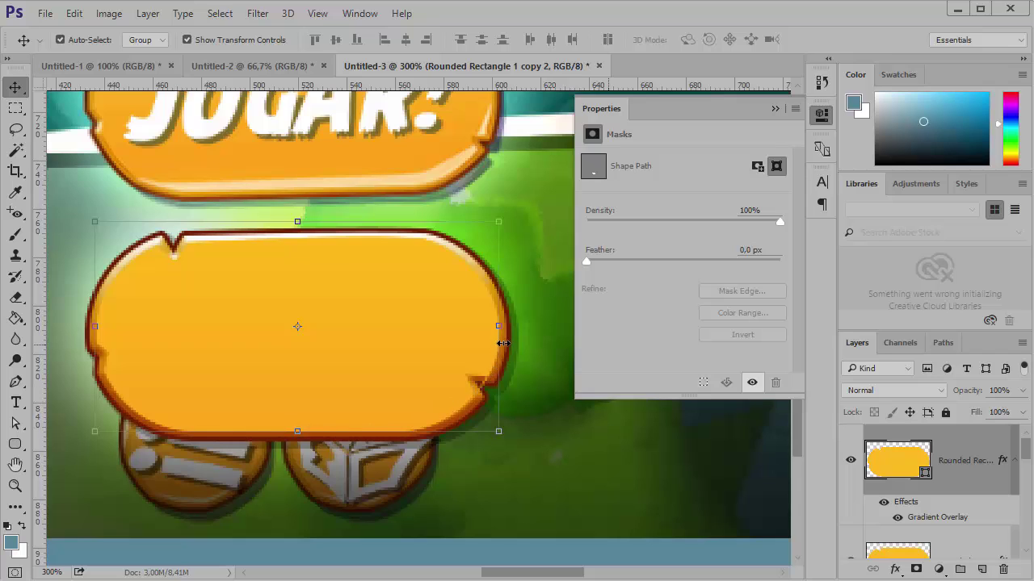
left_click(16, 383)
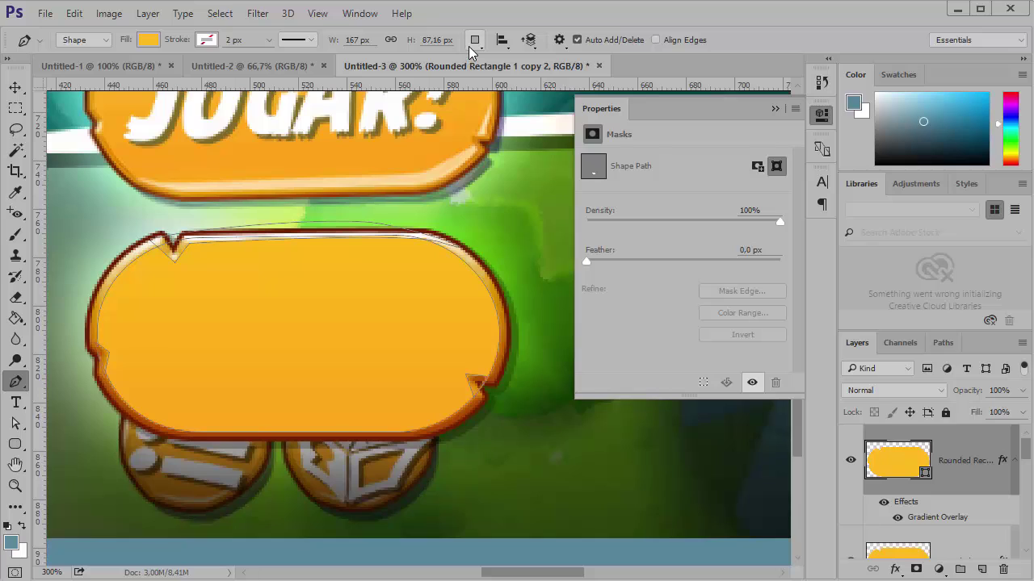
left_click(981, 569)
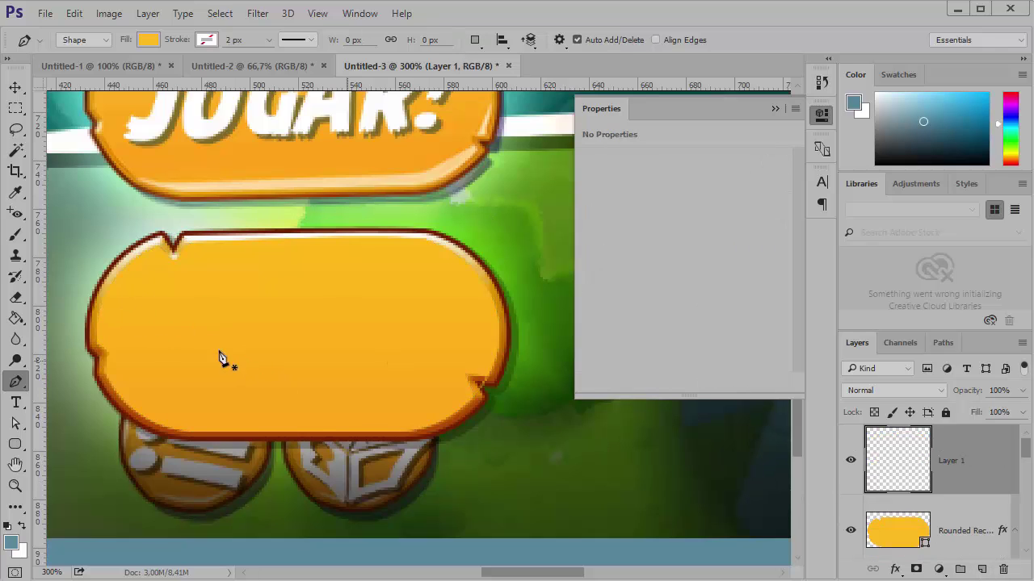
left_click(70, 340)
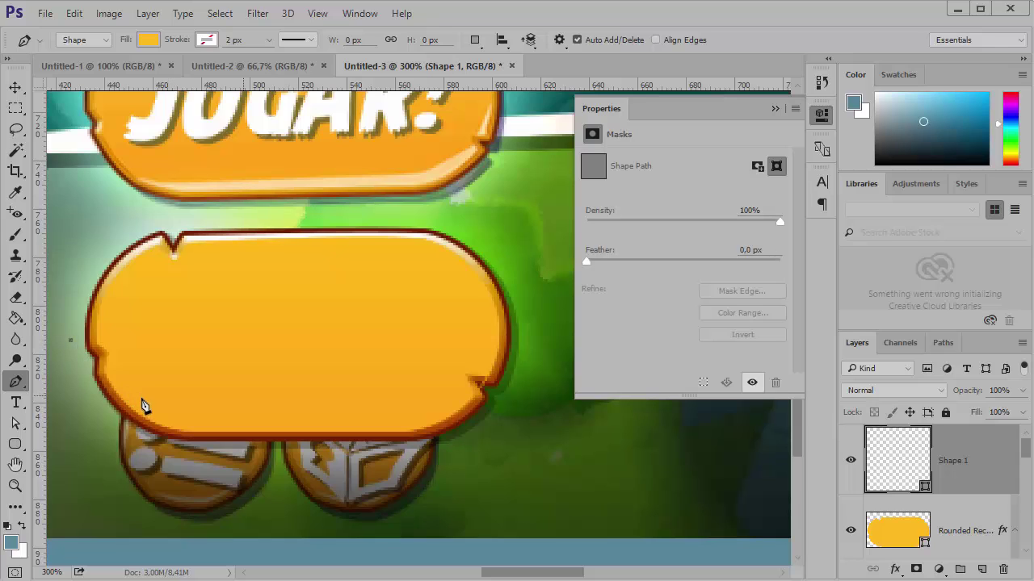
left_click_drag(146, 406, 170, 415)
left_click_drag(344, 422, 501, 428)
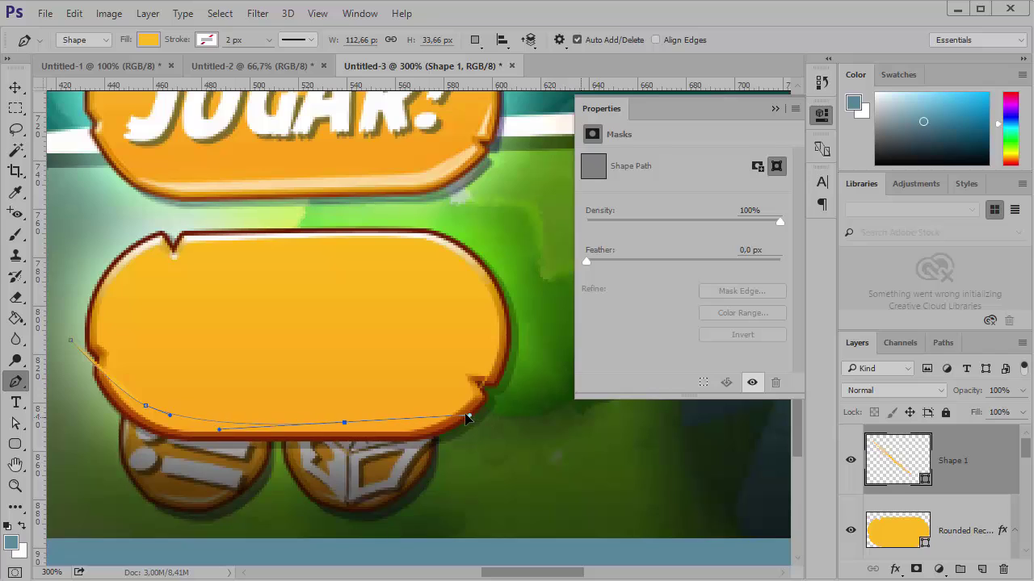
left_click_drag(489, 365, 514, 332)
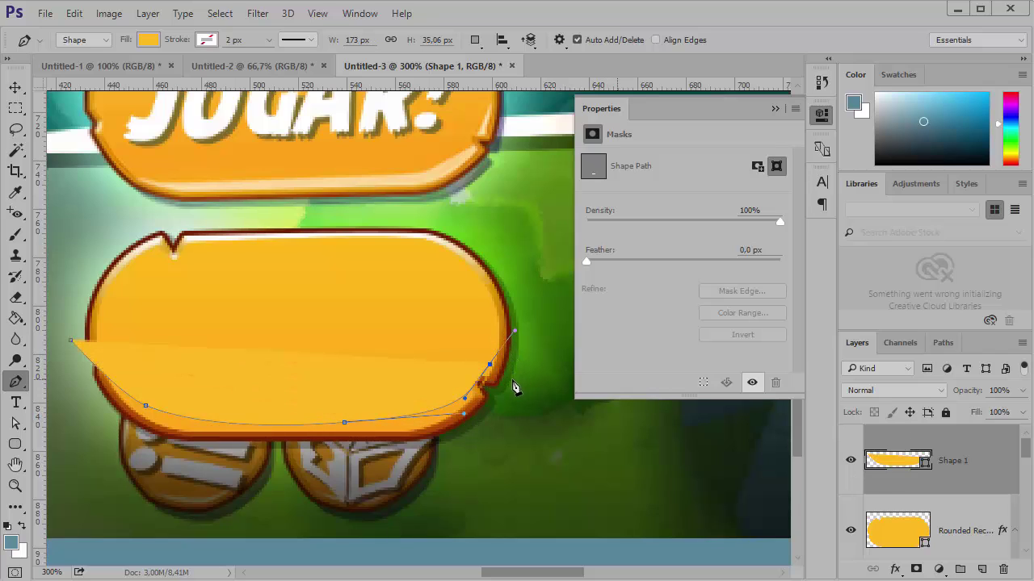
Close the pen shape with straight segments around the button's right, top and left, making it about 198 px wide and 86 px tall
left_click(550, 298)
left_click(511, 241)
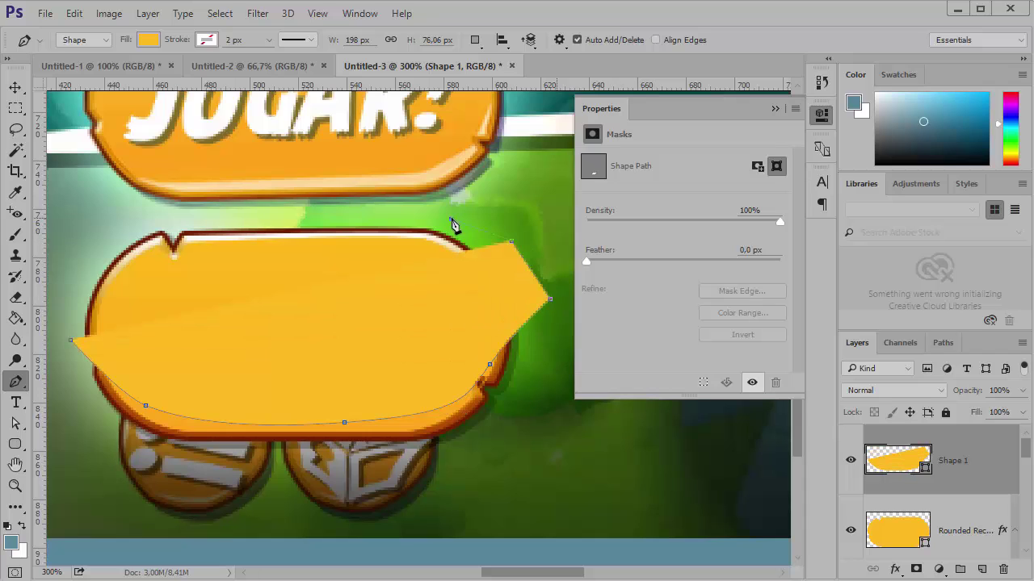
left_click(451, 218)
left_click(327, 217)
left_click(167, 217)
left_click(114, 235)
left_click(71, 309)
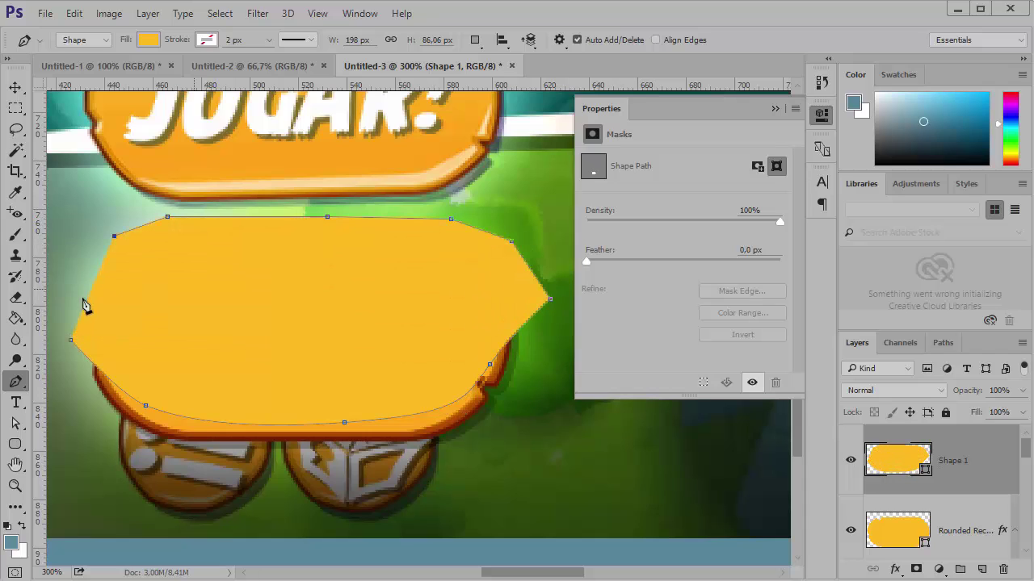
left_click(70, 340)
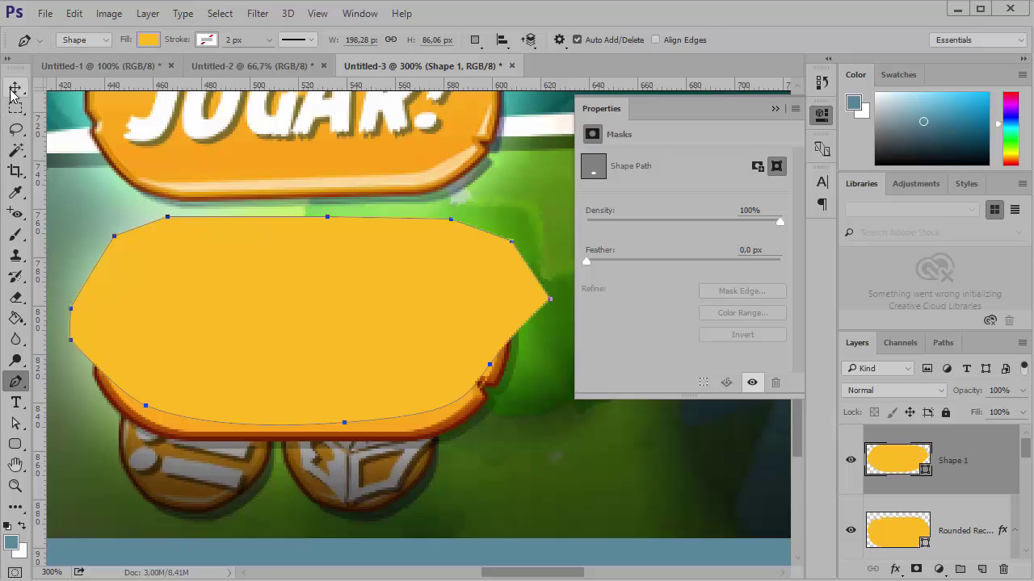
Cut the pen shape's path from its own layer and paste it into the duplicated rounded rectangle's layer
left_click(15, 86)
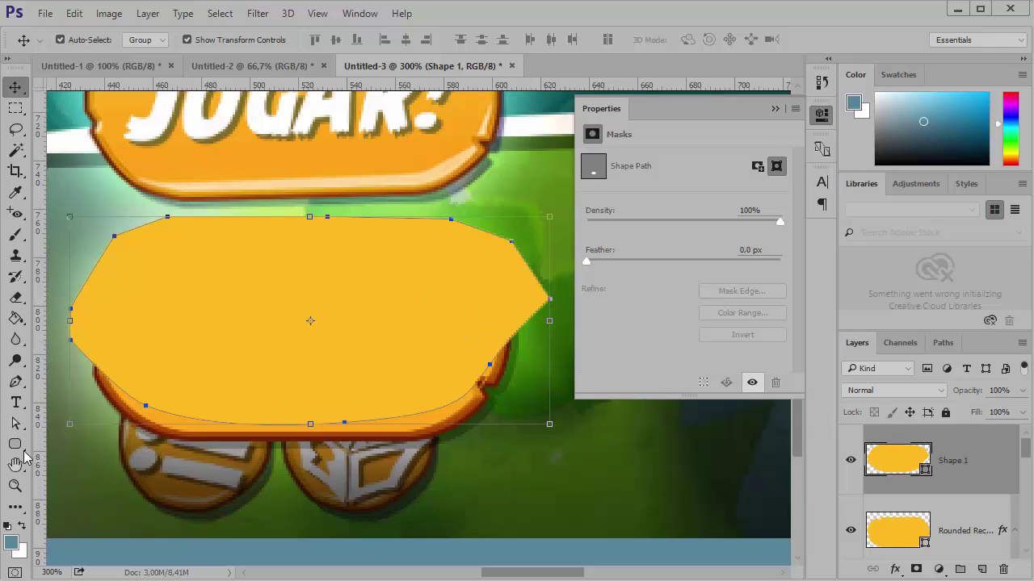
left_click_drag(16, 423, 77, 423)
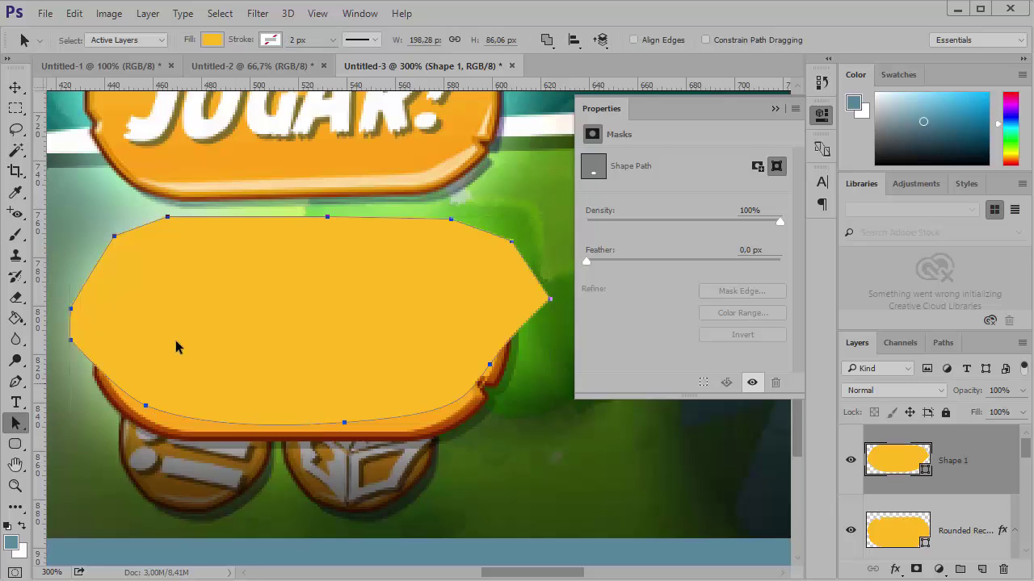
left_click(203, 305)
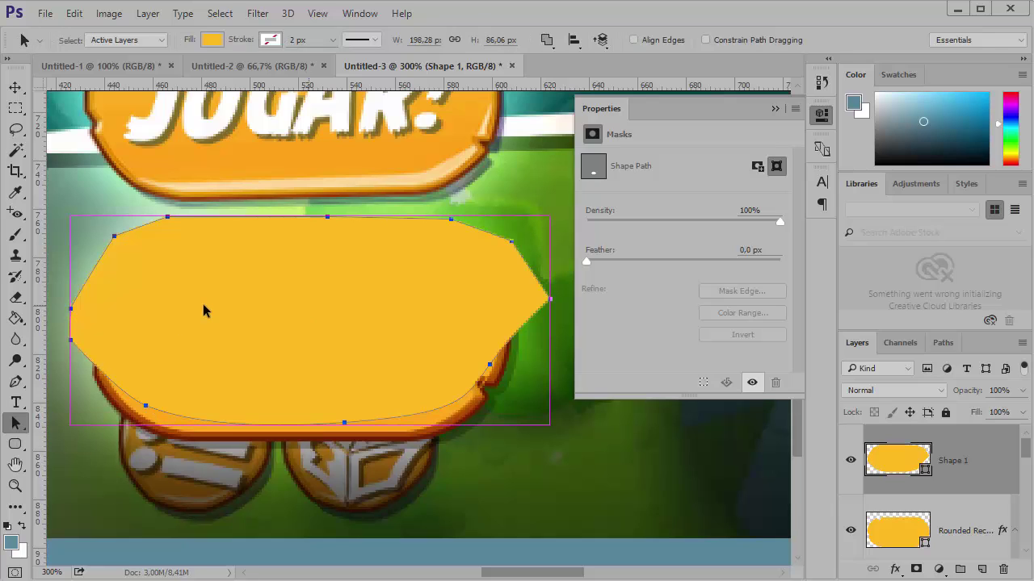
key("Delete")
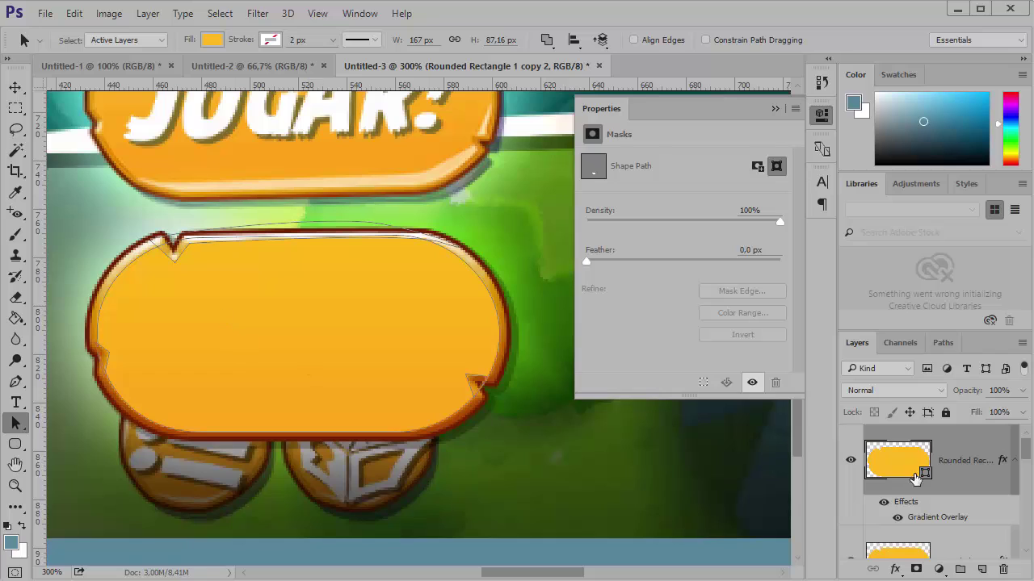
left_click(503, 367)
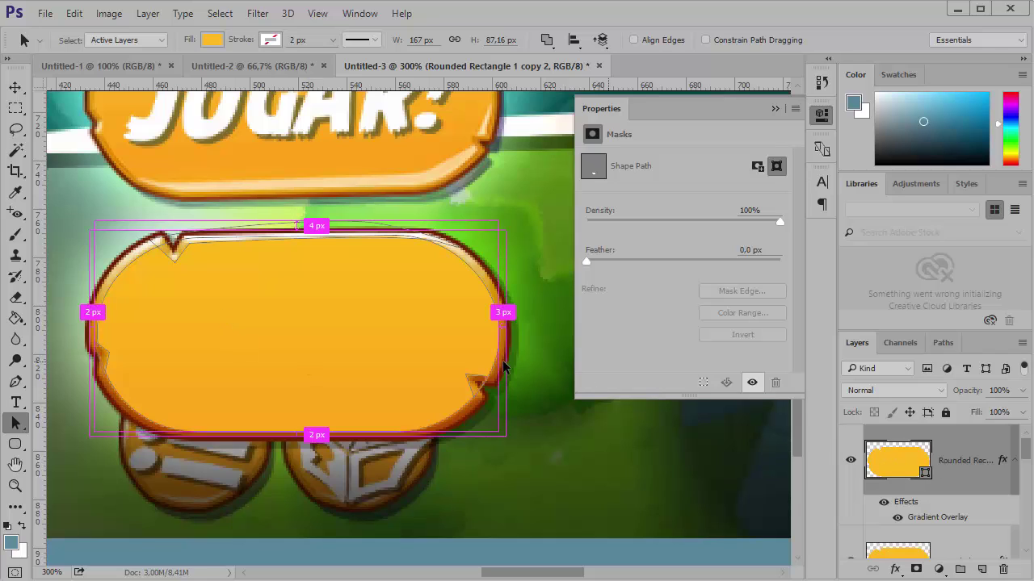
key("ctrl+z")
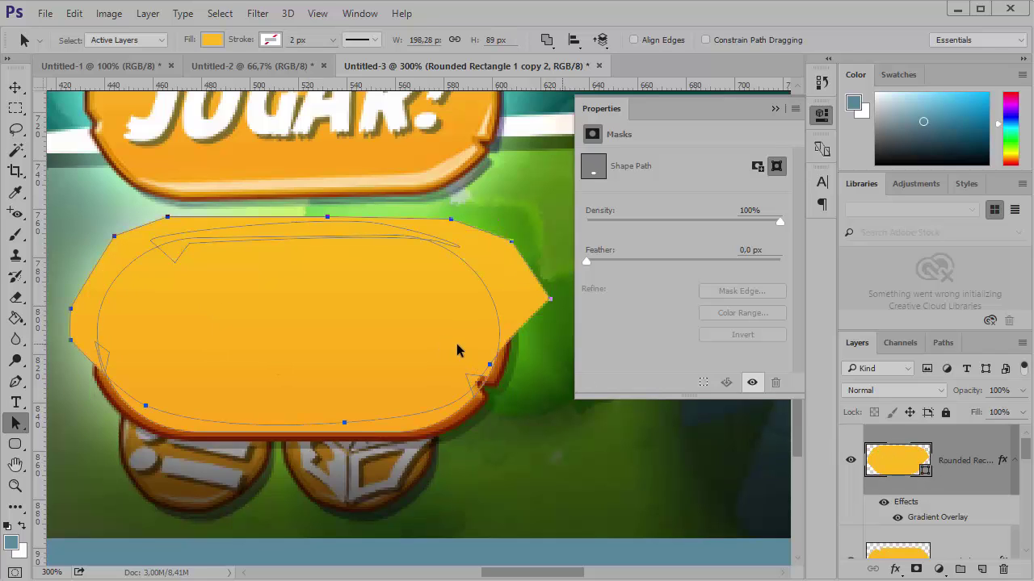
Subtract the pasted path from the rounded rectangle copy and fill the remaining lower-edge strip with white
left_click(547, 40)
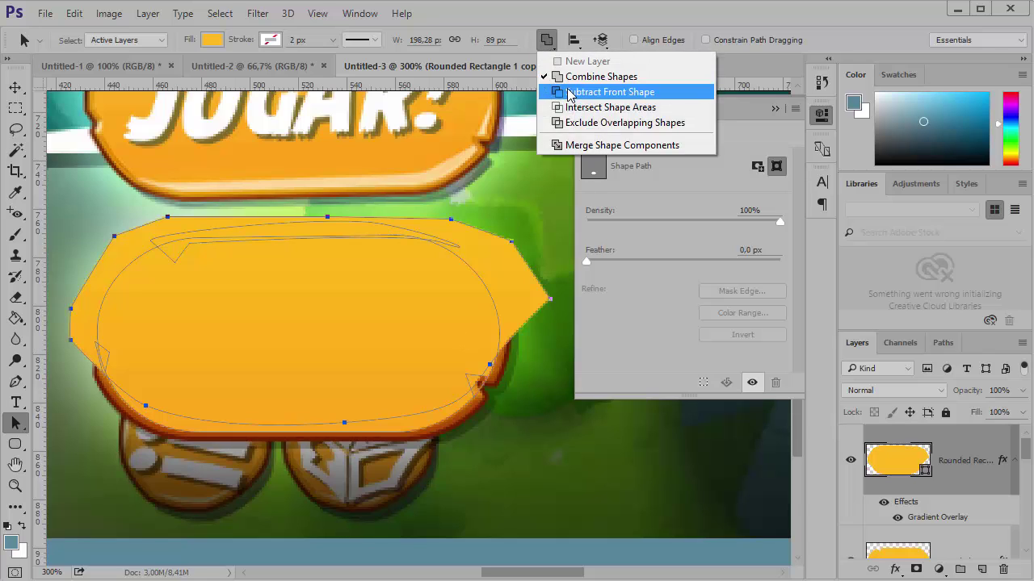
left_click(567, 89)
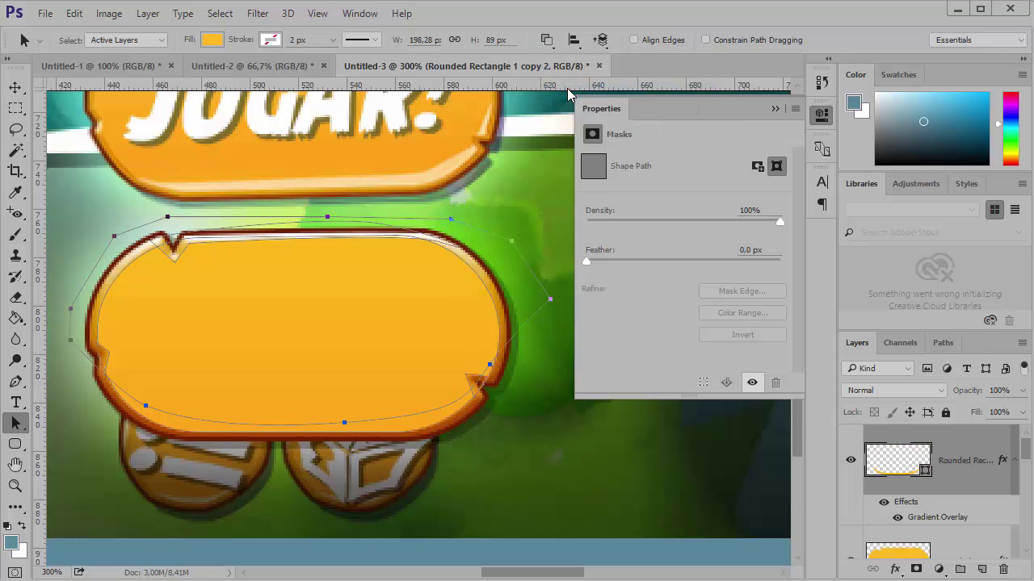
double_click(924, 476)
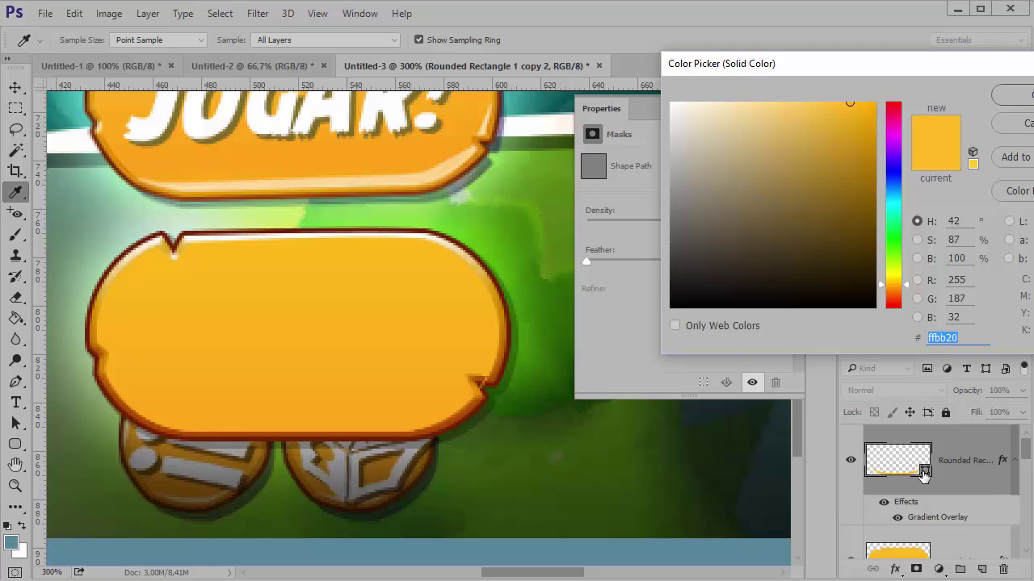
left_click_drag(734, 178, 656, 97)
left_click(1016, 95)
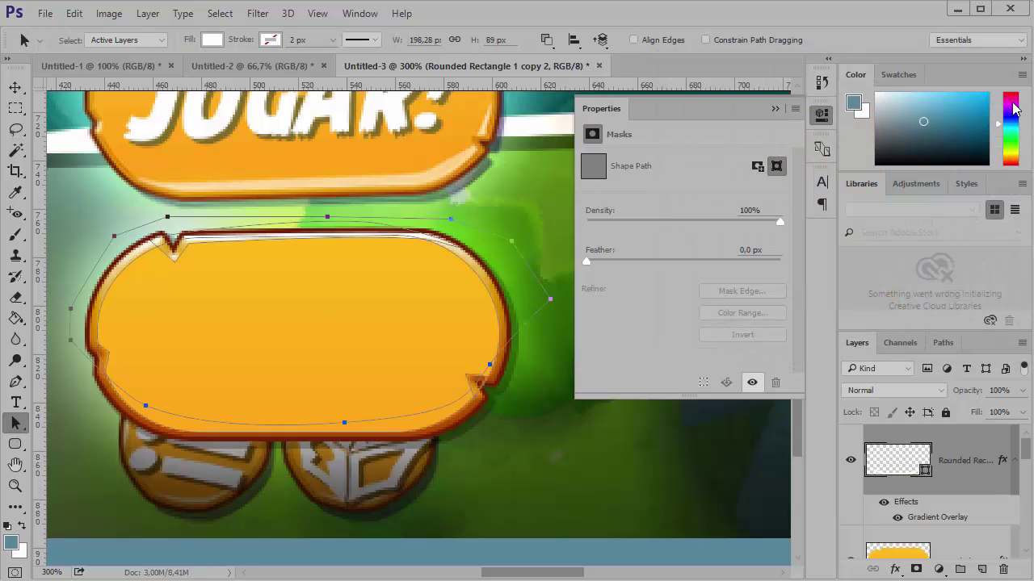
Turn off the Gradient Overlay in the lower-edge highlight's layer style
key("v")
key("ctrl+plus")
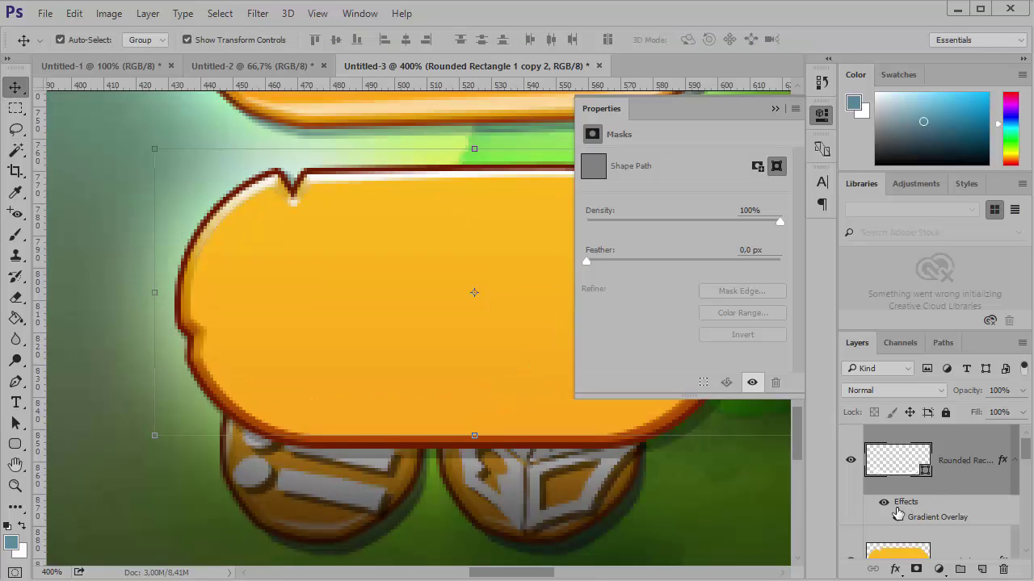
double_click(966, 483)
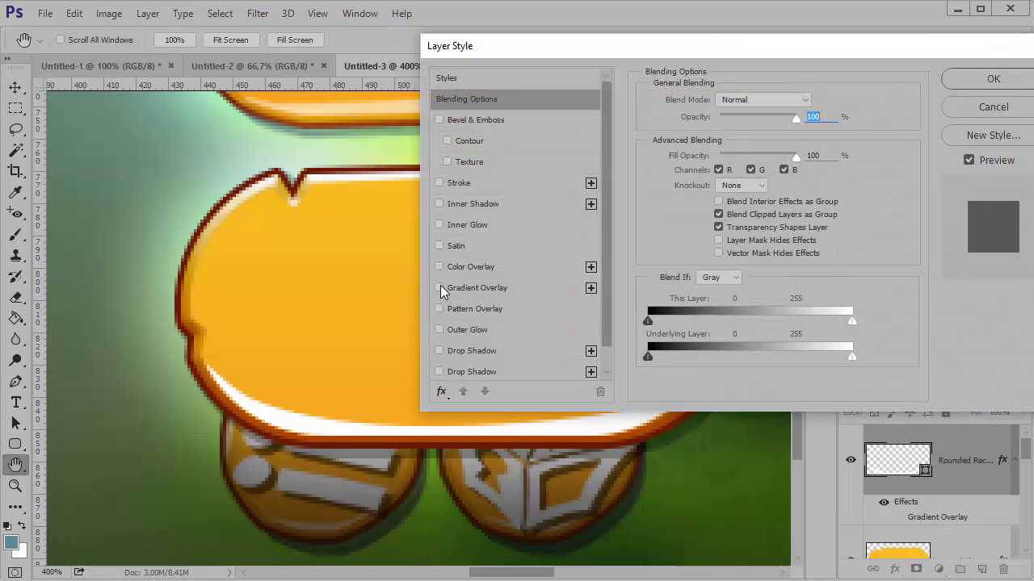
left_click(970, 82)
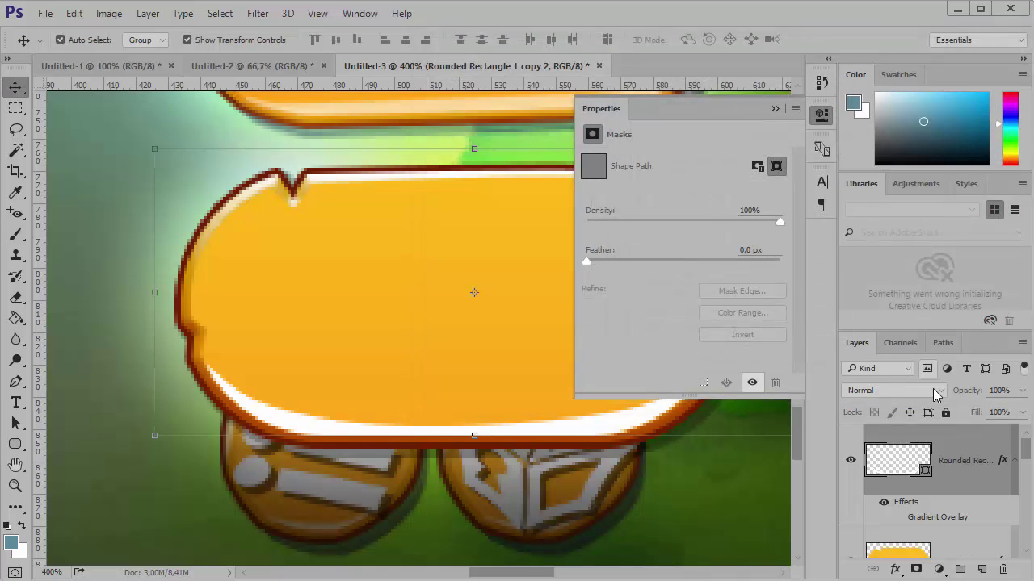
Extend the subtracted triangle in the highlight's path outward so it cuts the white strip away at the button's lower-right notch
key("z")
left_click(452, 406, "alt")
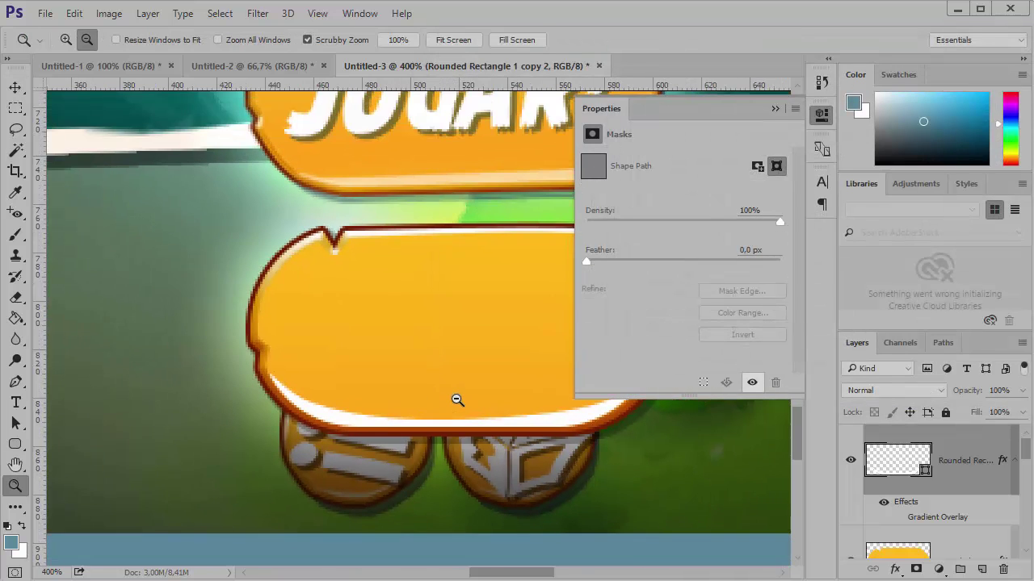
left_click_drag(452, 406, 393, 434)
left_click(496, 434)
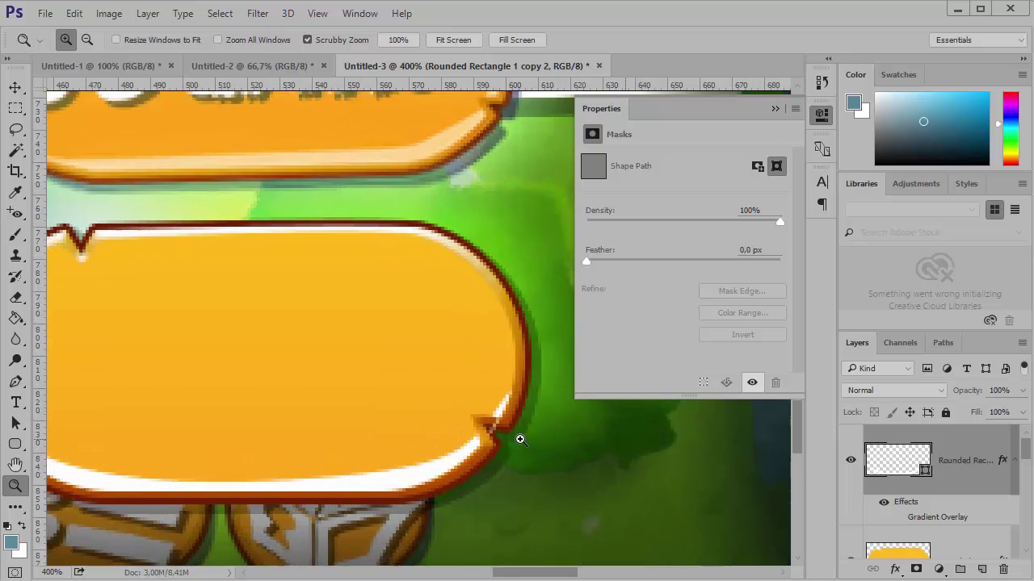
left_click(519, 439)
left_click(15, 87)
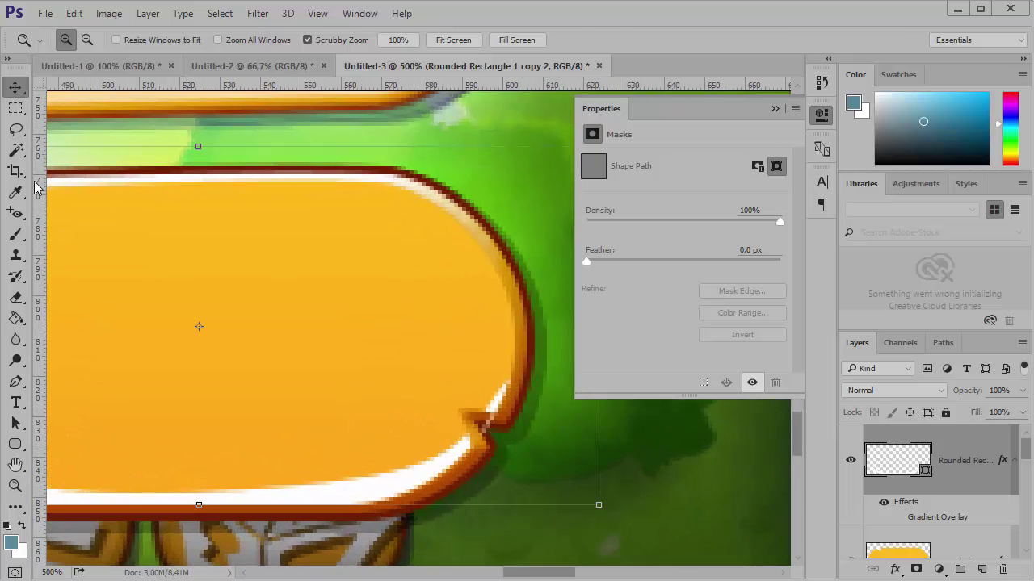
left_click(15, 422)
right_click(16, 422)
left_click(70, 443)
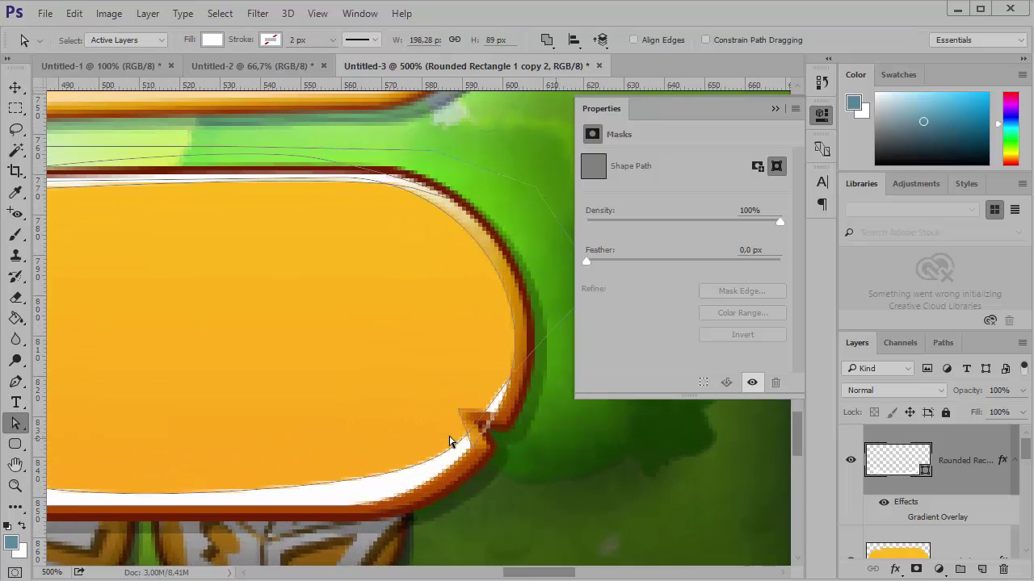
left_click(496, 414)
left_click_drag(496, 434, 474, 457)
Set the highlight layer's opacity to 39%
left_click(17, 90)
key("z")
scroll(450, 434, "down", 3)
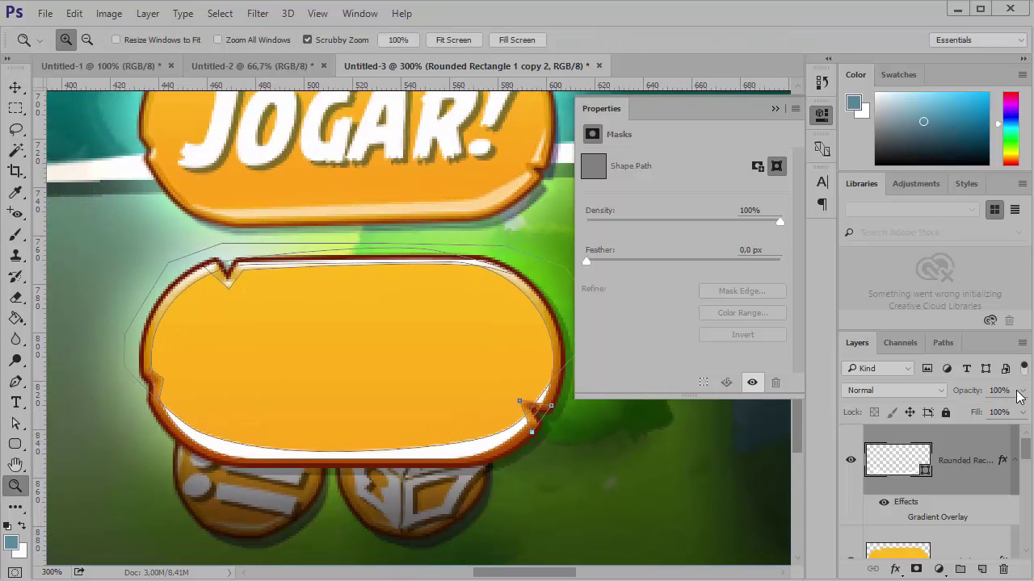
left_click(1022, 390)
left_click_drag(1017, 407, 970, 411)
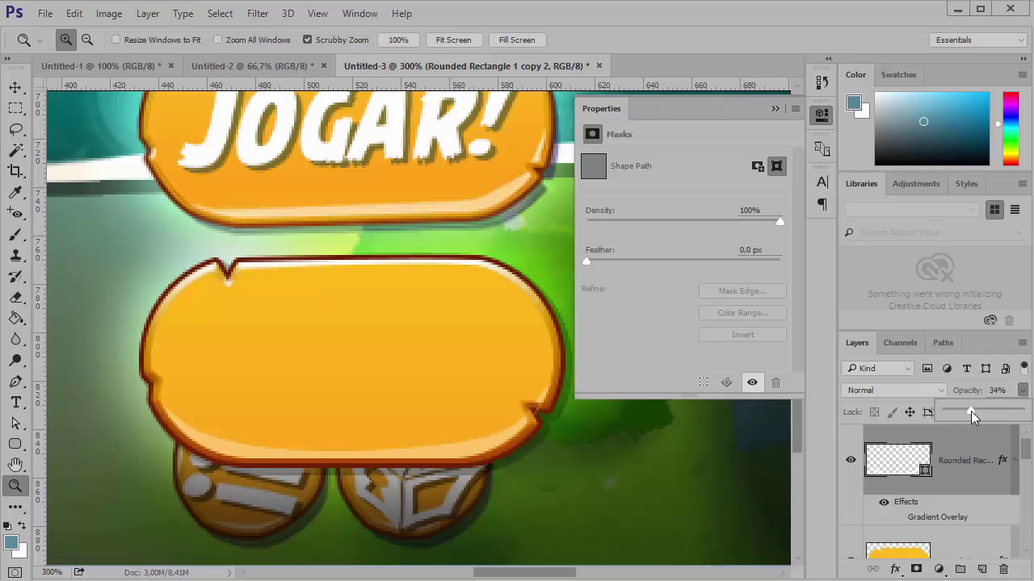
left_click(15, 86)
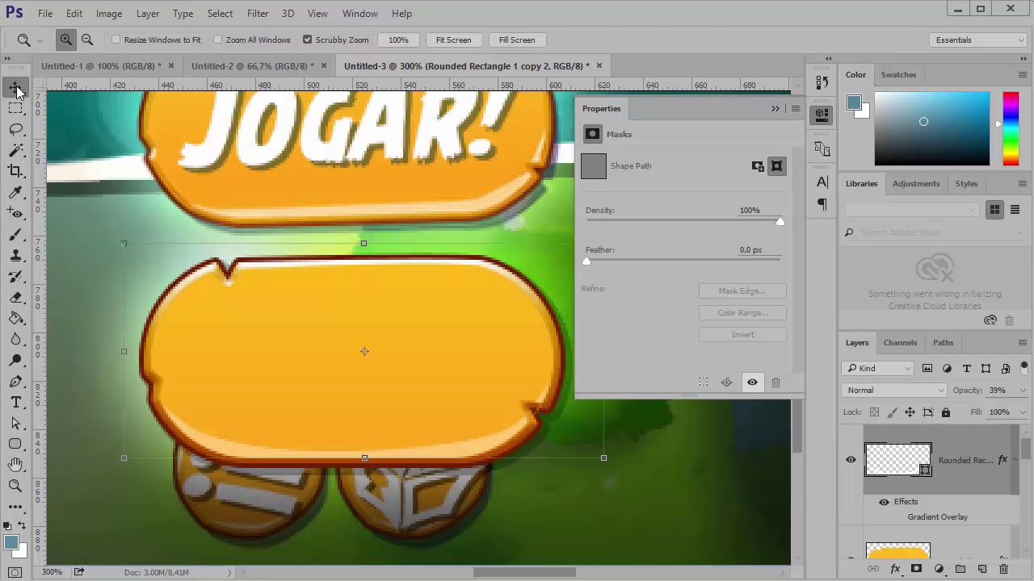
Compare the recreated button with the original JOGAR! button at 200% and 100% zoom
key("z")
left_click(323, 442, "alt")
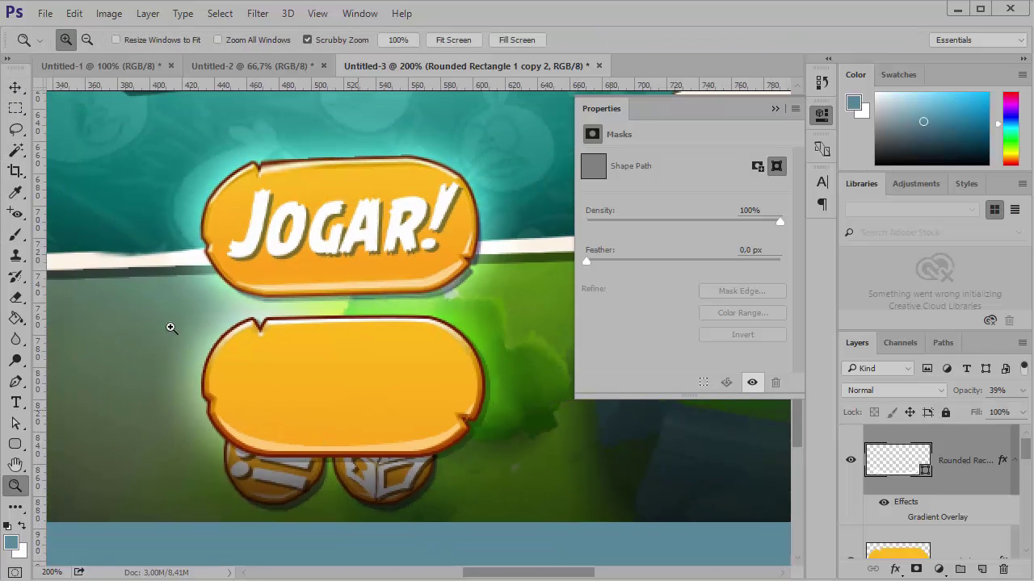
key("v")
left_click(113, 322)
key("z")
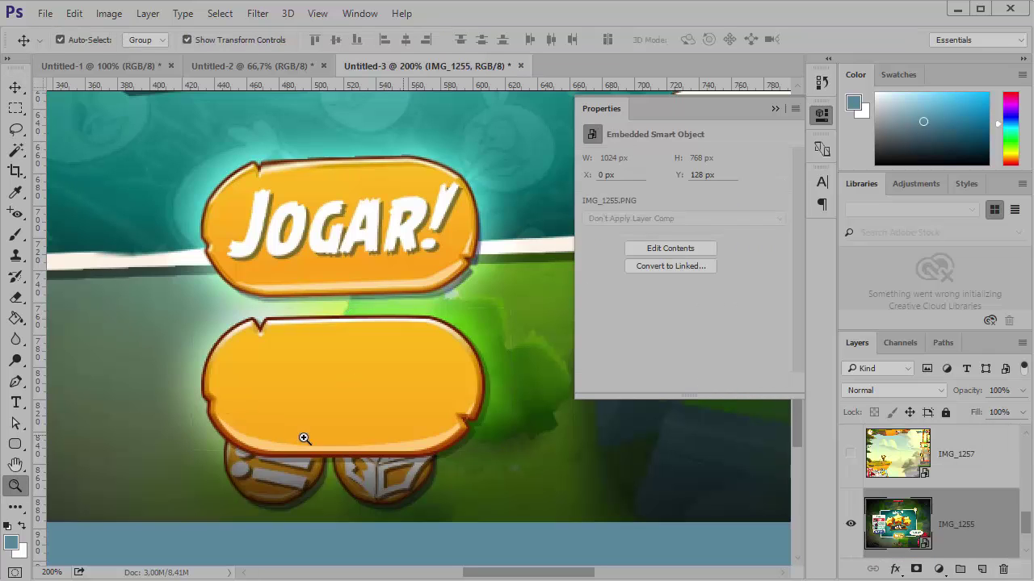
left_click(309, 439, "alt")
key("v")
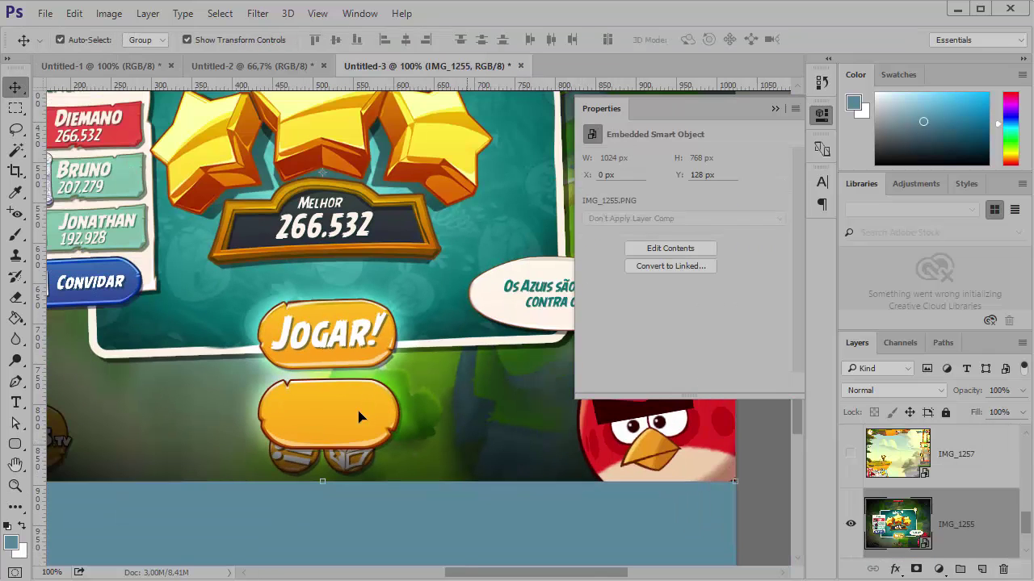
Select all layers of the recreated button and move it down onto the plain blue area below the game screenshot
left_click(362, 413)
left_click_drag(208, 392, 464, 402)
left_click(946, 413)
left_click_drag(382, 338, 332, 508)
Add the white text "Jogar!" in the AngryBirds Regular font as a new type layer above the button
key("z")
scroll(336, 392, "up", 3)
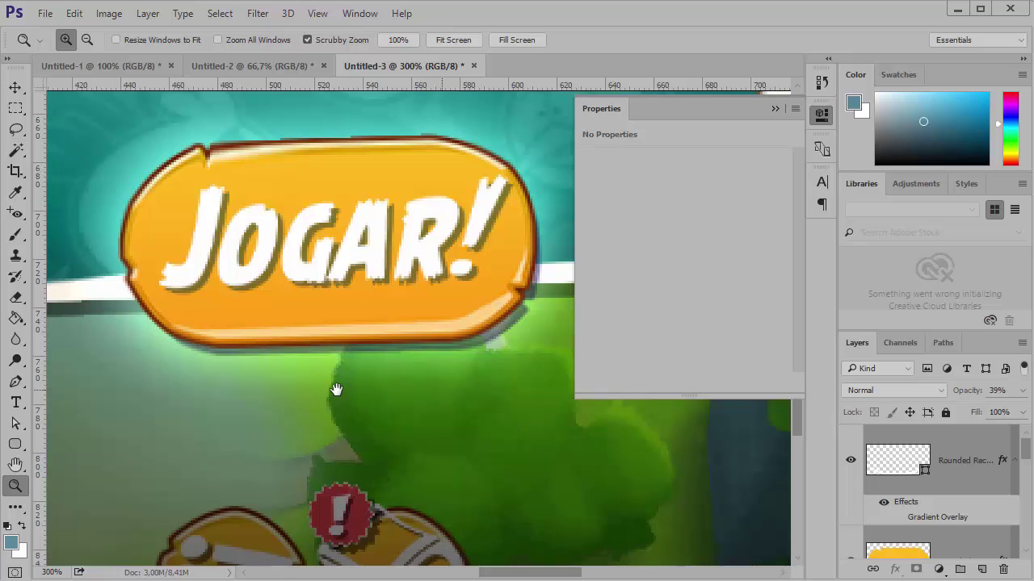
left_click(16, 403)
scroll(156, 452, "down", 10)
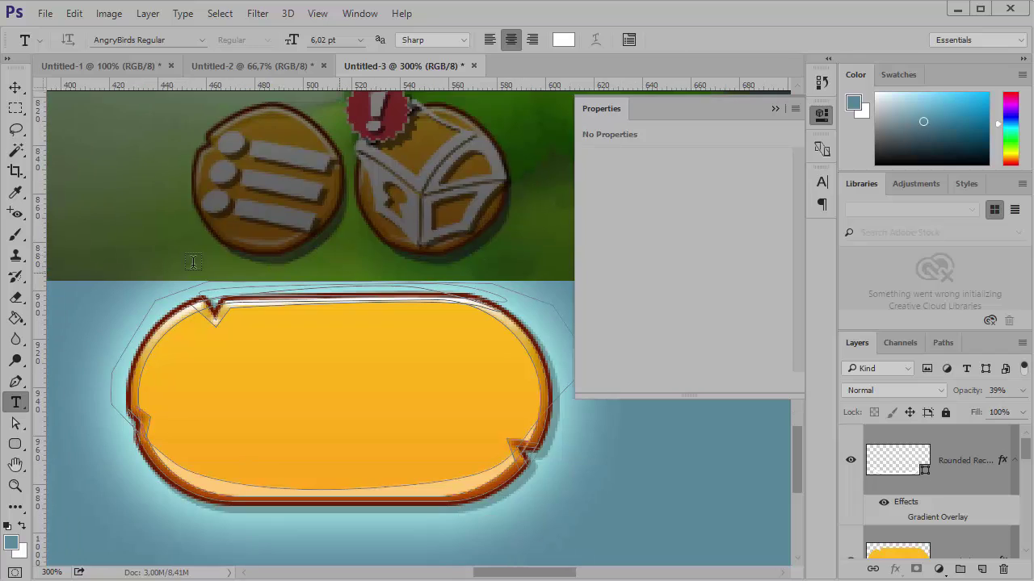
left_click(138, 186)
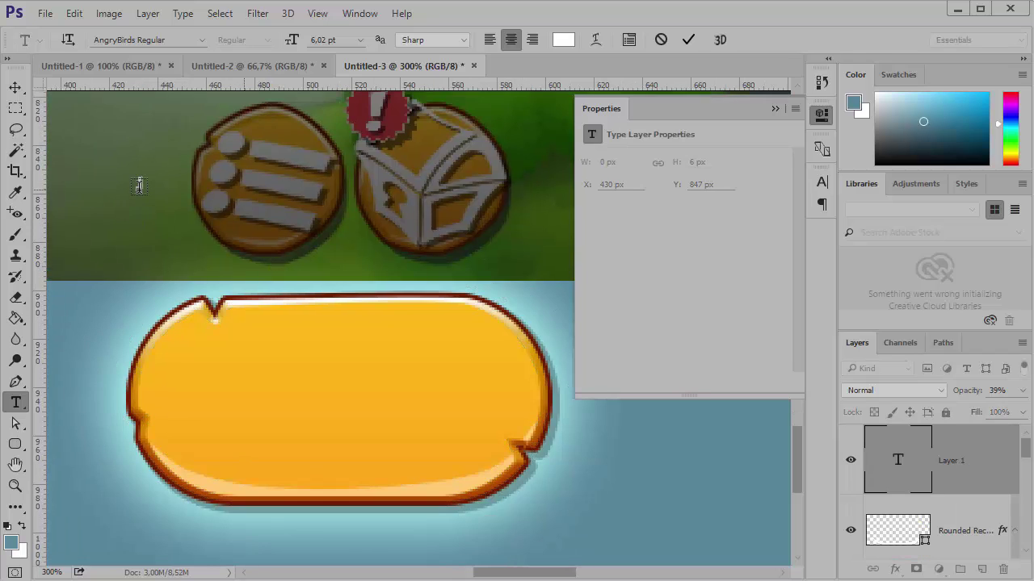
type("Jogar!")
left_click(15, 87)
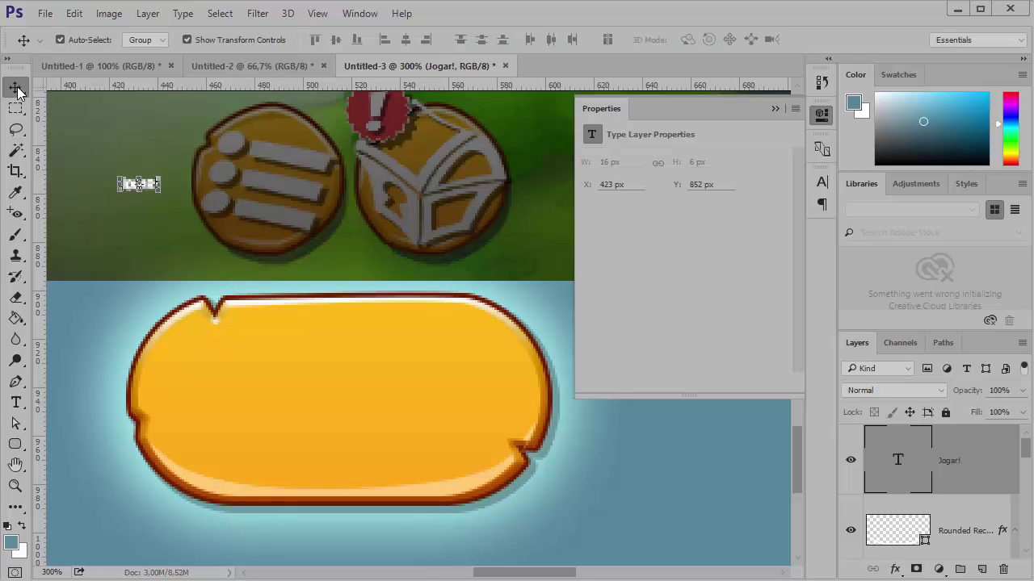
Scale the Jogar! text proportionally to about 853% and position it in the middle of the recreated button
left_click(155, 196)
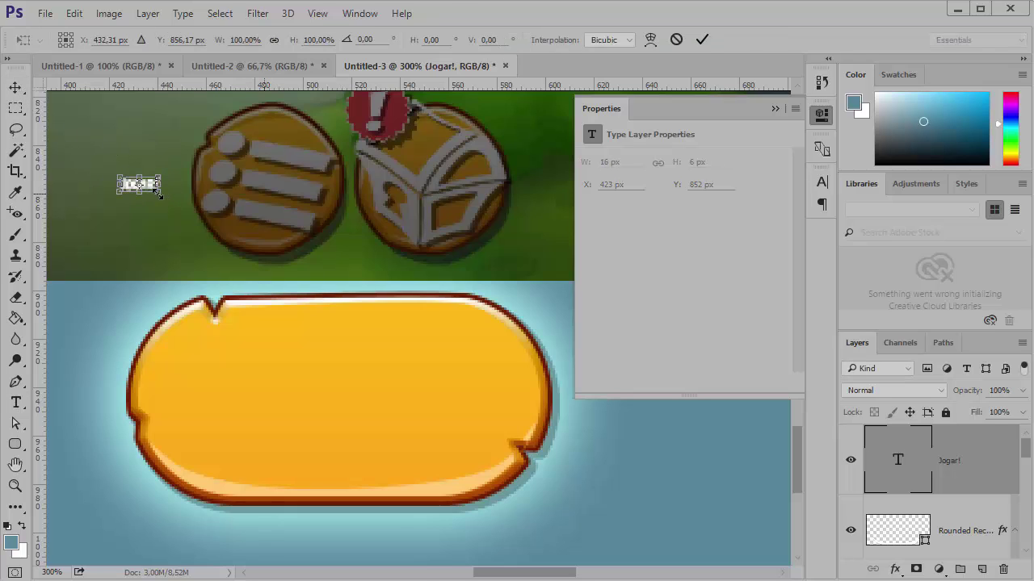
left_click_drag(158, 193, 368, 291)
left_click_drag(280, 229, 328, 393)
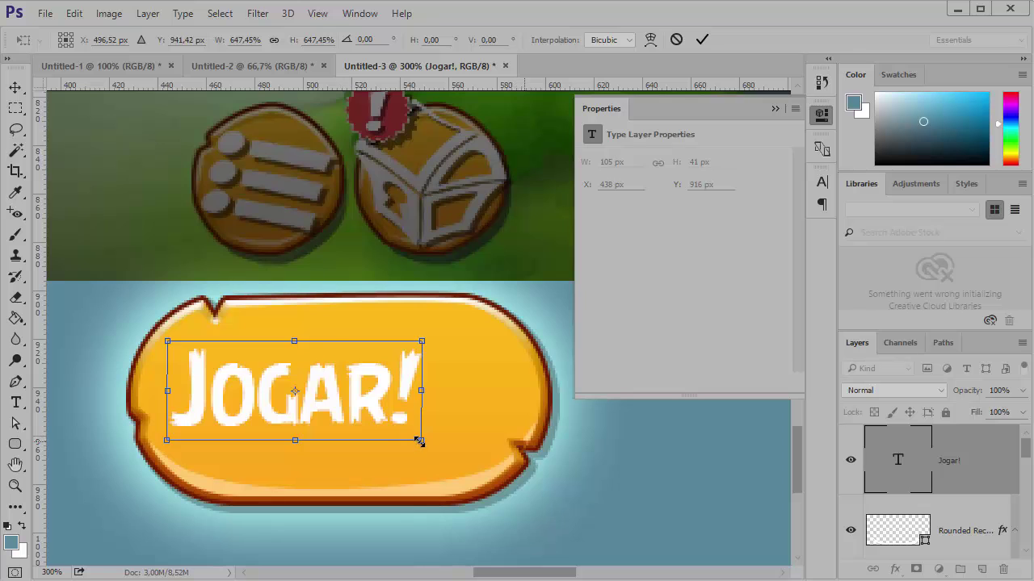
left_click_drag(421, 440, 439, 411)
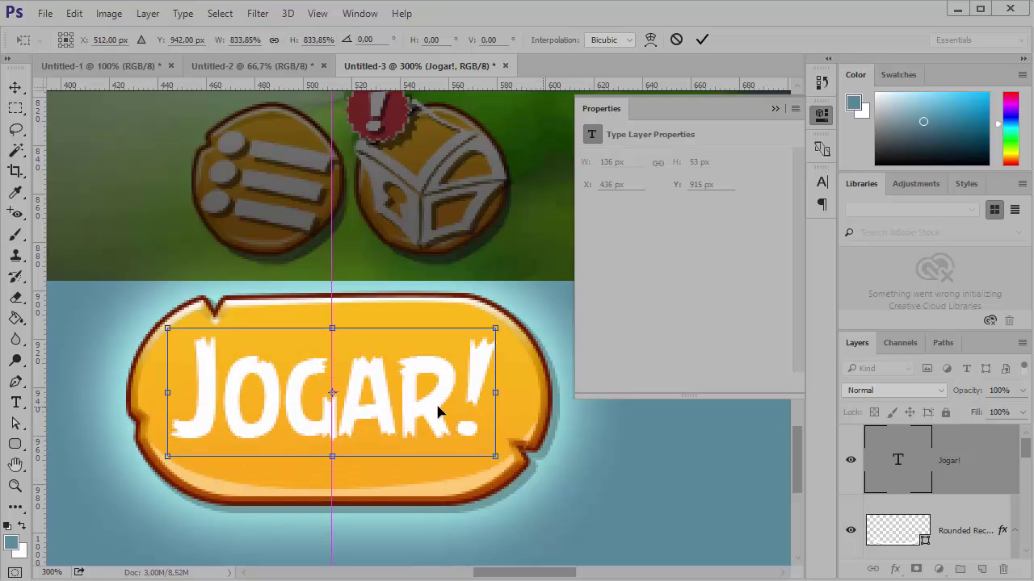
left_click_drag(501, 466, 504, 460)
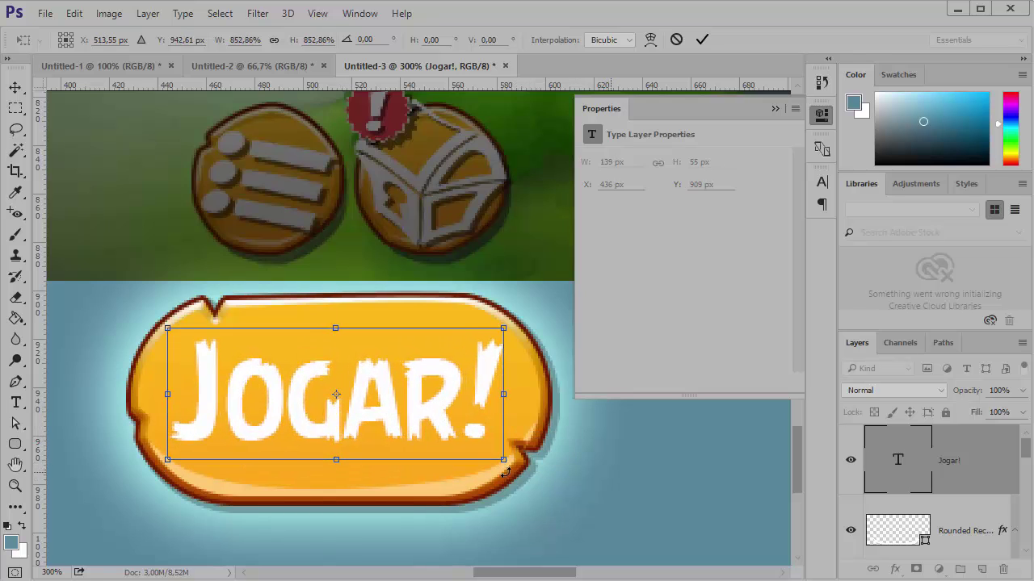
key("Return")
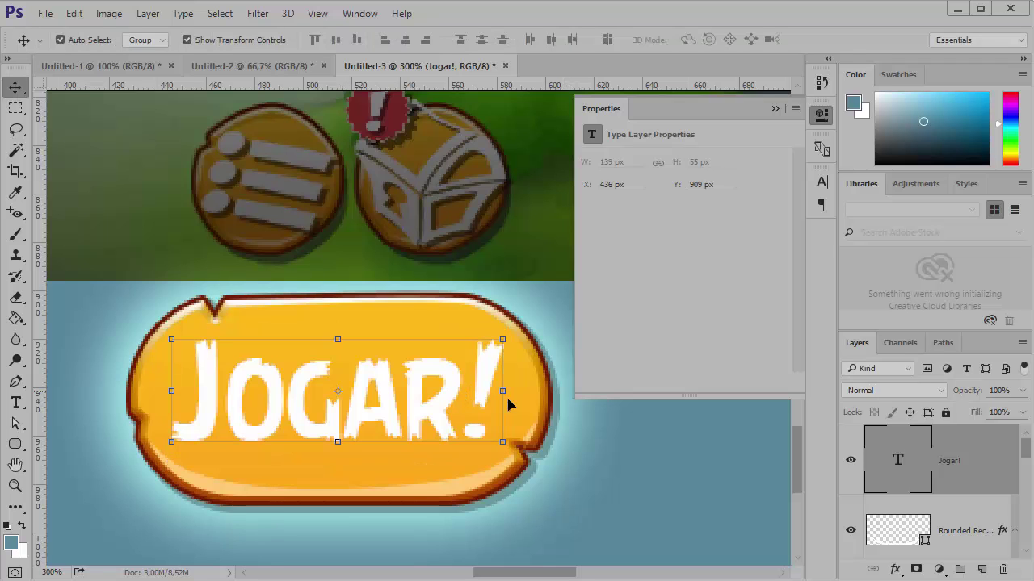
Add a drop shadow to the Jogar! text layer, reset its settings to default and set its blend mode to Normal
key("h")
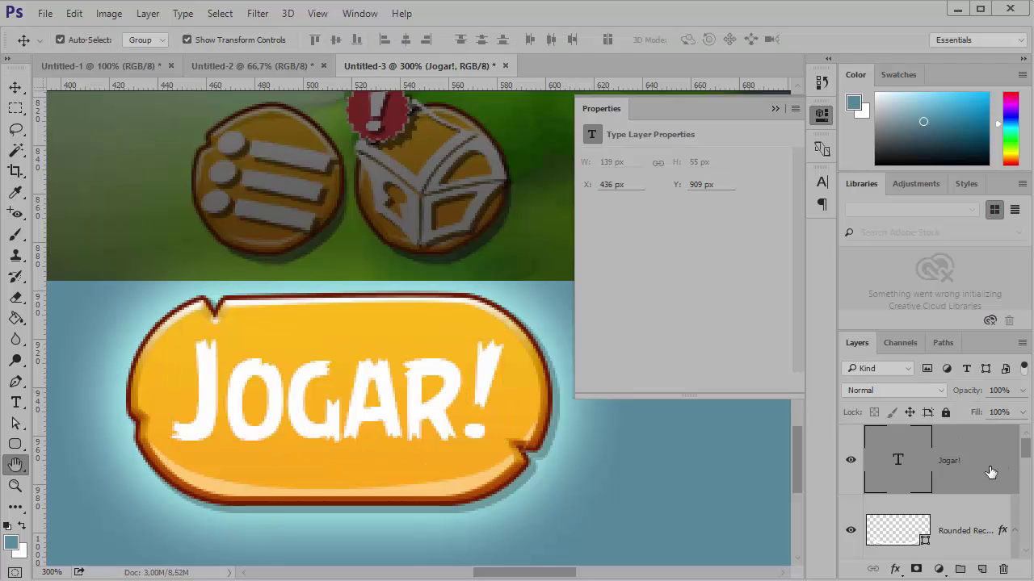
double_click(981, 460)
scroll(611, 282, "down", 1)
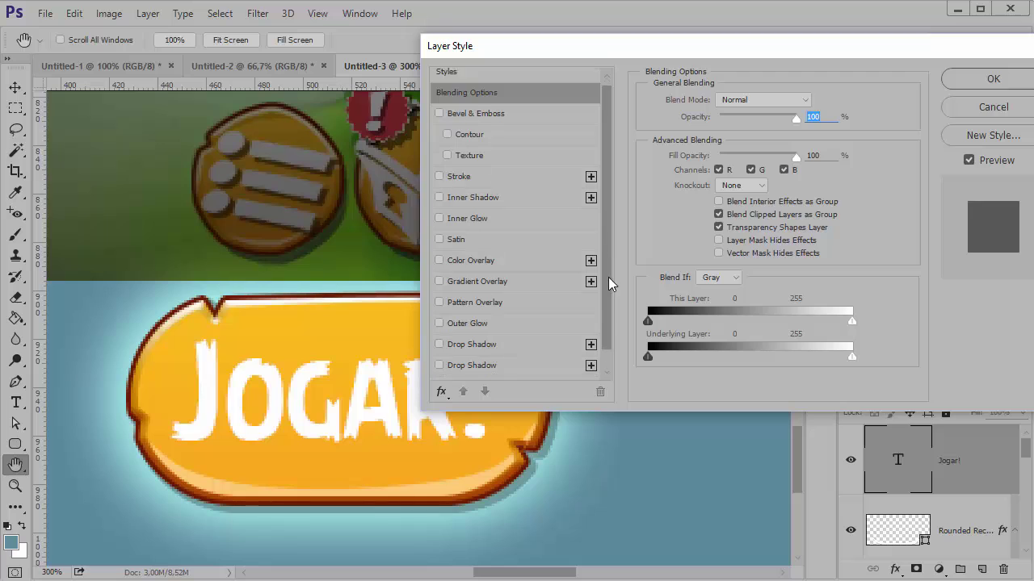
left_click(492, 354)
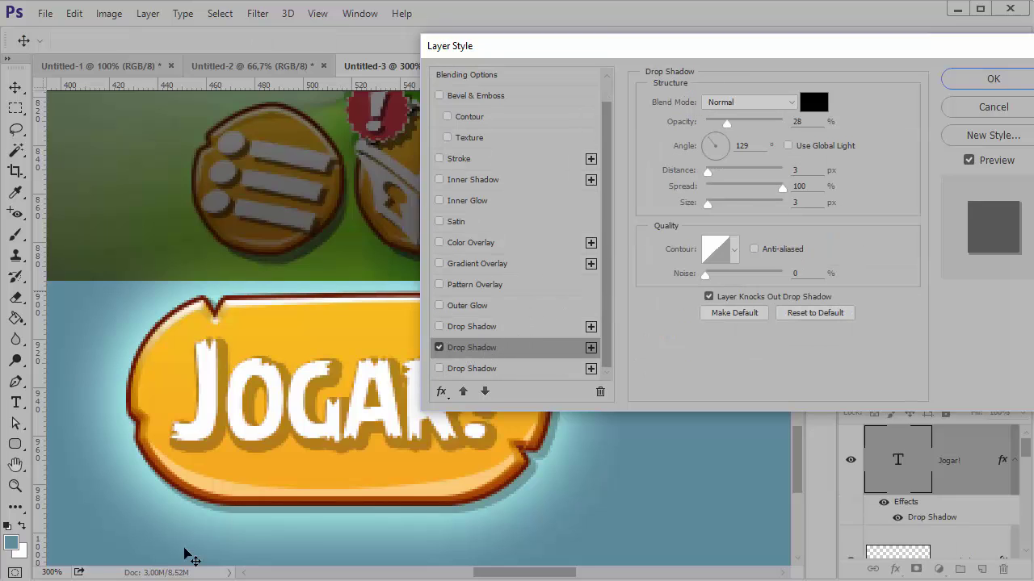
left_click(815, 315)
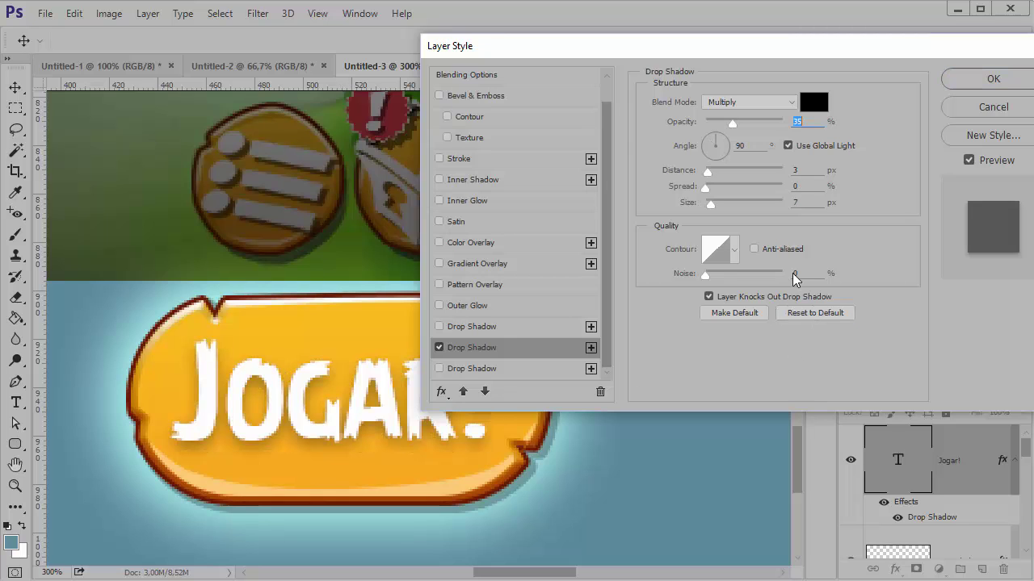
left_click(760, 98)
left_click(748, 115)
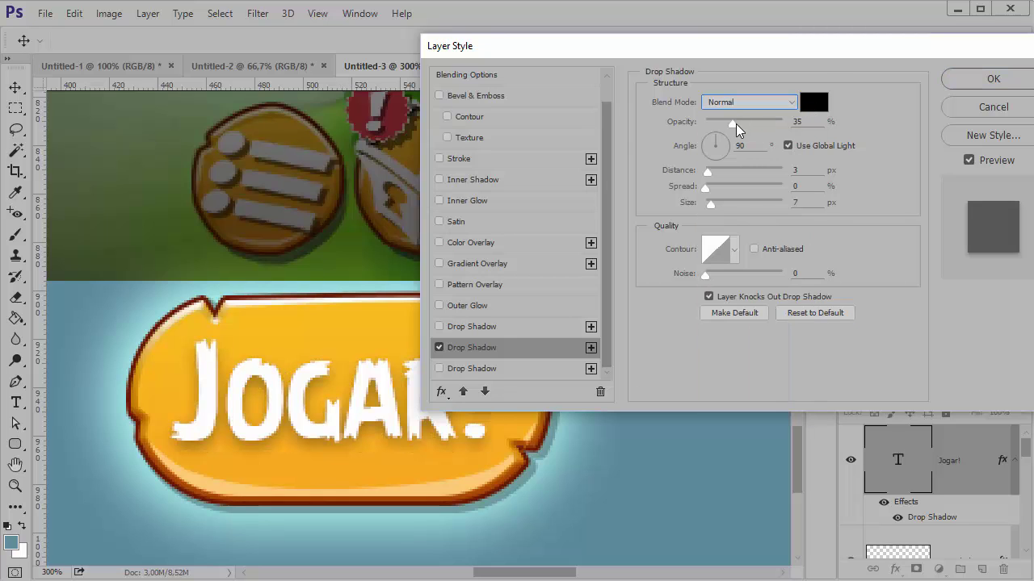
Set the text's drop shadow to 55% opacity, 100% spread, 2 px size and 5 px distance
left_click_drag(706, 186, 800, 194)
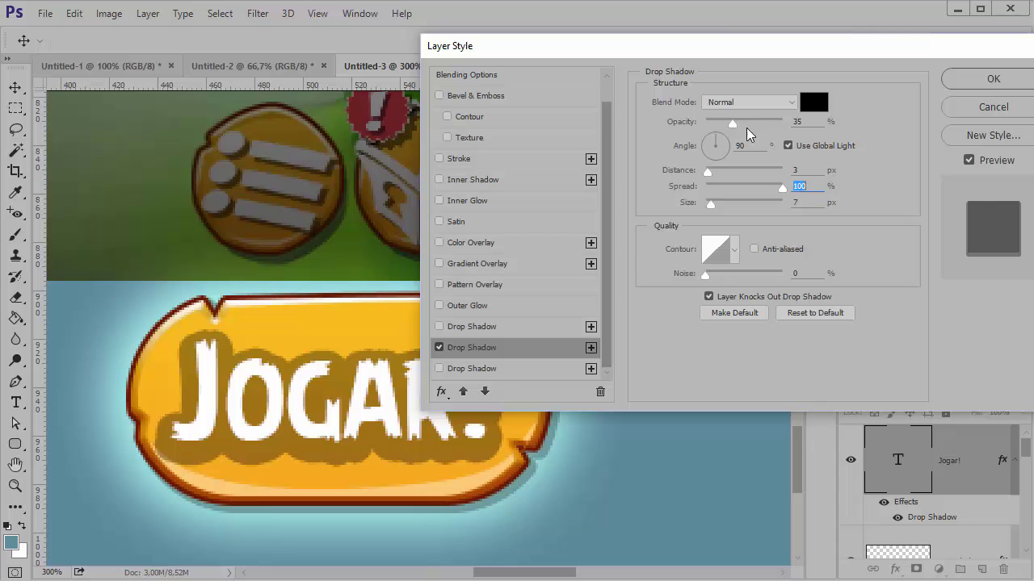
left_click_drag(733, 124, 751, 125)
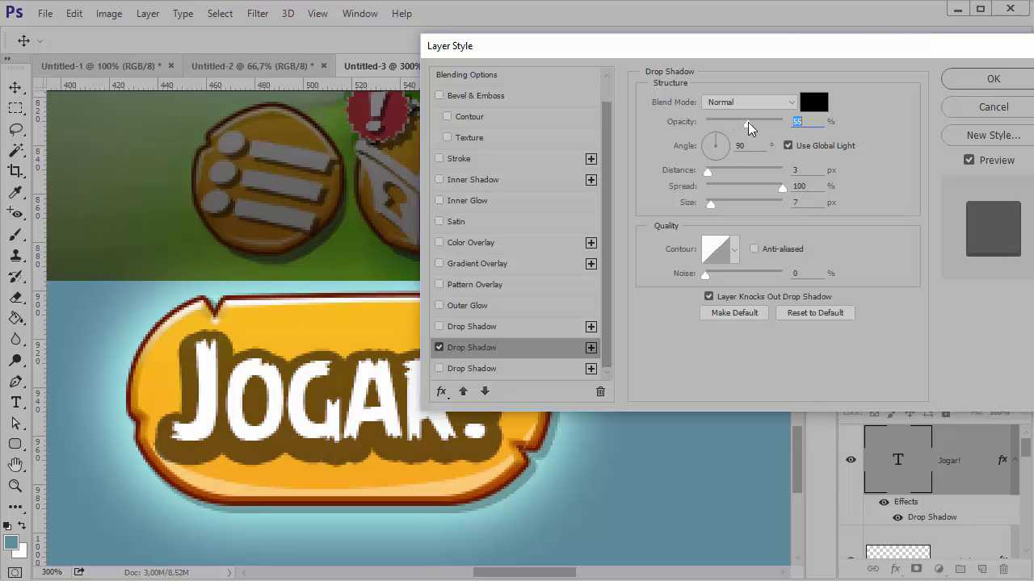
left_click_drag(714, 207, 710, 178)
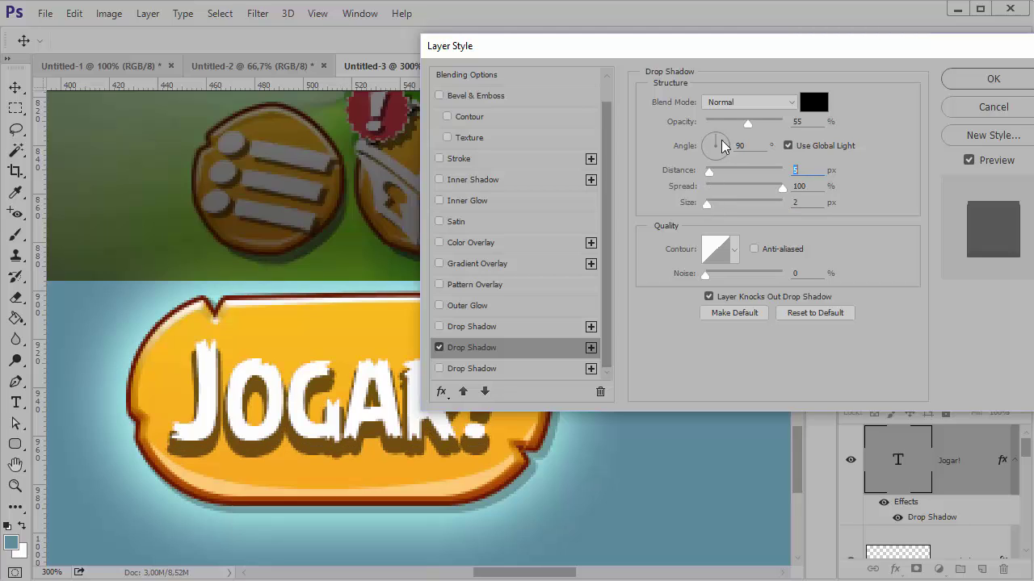
Turn off global light for the text's shadow, set its angle to 135° and distance to 3 px, and apply the style
left_click(788, 146)
left_click_drag(710, 146, 708, 143)
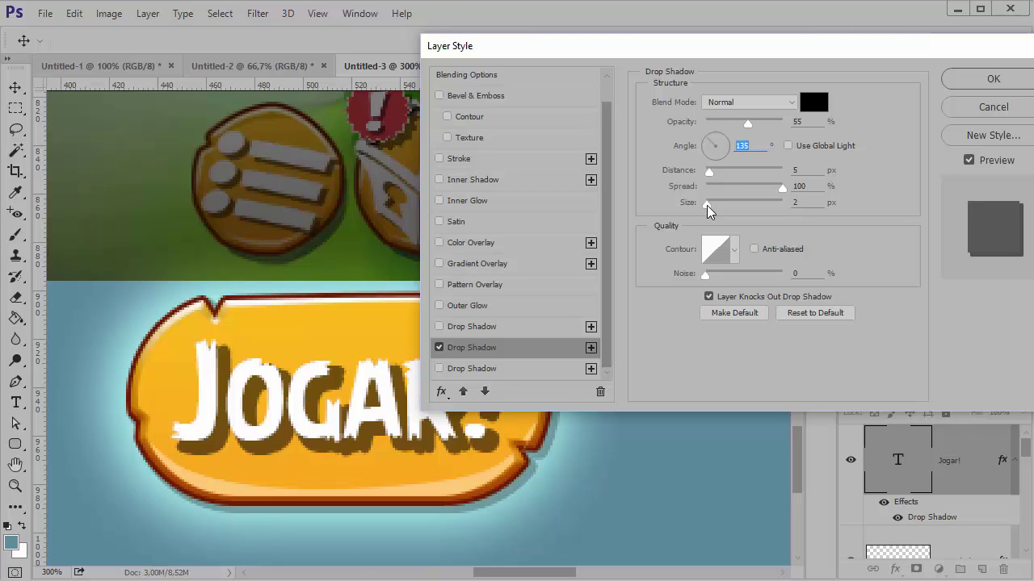
left_click_drag(708, 171, 708, 204)
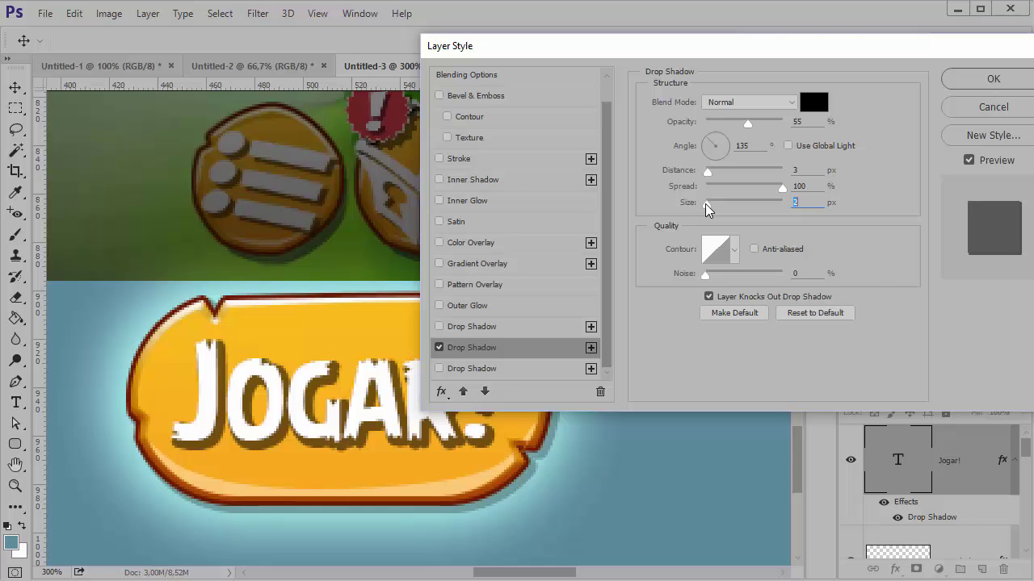
left_click(977, 83)
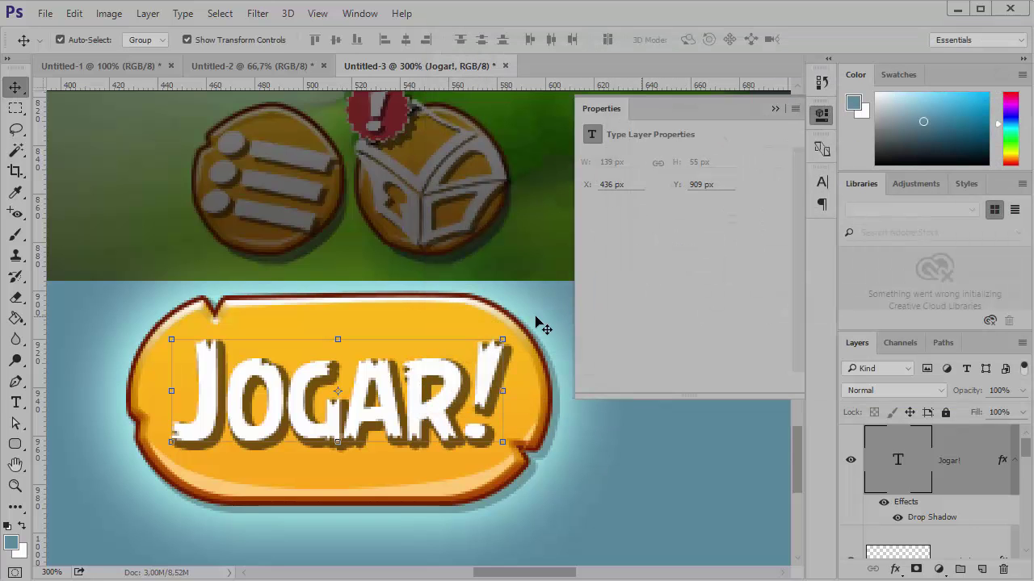
Compare the lettering of the recreated button with the original JOGAR! button at 100% and 200% zoom
key("z")
left_click(399, 378, "alt")
left_click(444, 436, "alt")
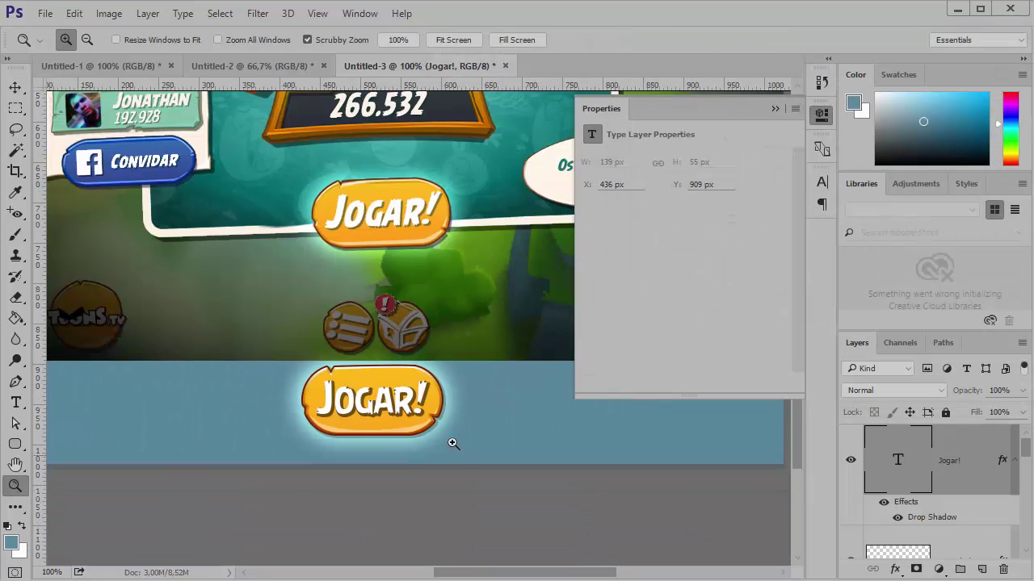
key("v")
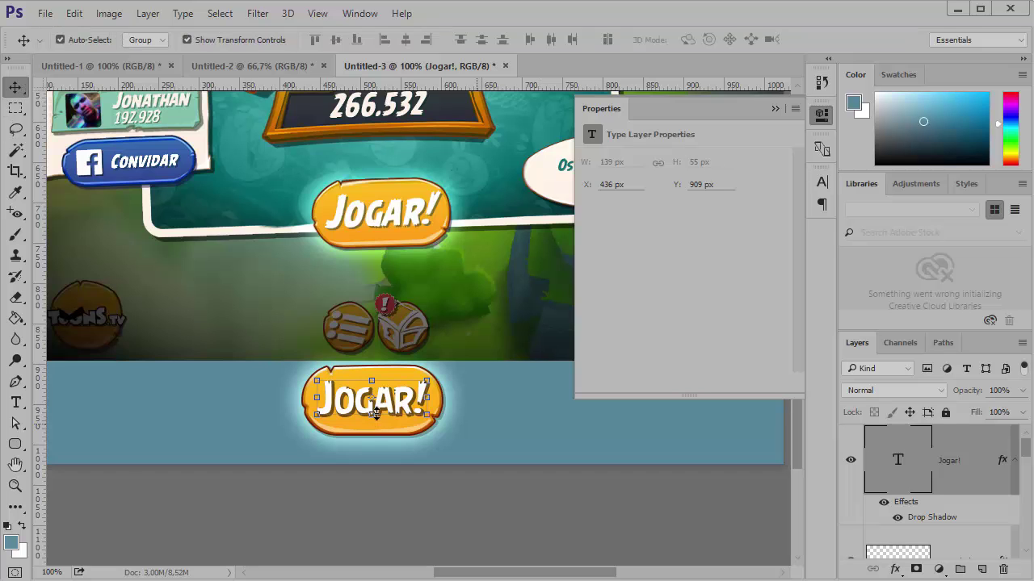
key("z")
left_click(381, 356)
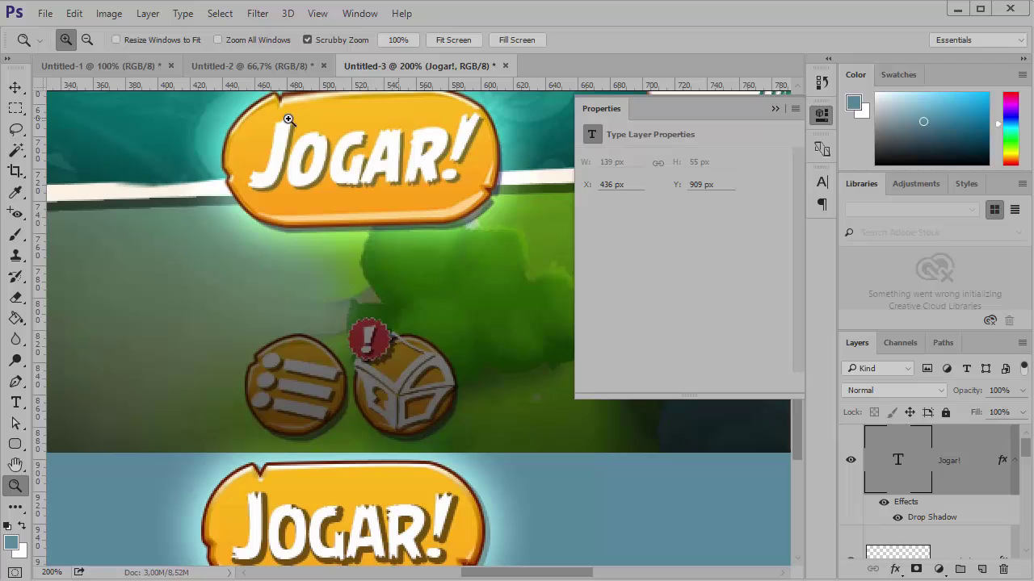
left_click_drag(423, 347, 441, 227)
Slant the Jogar! text to the right by a horizontal skew of about -11.9° and recentre it on the button
left_click(16, 88)
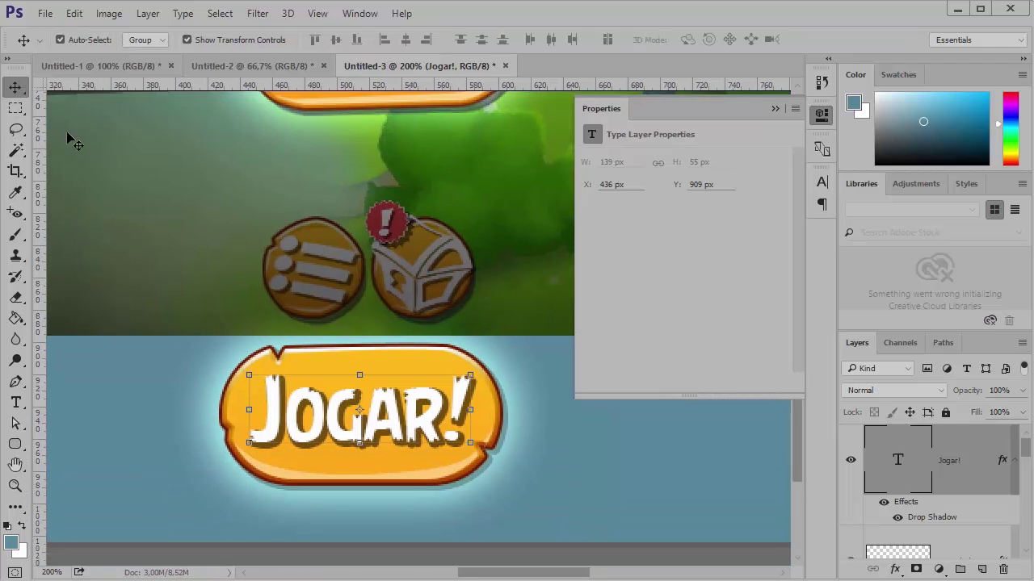
left_click(360, 378)
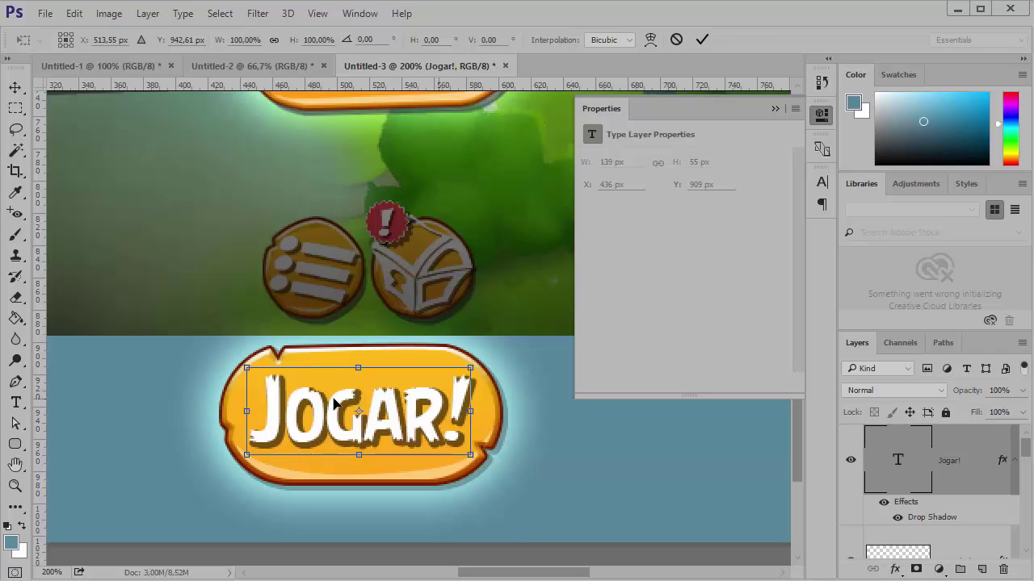
left_click_drag(334, 404, 339, 415)
left_click_drag(358, 372, 377, 371)
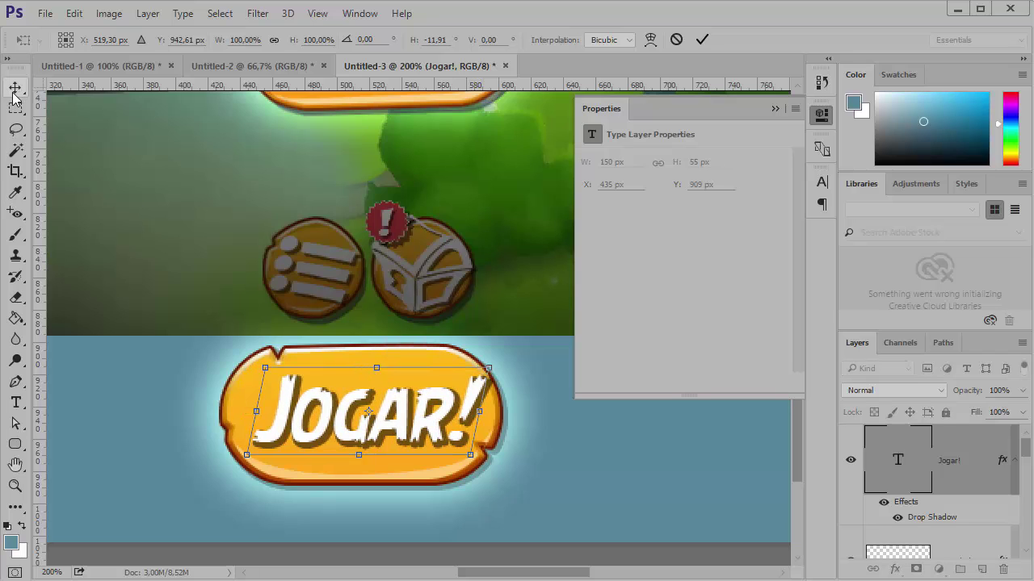
key("Return")
left_click_drag(351, 417, 342, 416)
Set the size of the Jogar! text's drop shadow to 1 px and apply the style
key("z")
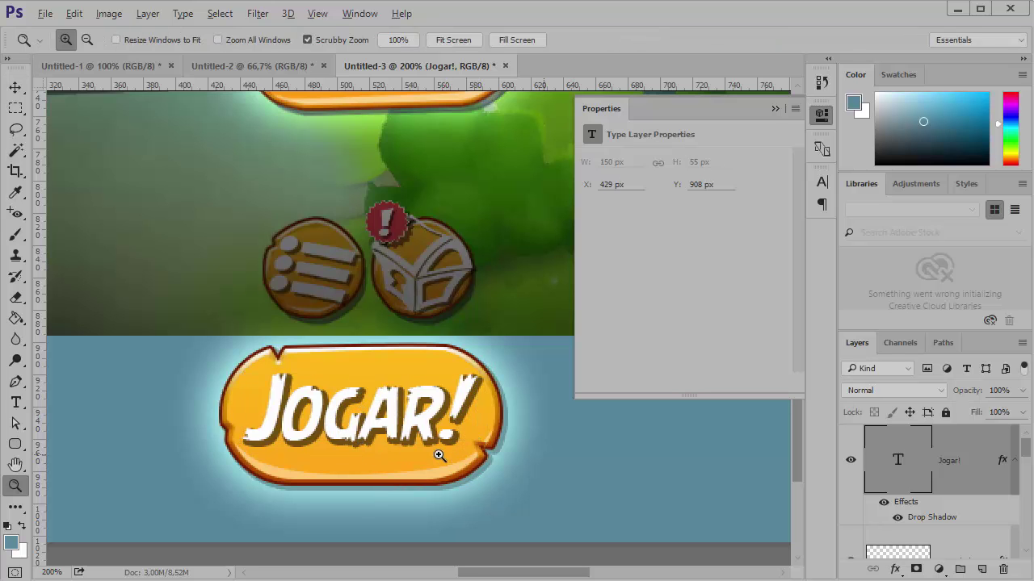
left_click(432, 454, "alt")
left_click(424, 438)
left_click_drag(410, 437, 402, 518)
key("v")
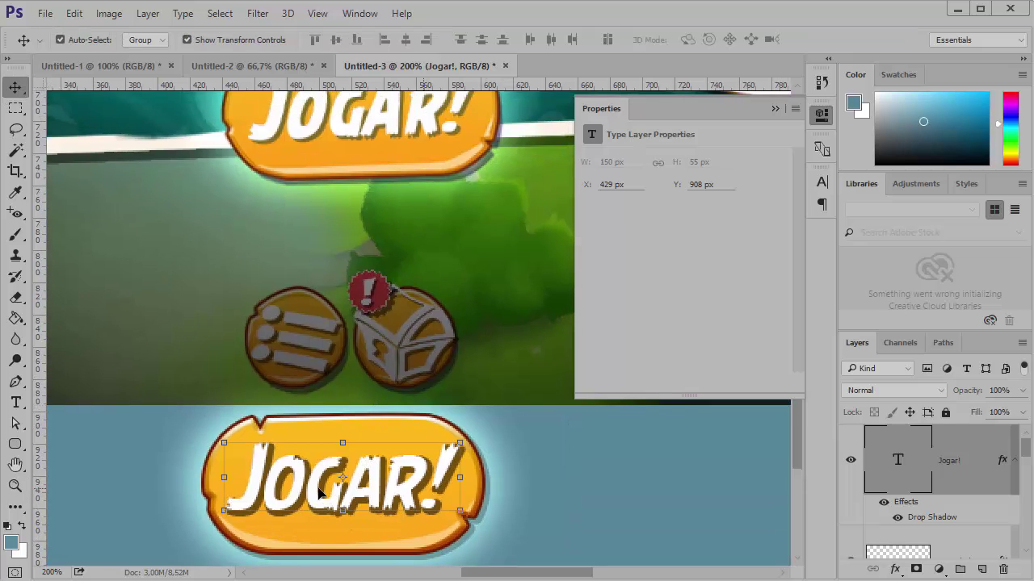
double_click(957, 450)
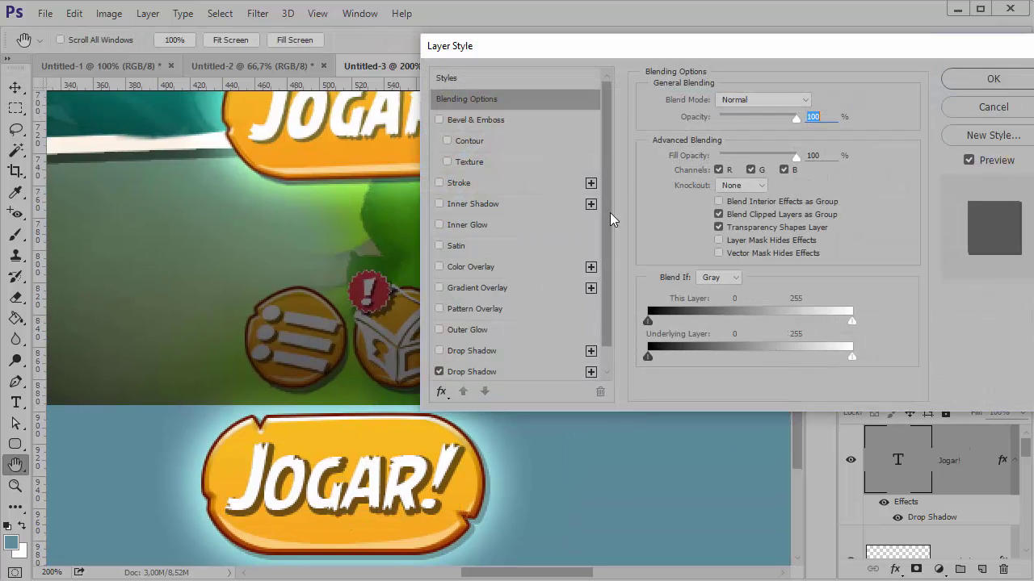
left_click(501, 371)
left_click(801, 202)
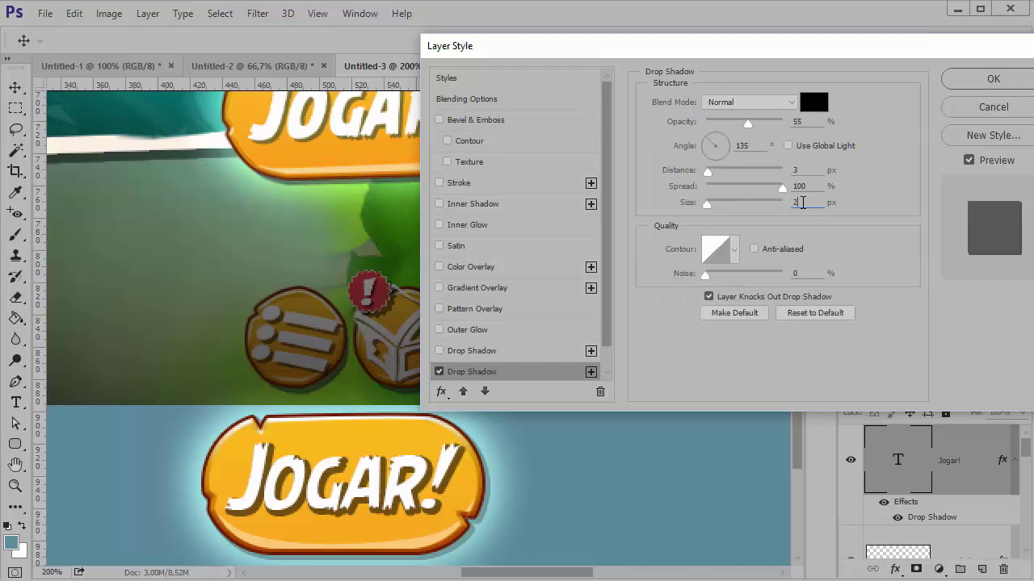
type("1")
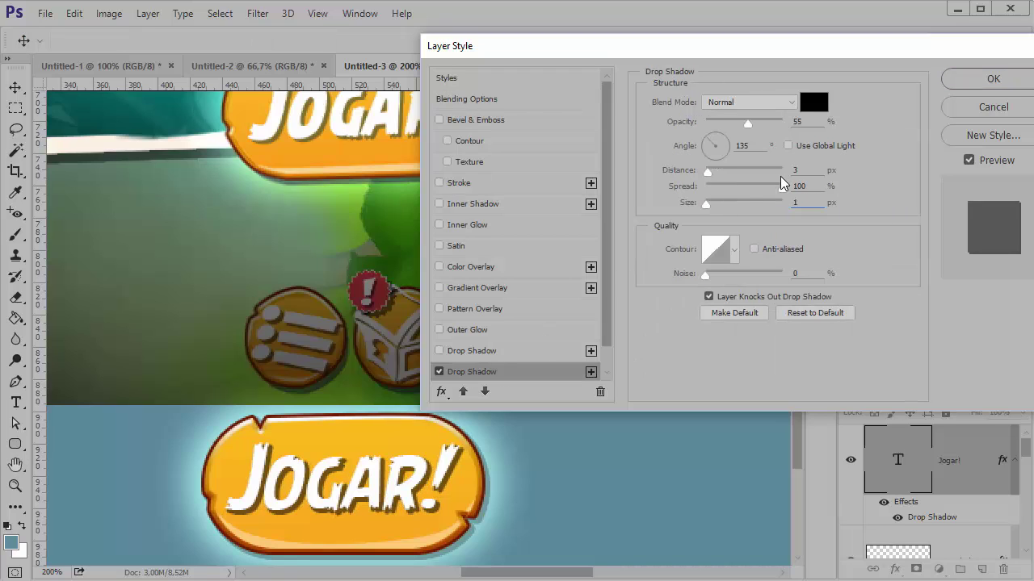
left_click(981, 79)
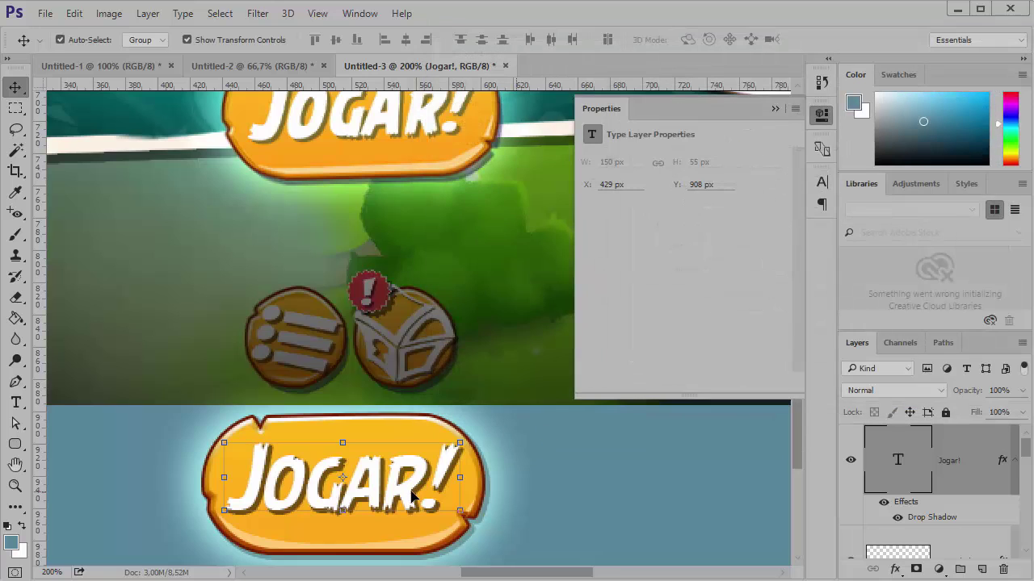
Move the IMG_1255 screenshot layer down to Y 256 px, placing its original JOGAR! button directly above the recreated one
key("z")
left_click(454, 477, "alt")
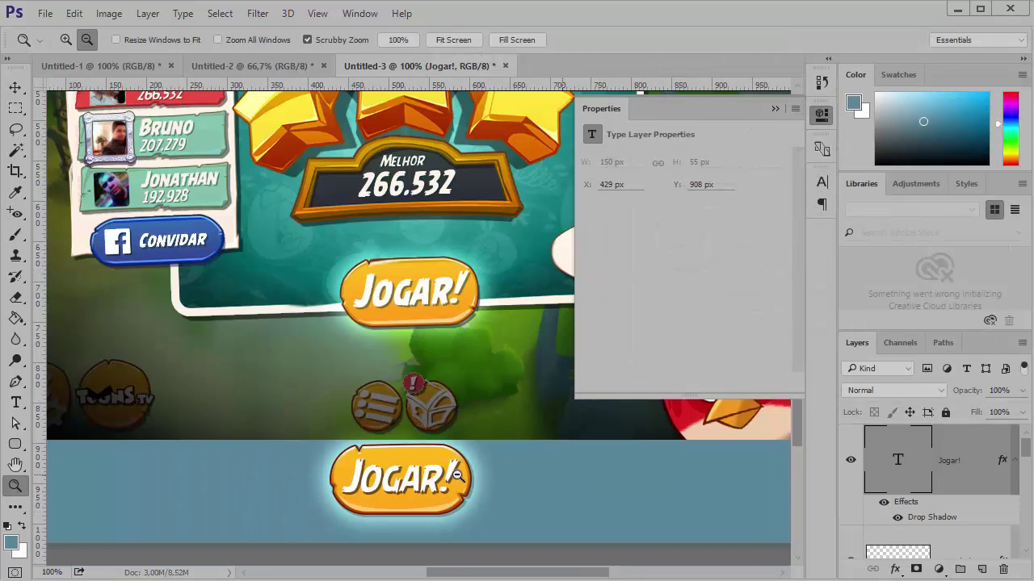
left_click(448, 475, "alt")
left_click(15, 86)
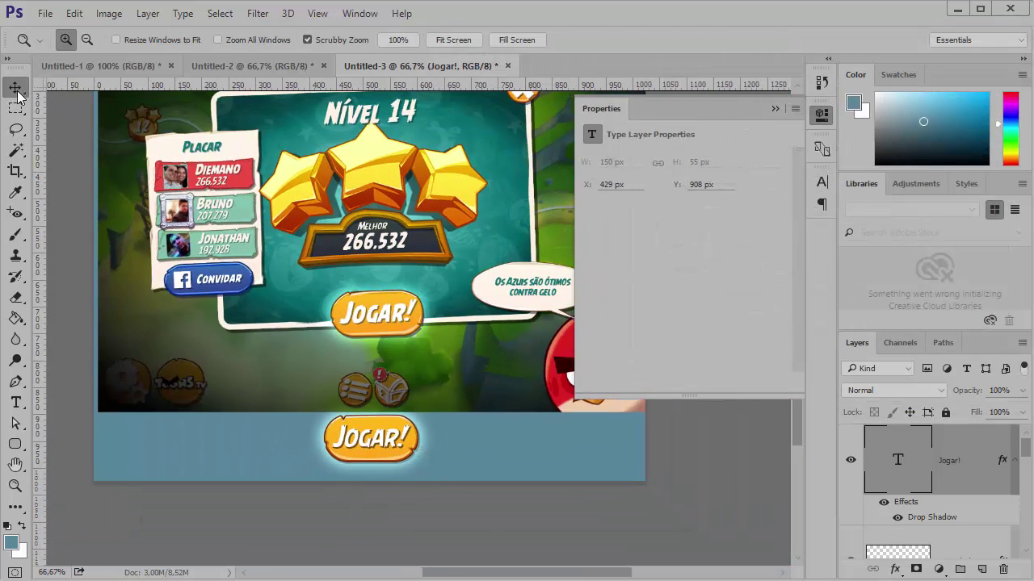
left_click(340, 320)
left_click_drag(312, 326, 305, 267)
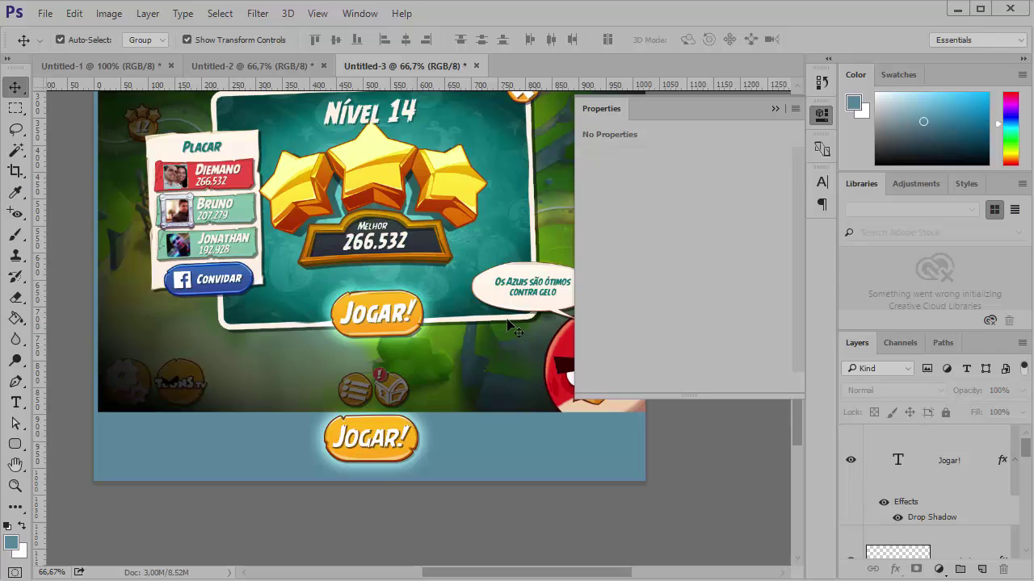
left_click_drag(1028, 460, 1019, 544)
left_click_drag(425, 341, 416, 366)
Compare the original and recreated JOGAR! buttons on the game background at 200%, 100% and 66.7% zoom
key("z")
left_click(388, 421)
left_click(393, 432)
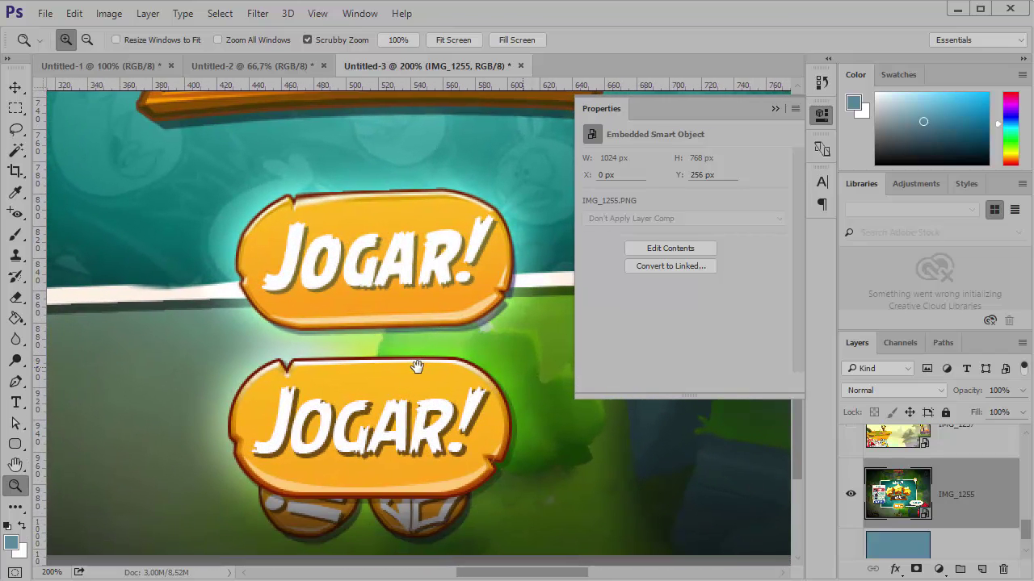
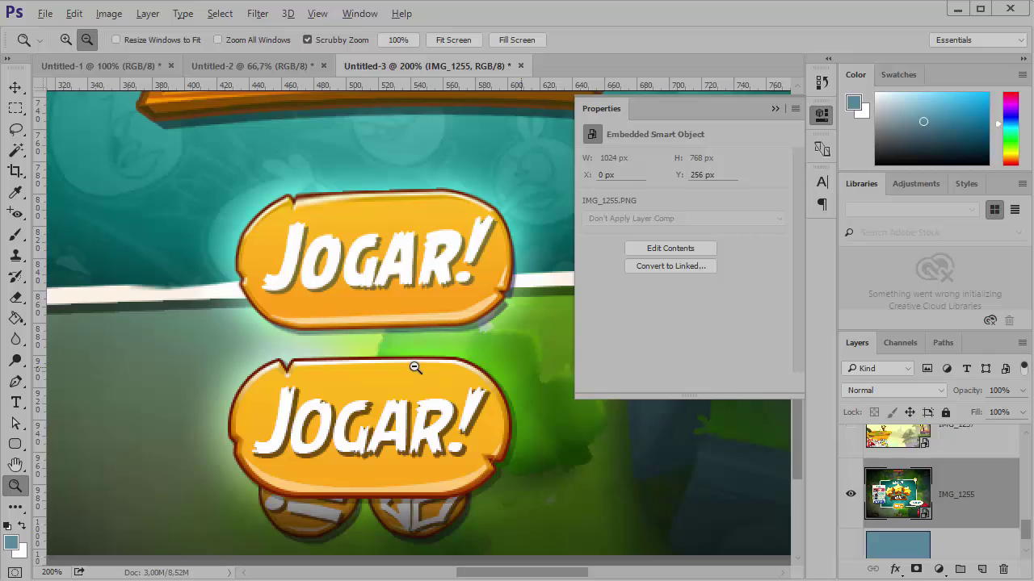
left_click(415, 367, "alt")
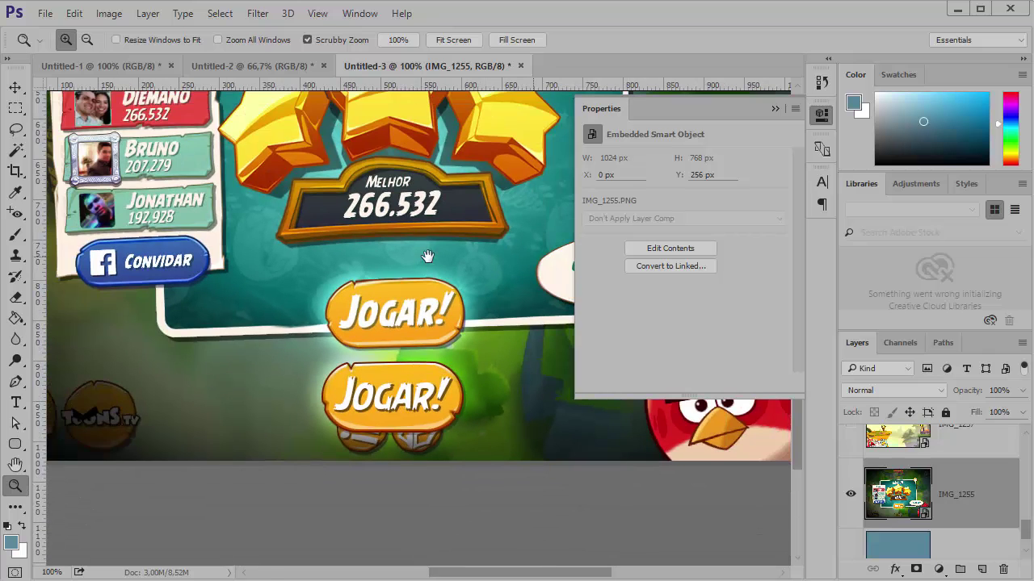
left_click_drag(426, 256, 397, 314)
left_click(415, 345, "alt")
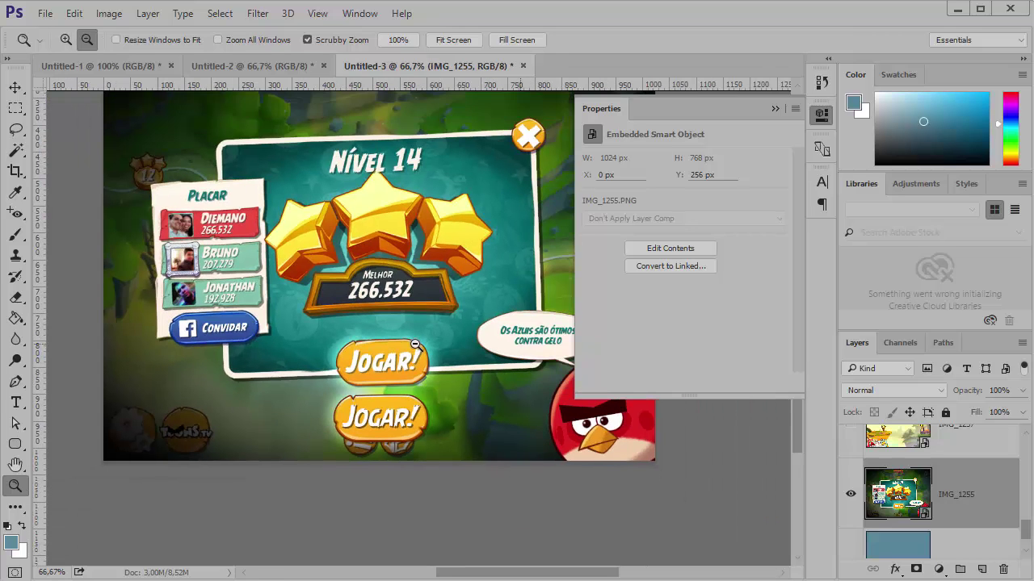
left_click_drag(424, 326, 392, 352)
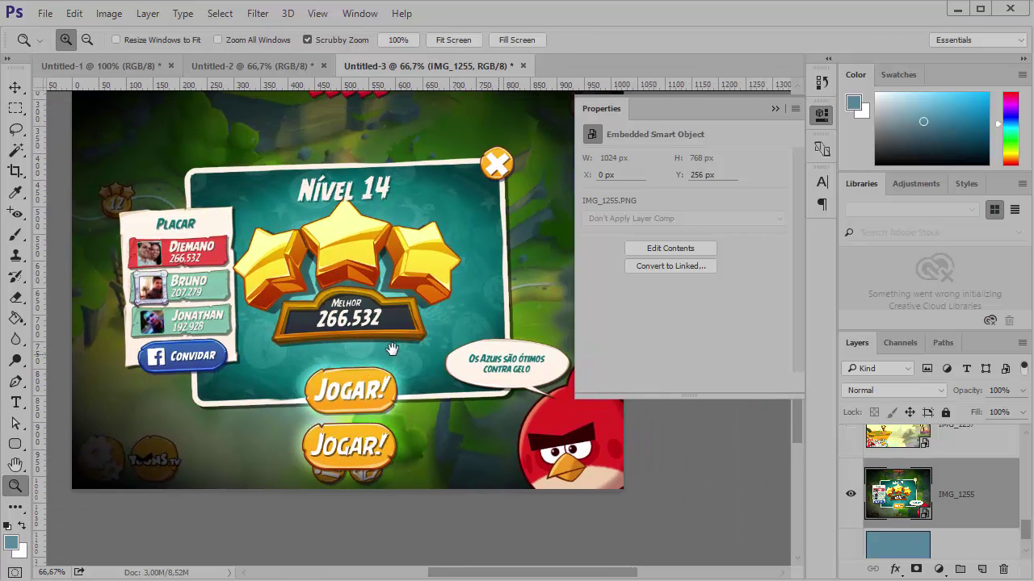
left_click_drag(390, 285, 392, 312)
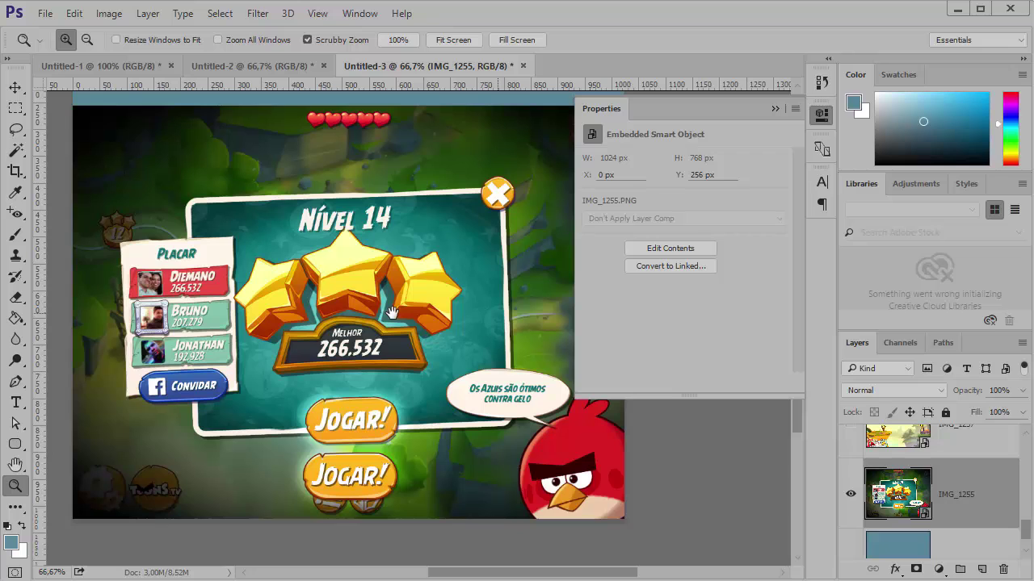
Move the IMG_1255 screenshot up to Y 28 px so the recreated button stands alone on the blue area
left_click(15, 86)
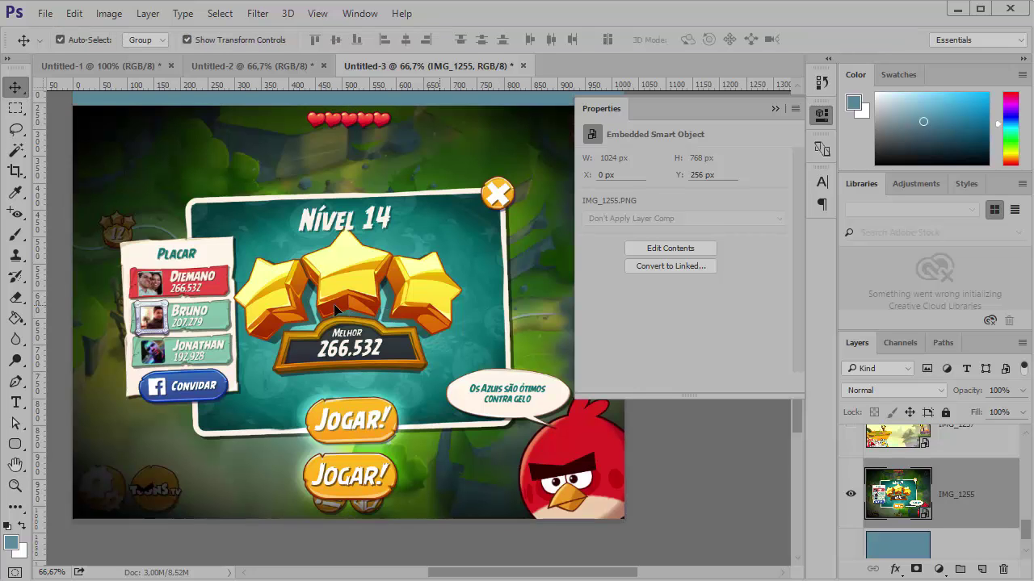
left_click_drag(422, 460, 434, 349)
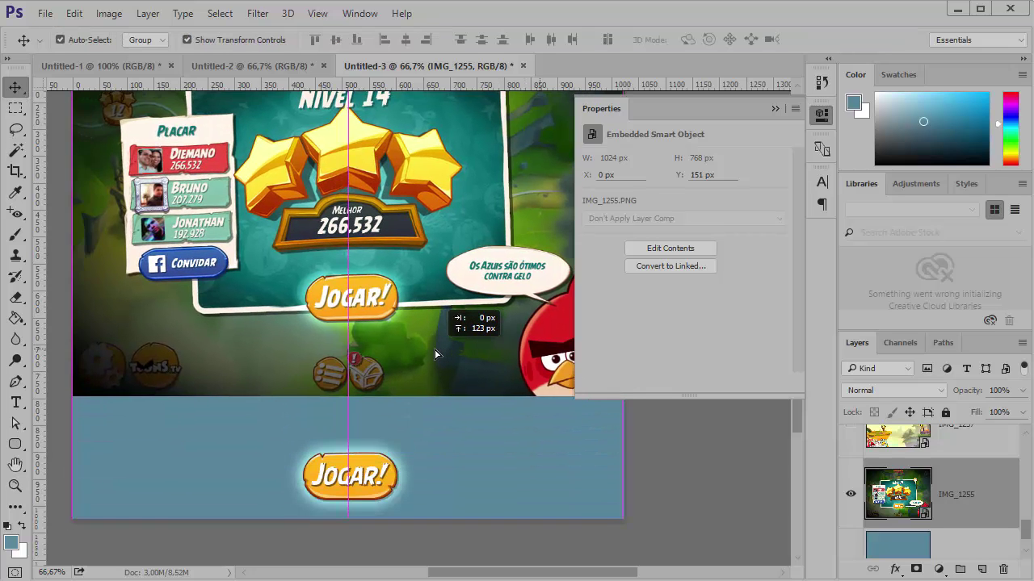
key("z")
left_click(394, 481)
left_click(336, 485)
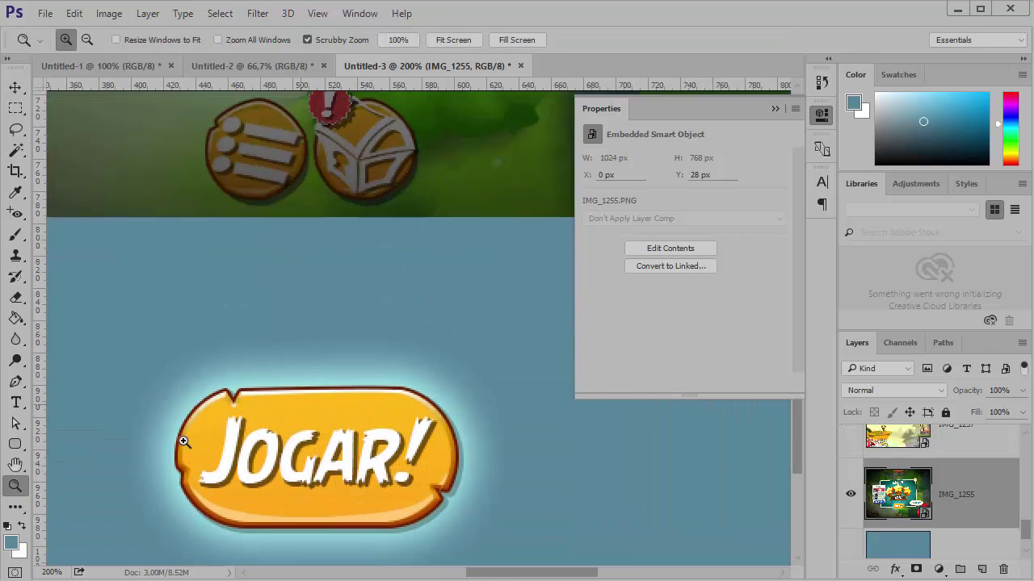
Copy the layer style of the Rounded Rectangle 1 base shape of the JOGAR! button
left_click(14, 89)
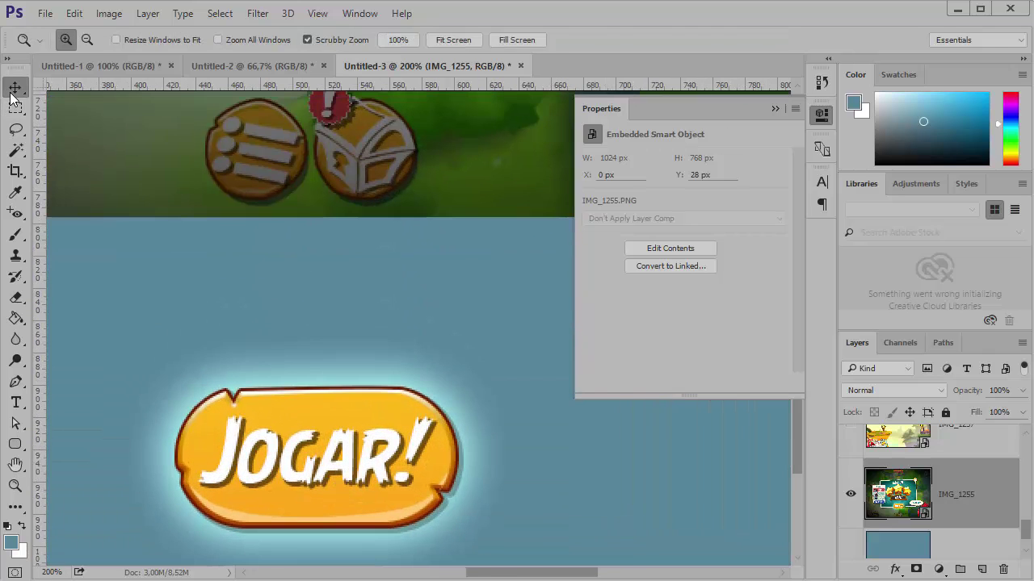
left_click(311, 402)
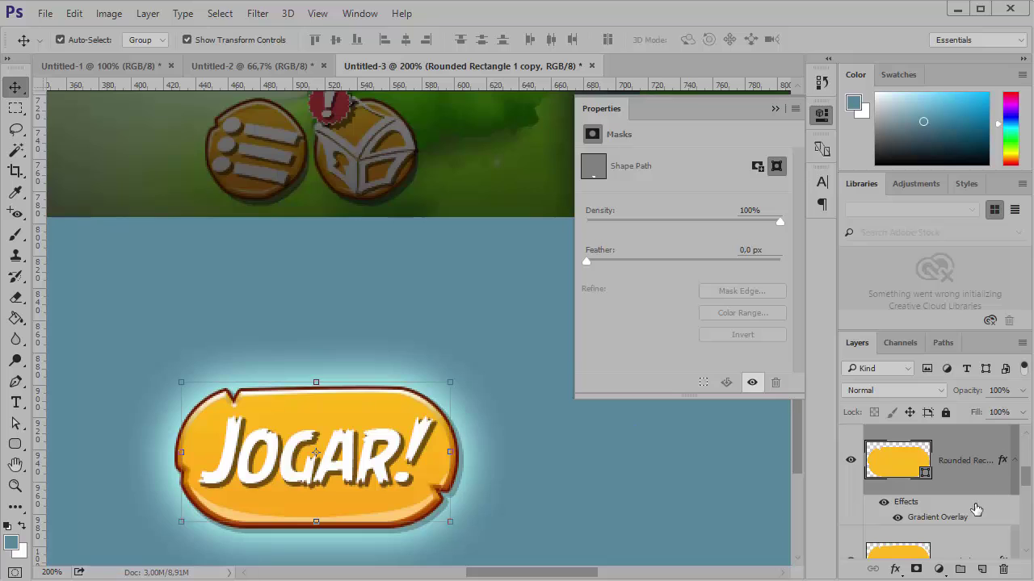
scroll(1026, 480, "down", 3)
left_click(947, 503)
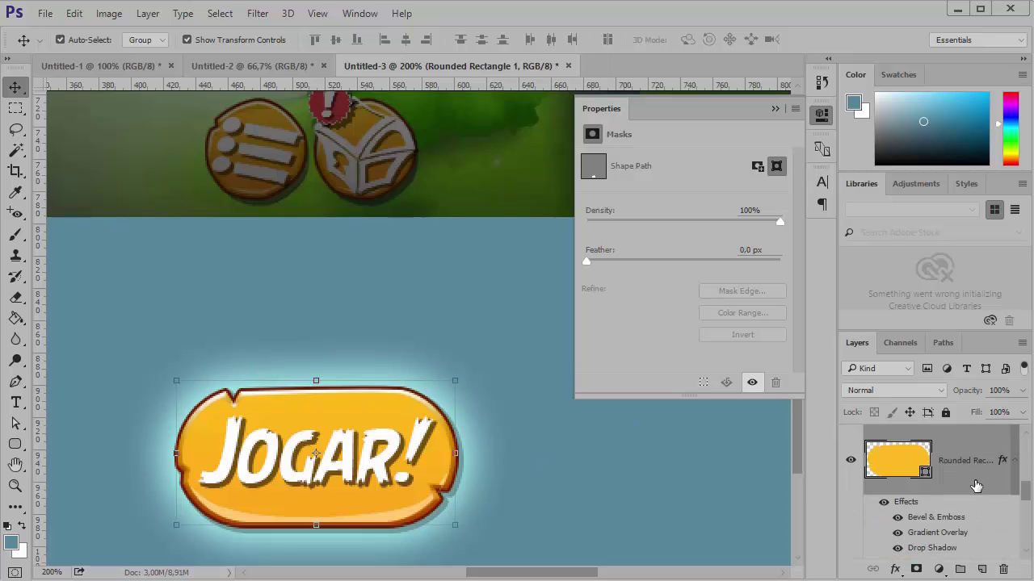
scroll(1025, 509, "down", 2)
scroll(997, 500, "up", 2)
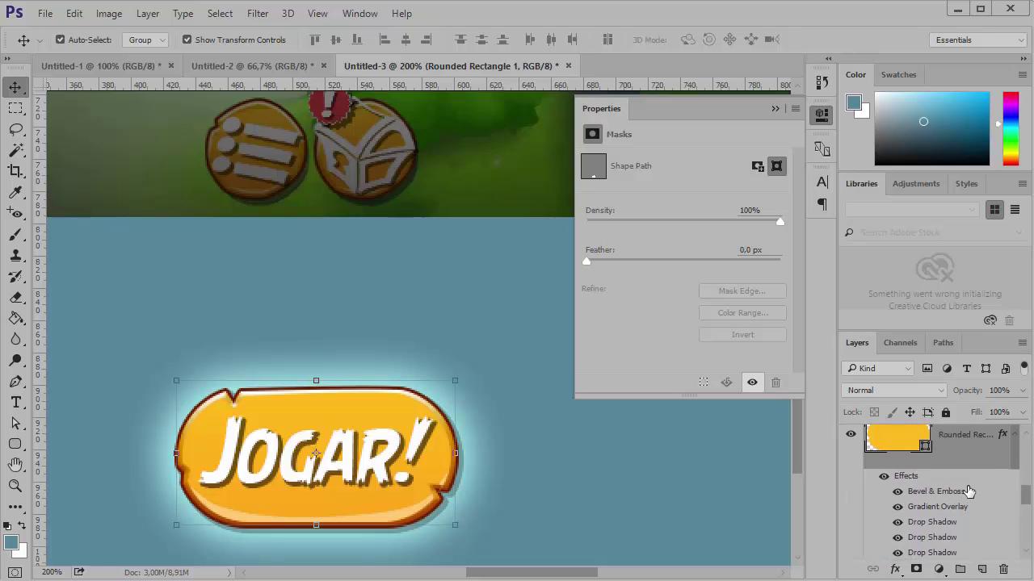
scroll(1028, 507, "up", 1)
right_click(981, 524)
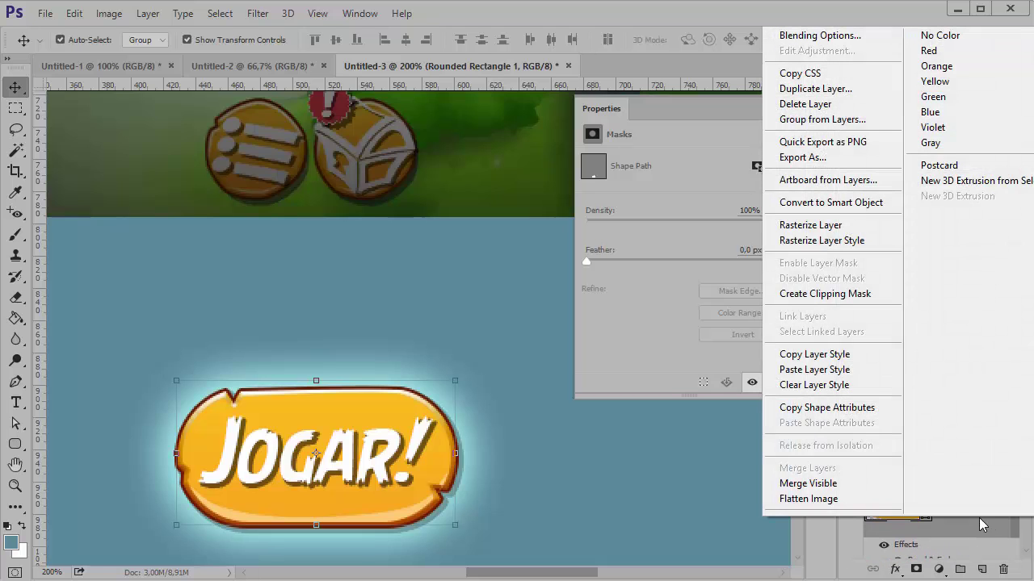
left_click(811, 357)
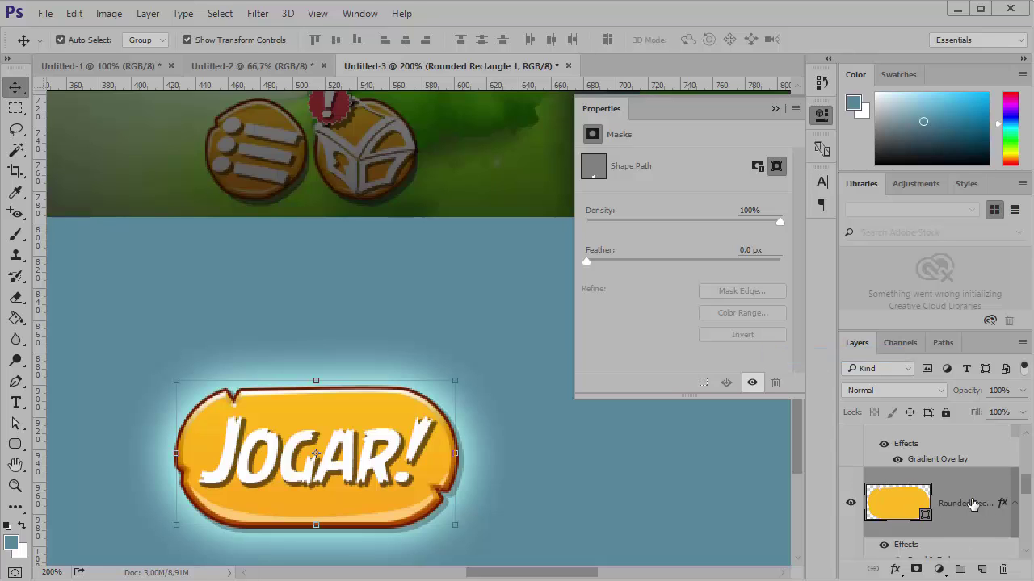
Draw a circle about 91 px in diameter on the blue area beside the JOGAR! button
left_click(588, 469)
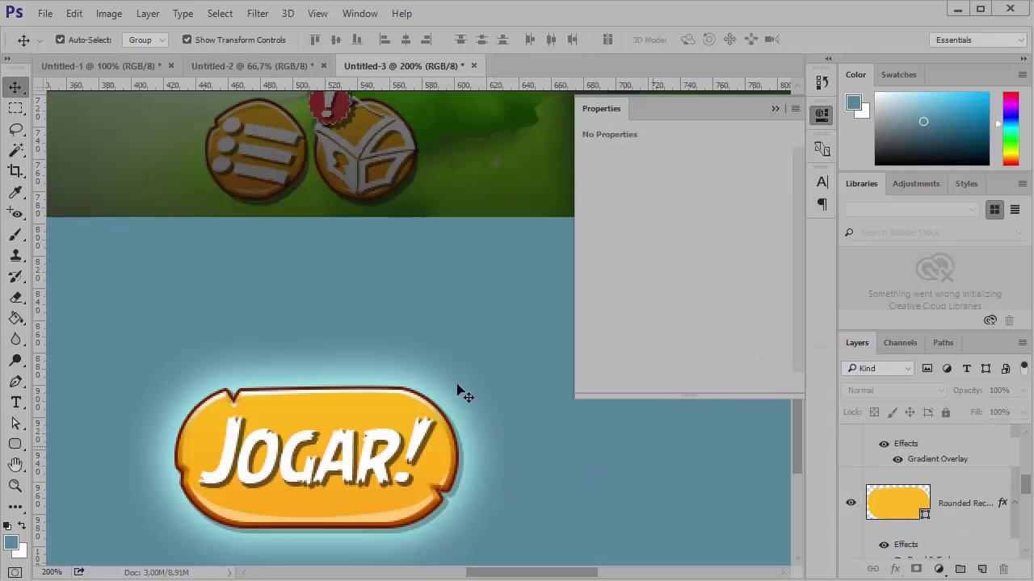
left_click_drag(16, 443, 81, 473)
left_click_drag(580, 489, 436, 433)
left_click_drag(384, 342, 531, 489)
Paste the copied base layer style onto the new Ellipse 1 circle
left_click(15, 87)
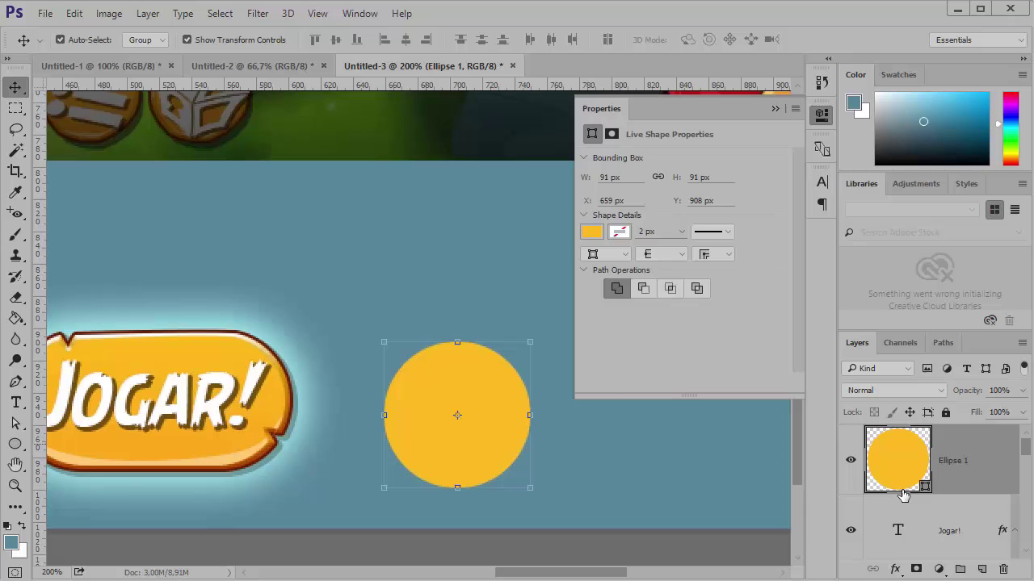
right_click(979, 483)
left_click(695, 441)
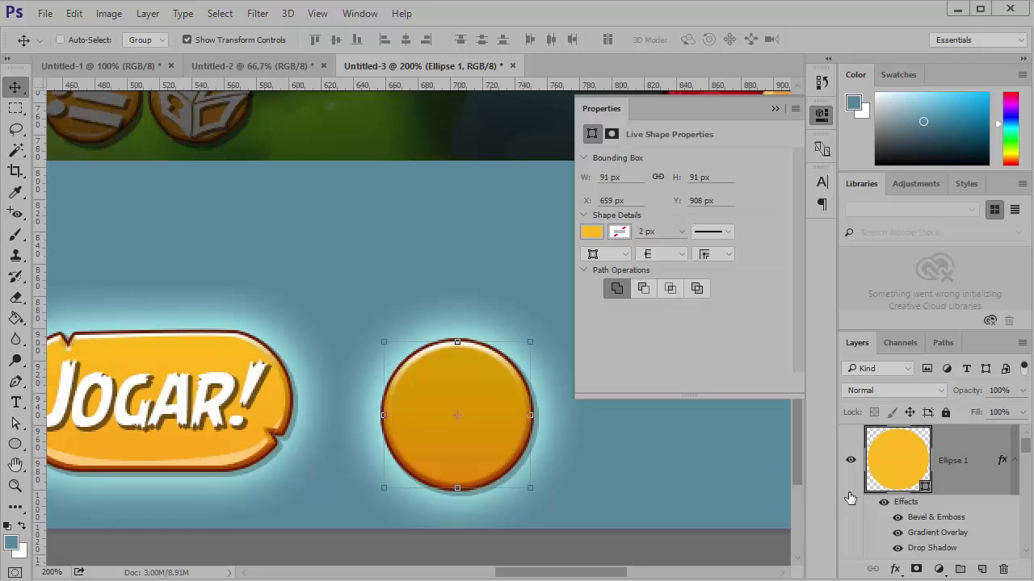
Duplicate the circle and replace the copy's layer style with the one from Rounded Rectangle 1 copy
key("ctrl+j")
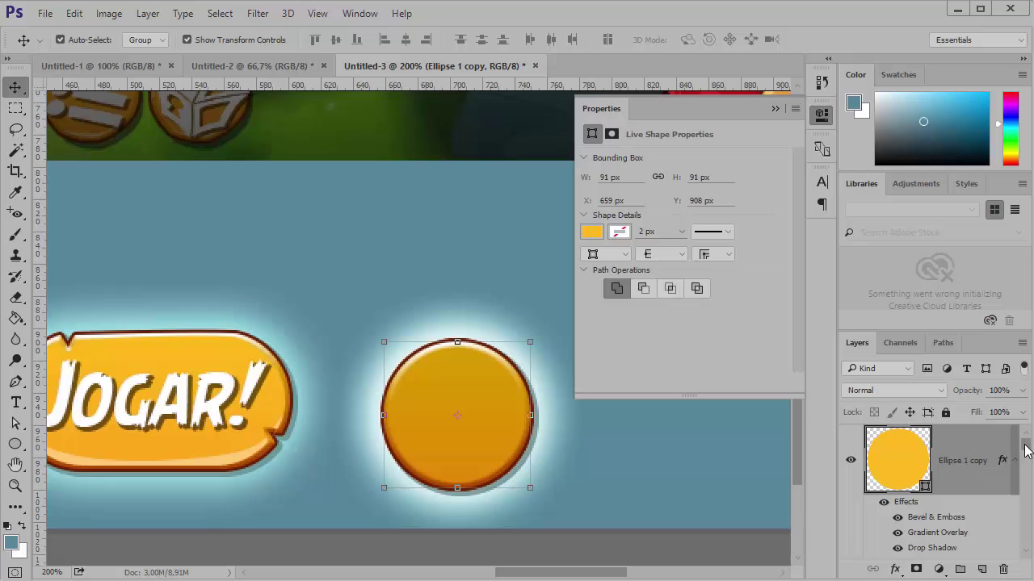
left_click(196, 362)
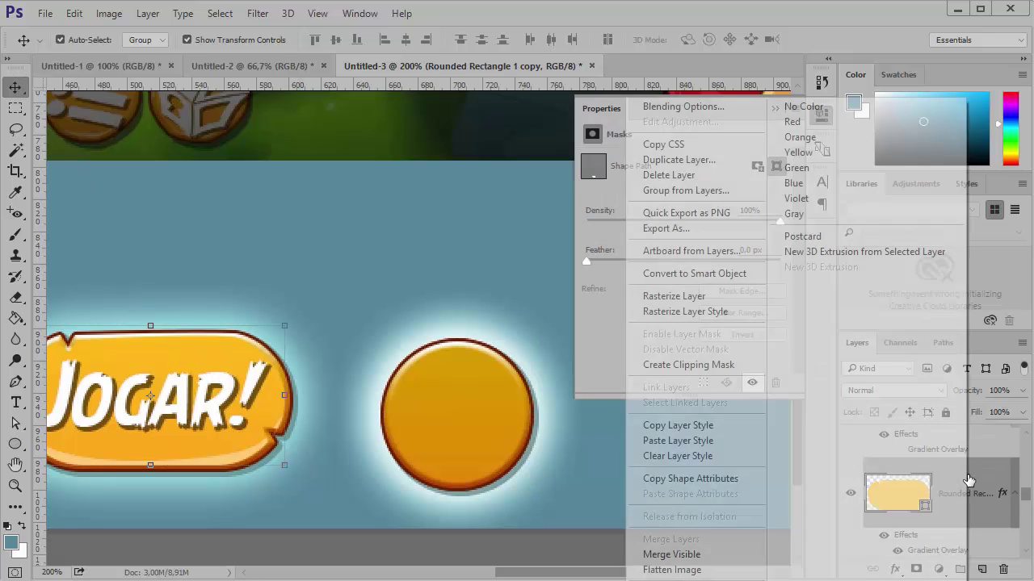
right_click(962, 476)
left_click(683, 441)
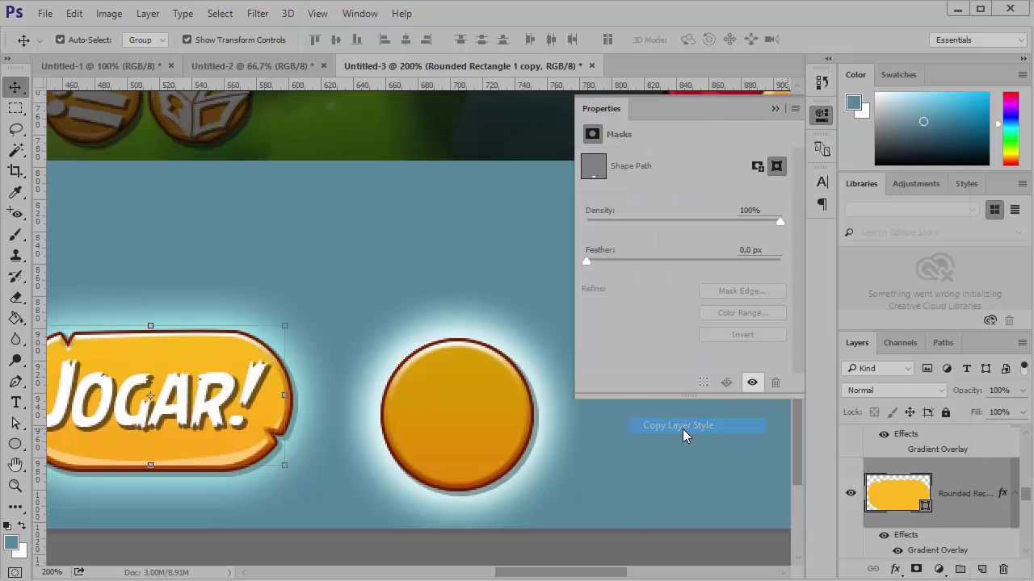
left_click(484, 376)
right_click(989, 467)
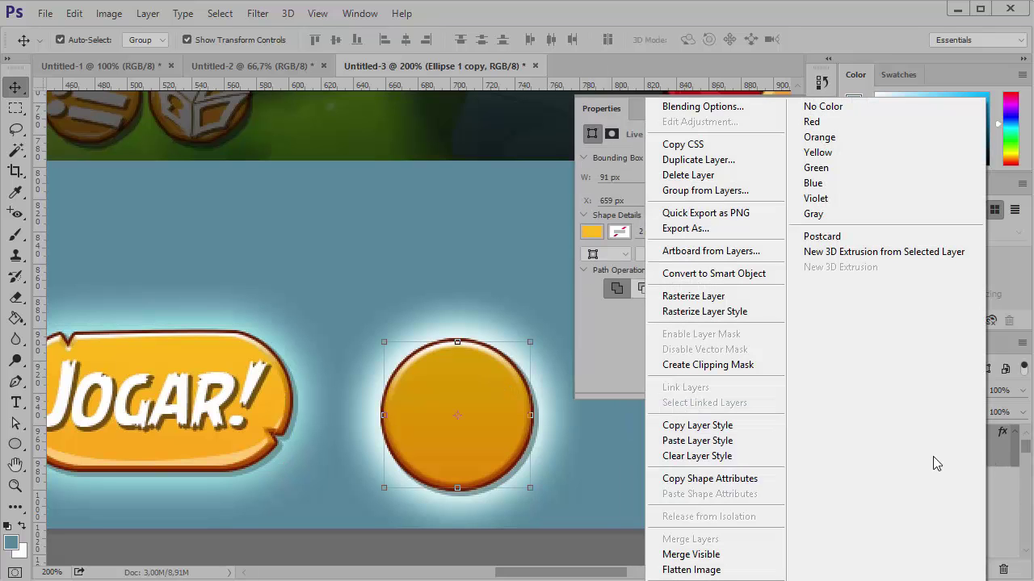
left_click(700, 442)
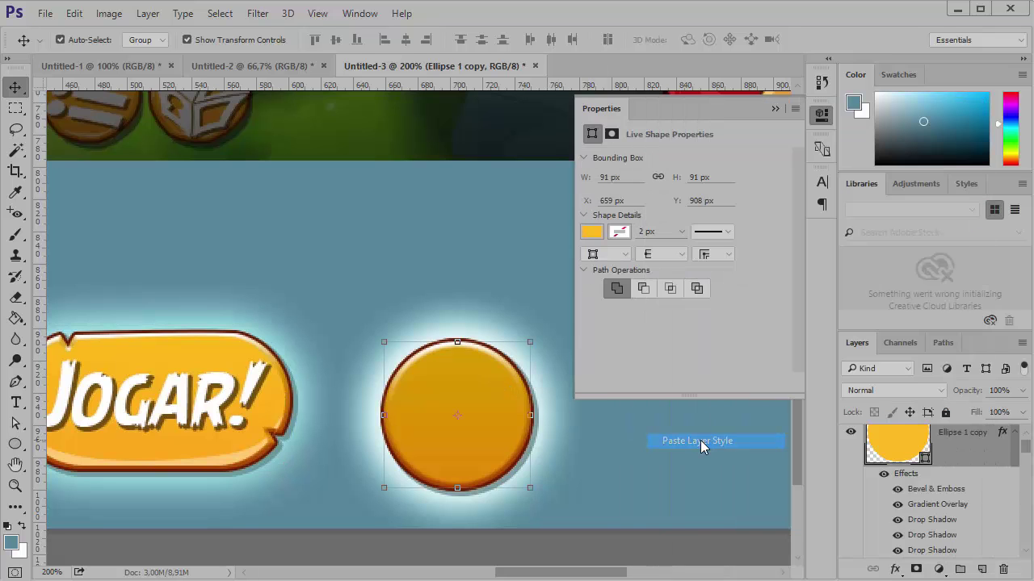
Scale the circle copy about its centre to 93.41%, making it 85 px wide and high
left_click(530, 342)
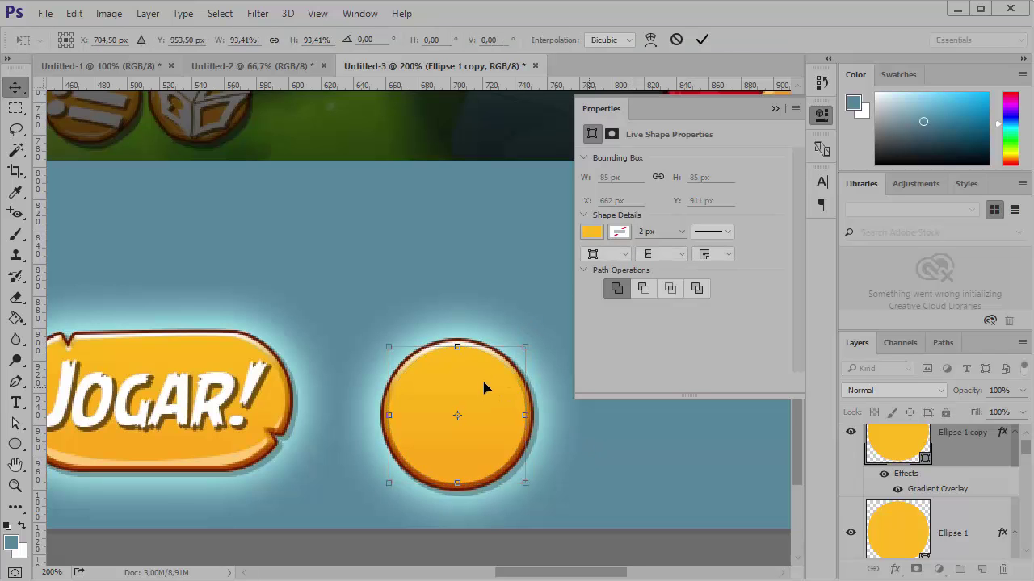
left_click(542, 412)
key("z")
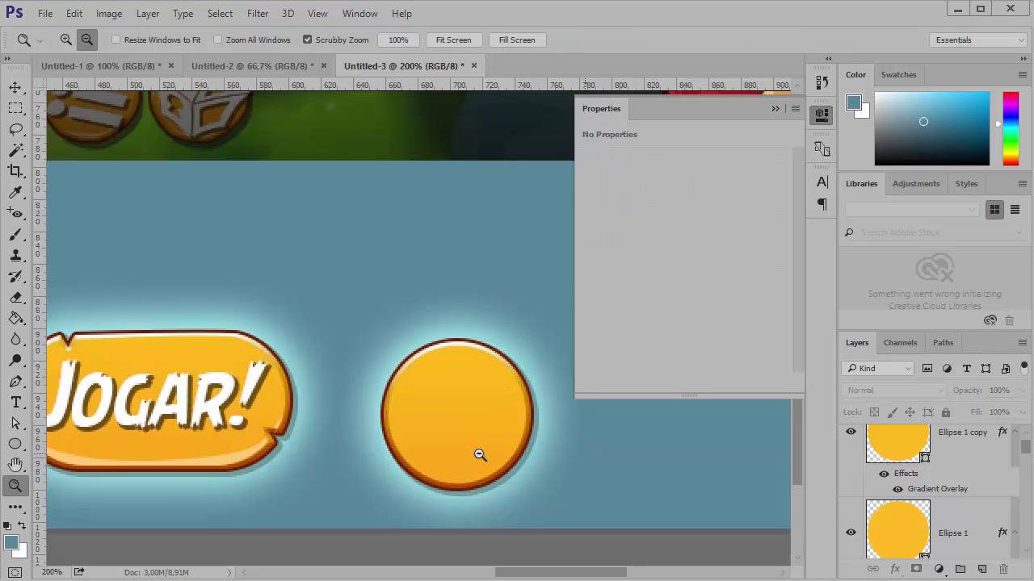
left_click(480, 455, "alt")
left_click_drag(479, 472, 512, 460)
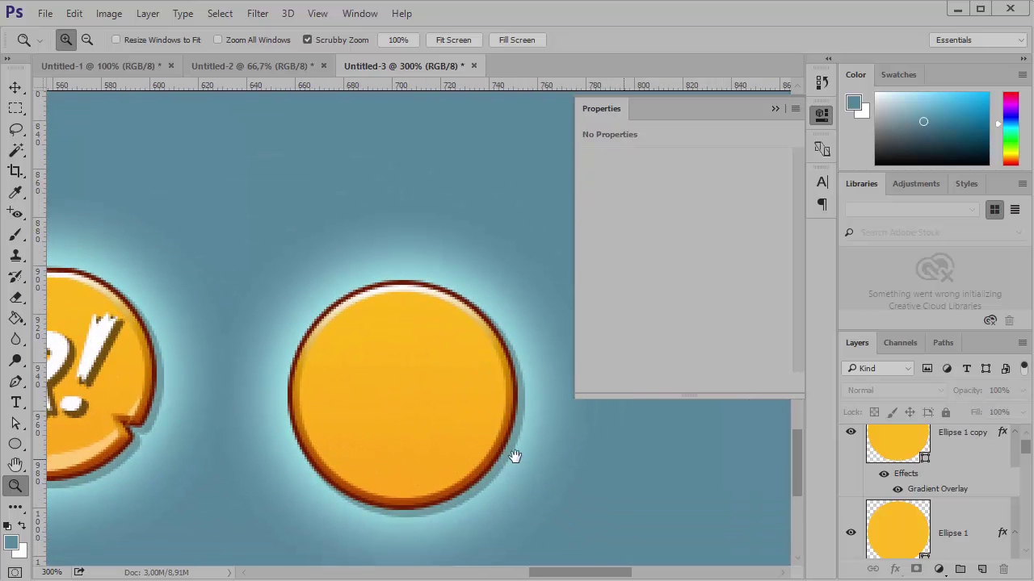
left_click(15, 381)
left_click(283, 127)
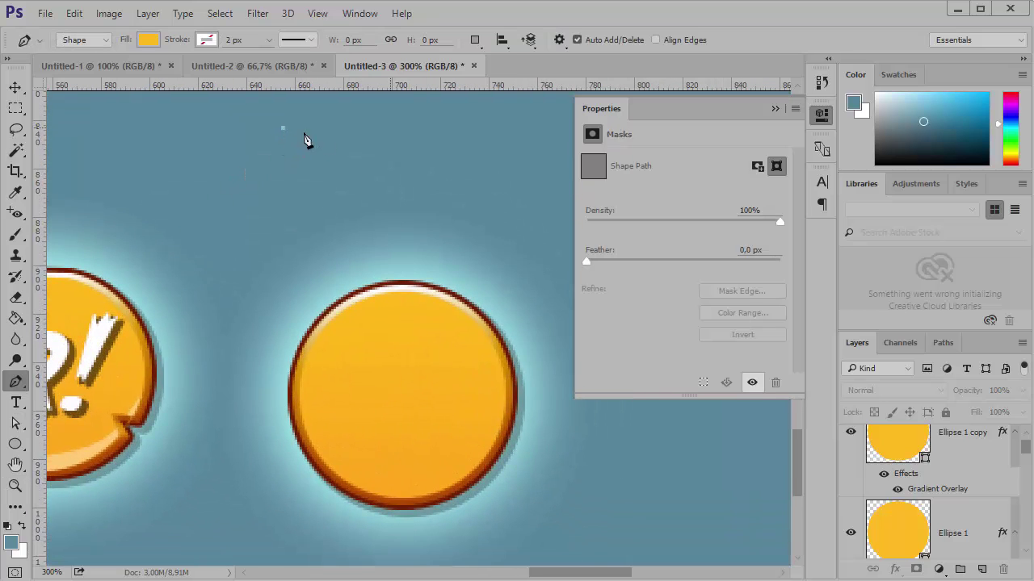
left_click(16, 87)
key("ctrl+z")
Draw a vertical rectangle about 19 × 50 px above the circle and fill it with white
left_click(15, 444)
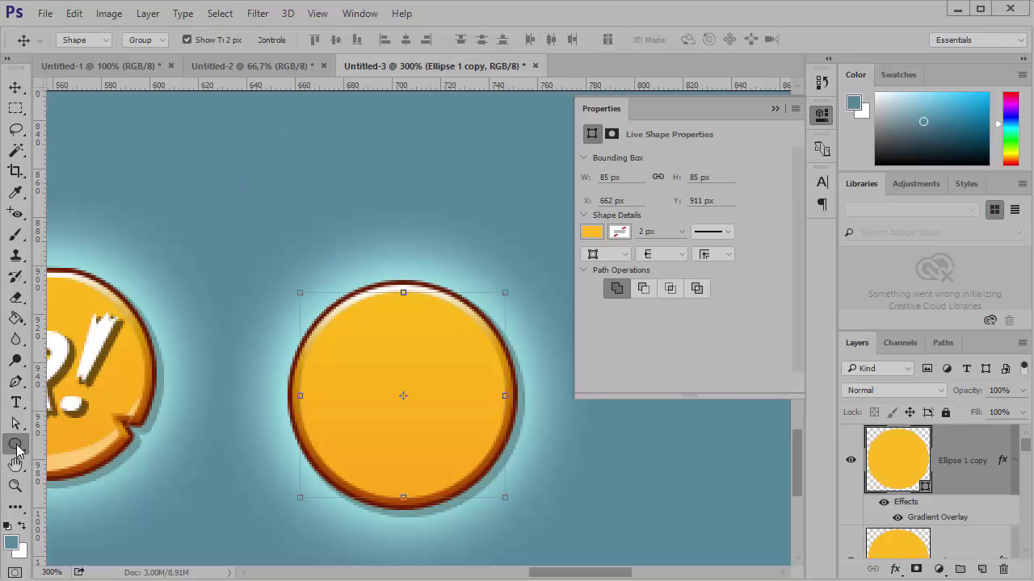
left_click(81, 440)
left_click_drag(307, 138, 353, 258)
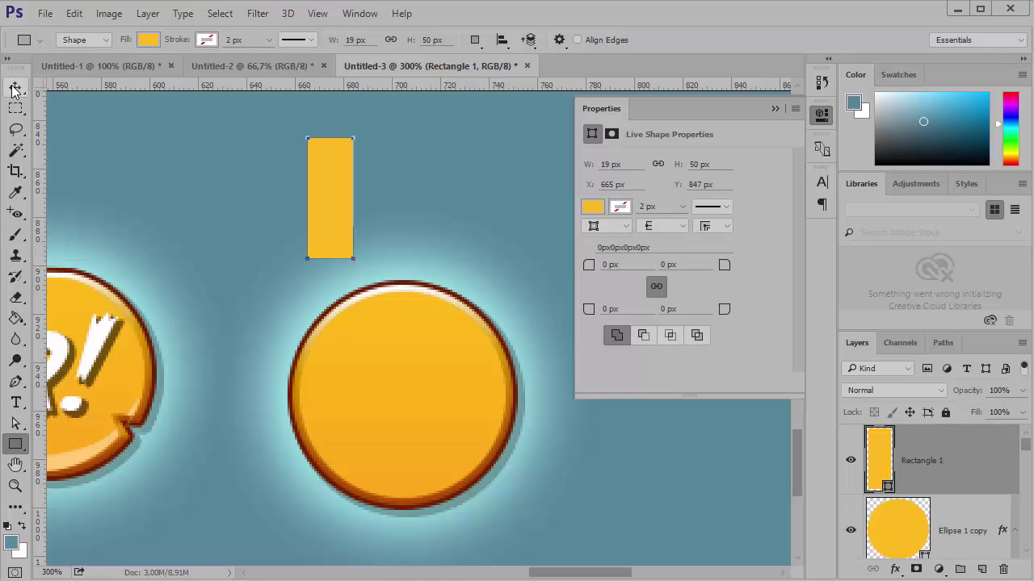
left_click(14, 89)
left_click(591, 207)
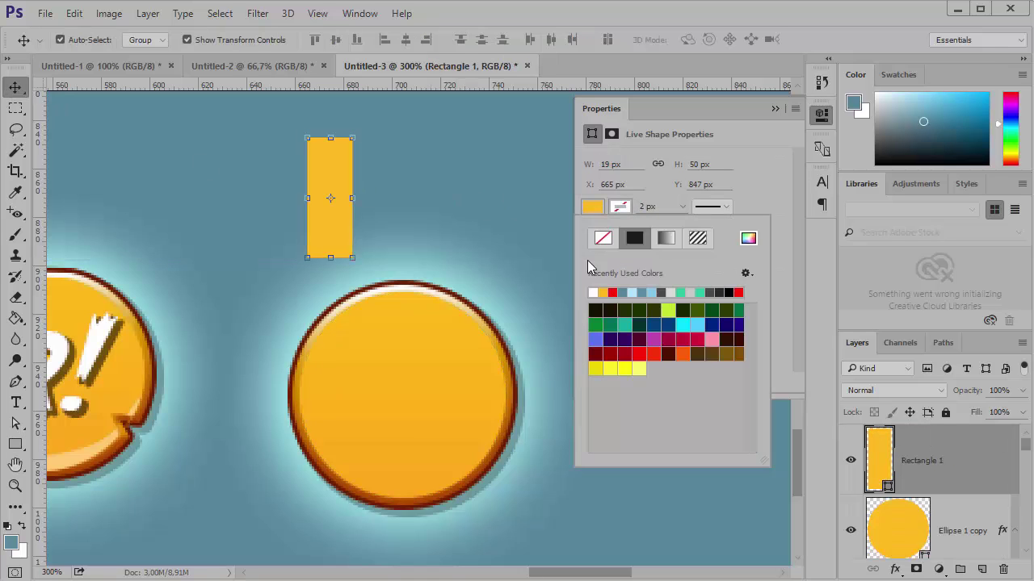
left_click(593, 292)
left_click(239, 149)
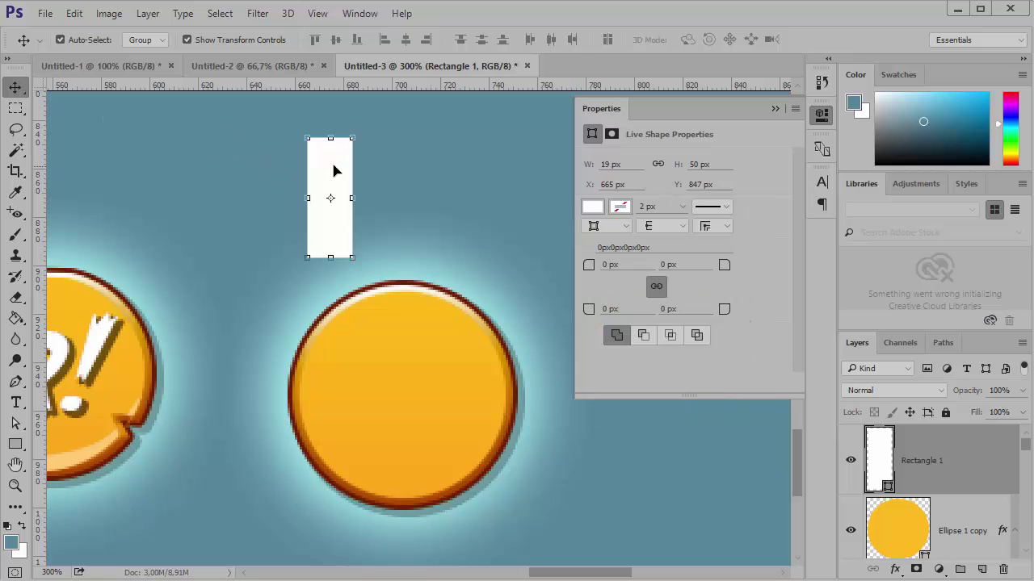
Duplicate the white rectangle horizontally to about X 691 px and merge both bars into one shape
left_click_drag(339, 173, 401, 174)
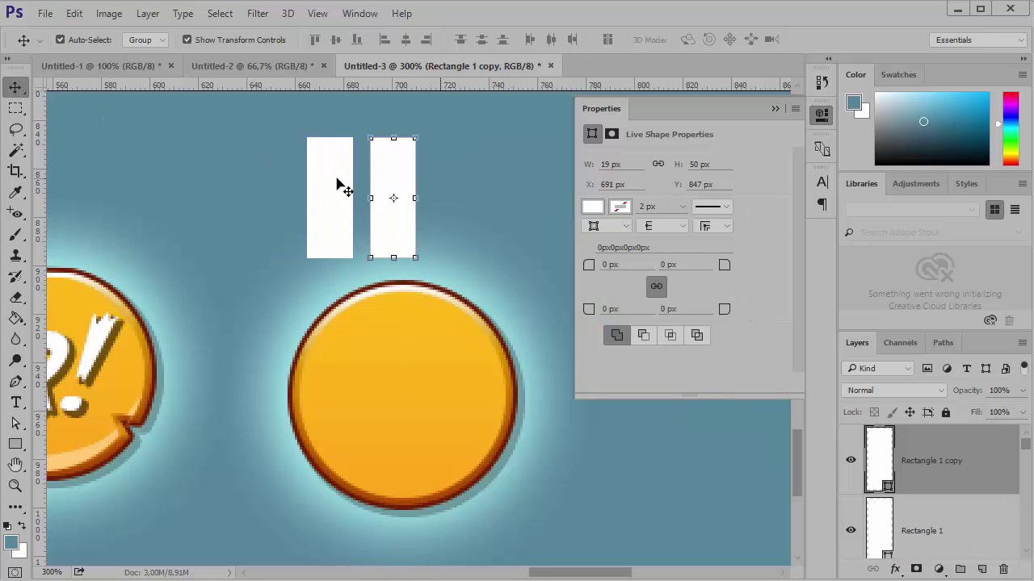
left_click(337, 178, "shift")
right_click(977, 467)
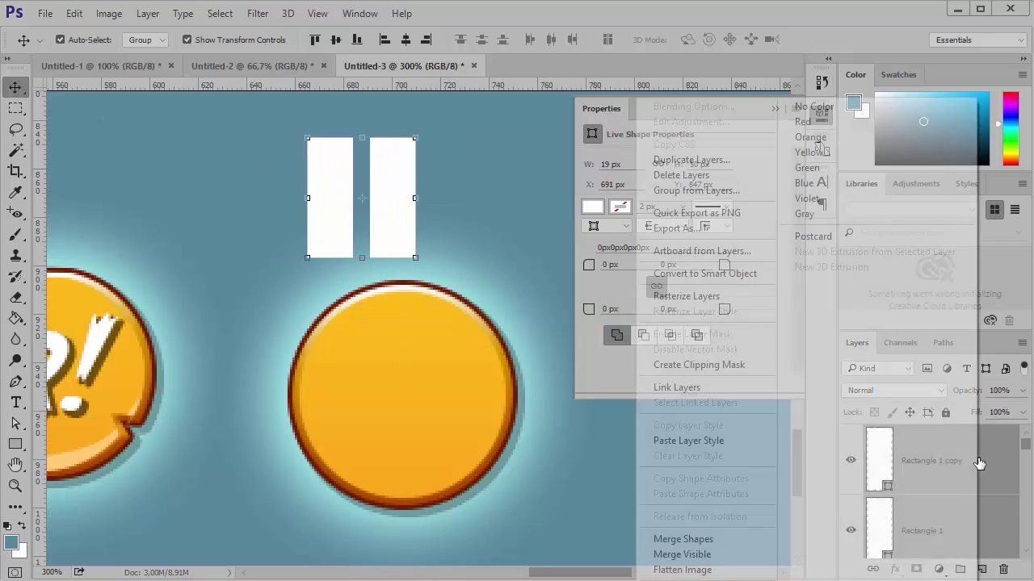
left_click(700, 539)
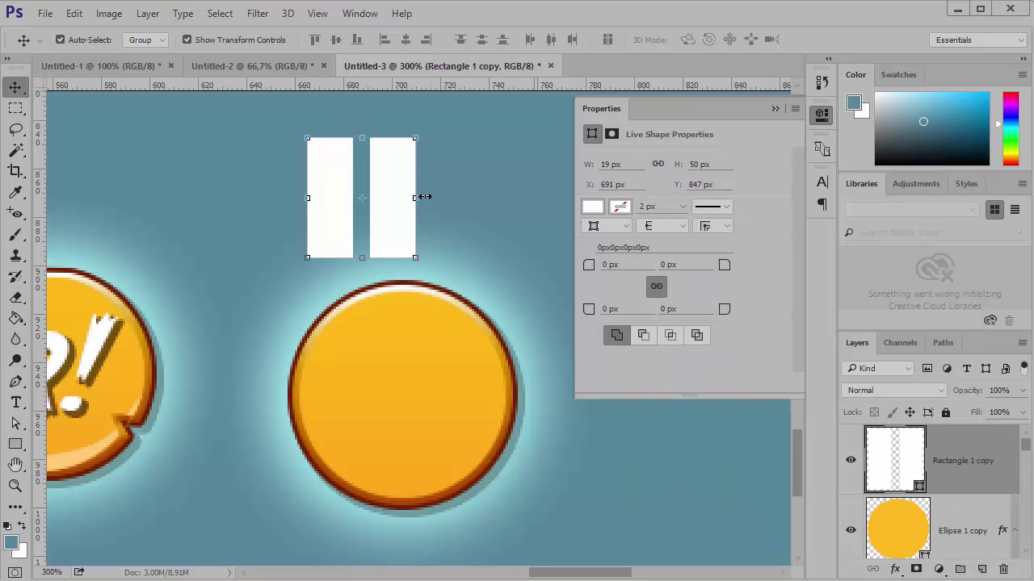
Distort the merged bars so they are wider at the top and taper towards the bottom, and apply the transformation
key("ctrl")
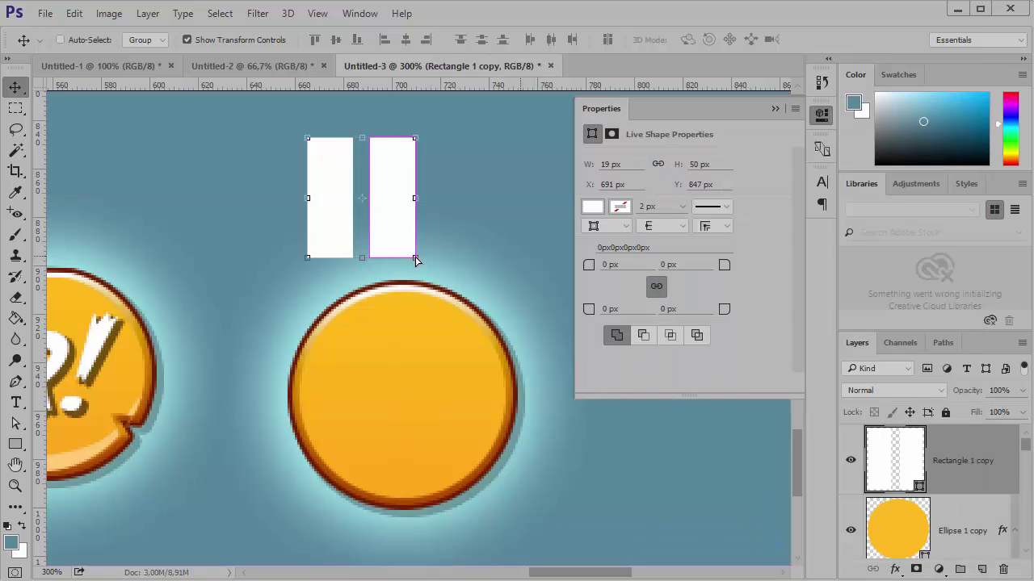
left_click_drag(416, 260, 407, 258)
left_click_drag(312, 261, 314, 258)
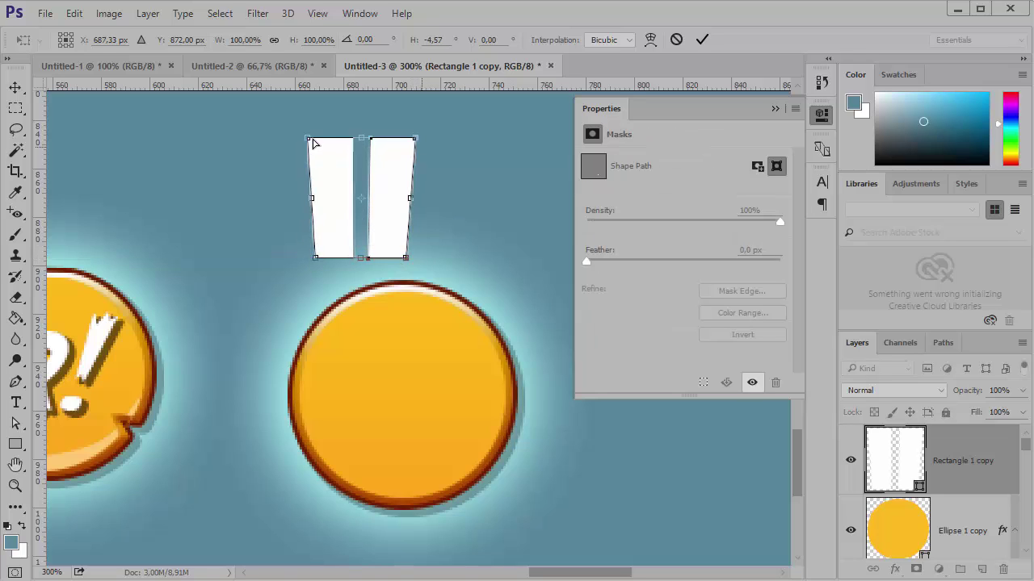
left_click_drag(311, 140, 315, 139)
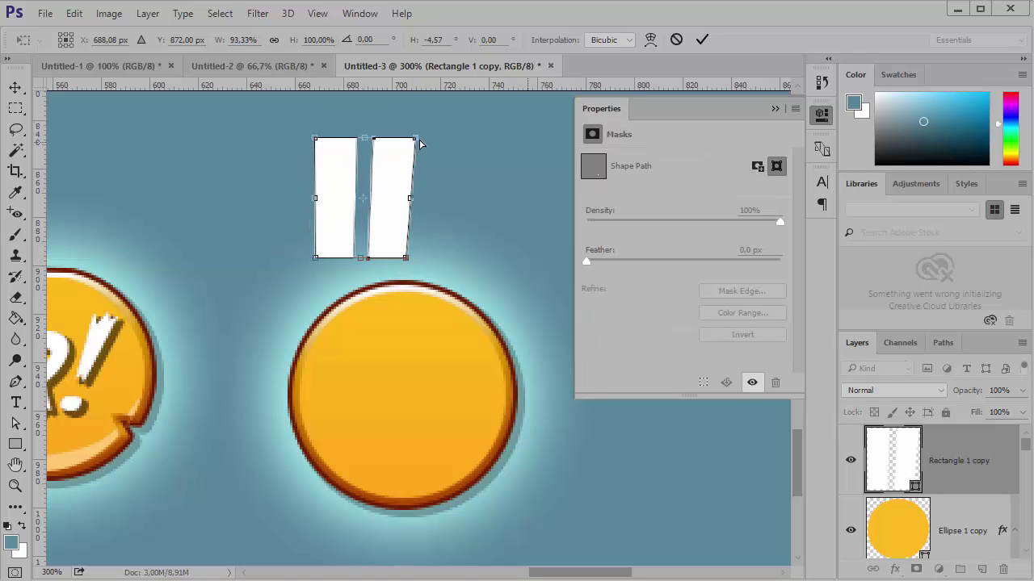
left_click_drag(418, 143, 425, 140)
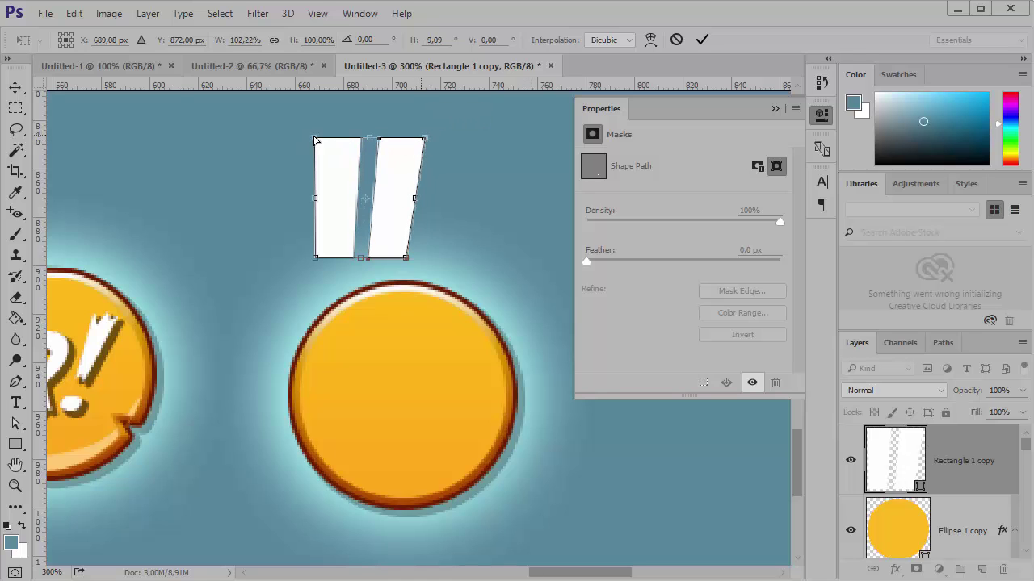
left_click_drag(315, 139, 310, 138)
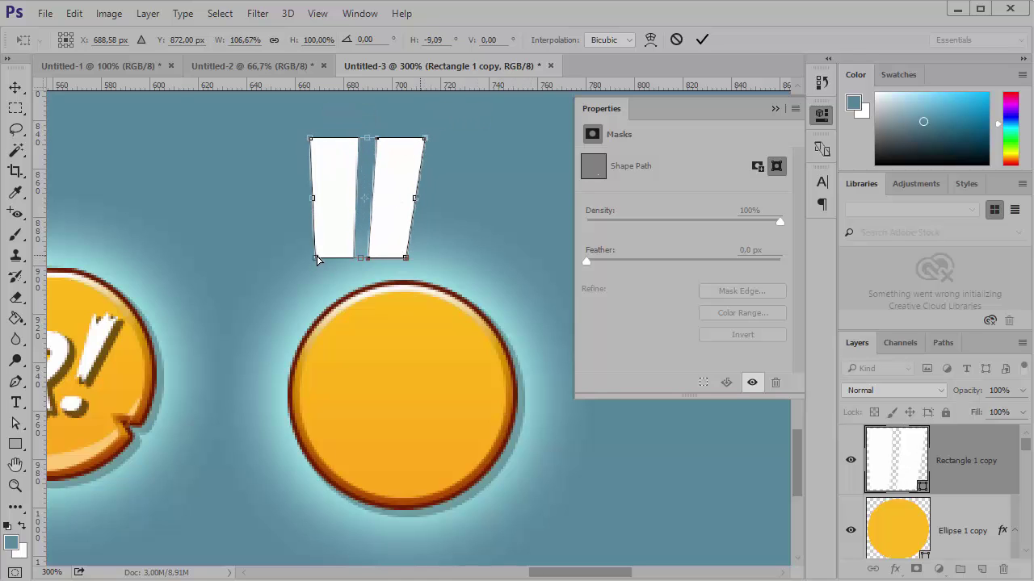
left_click_drag(317, 259, 319, 258)
left_click(15, 87)
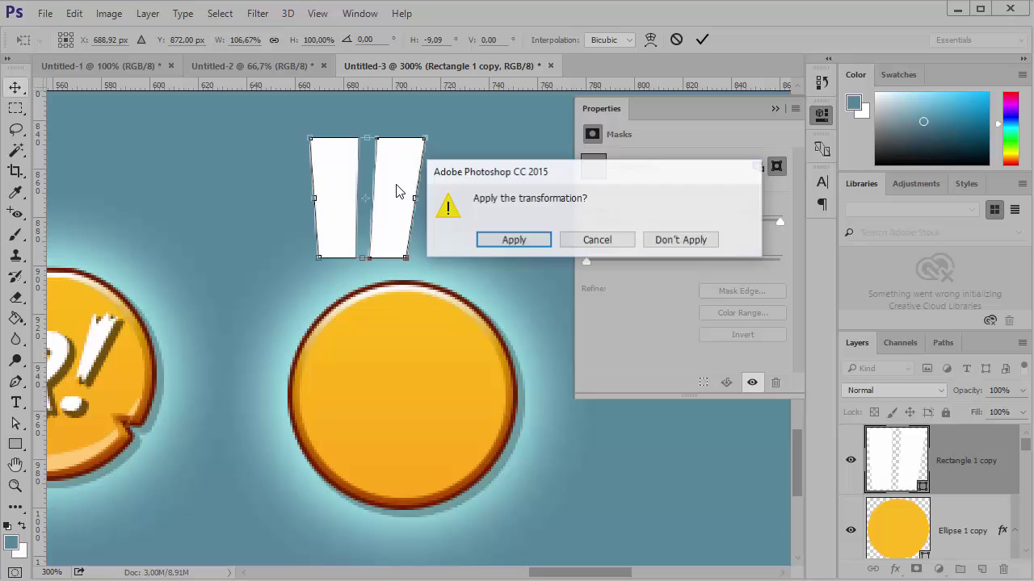
left_click(512, 239)
Enlarge the tapered pause bars and place them over the middle of the round button
left_click_drag(426, 138, 454, 111)
left_click_drag(428, 216, 440, 355)
left_click_drag(479, 307, 454, 341)
key("Return")
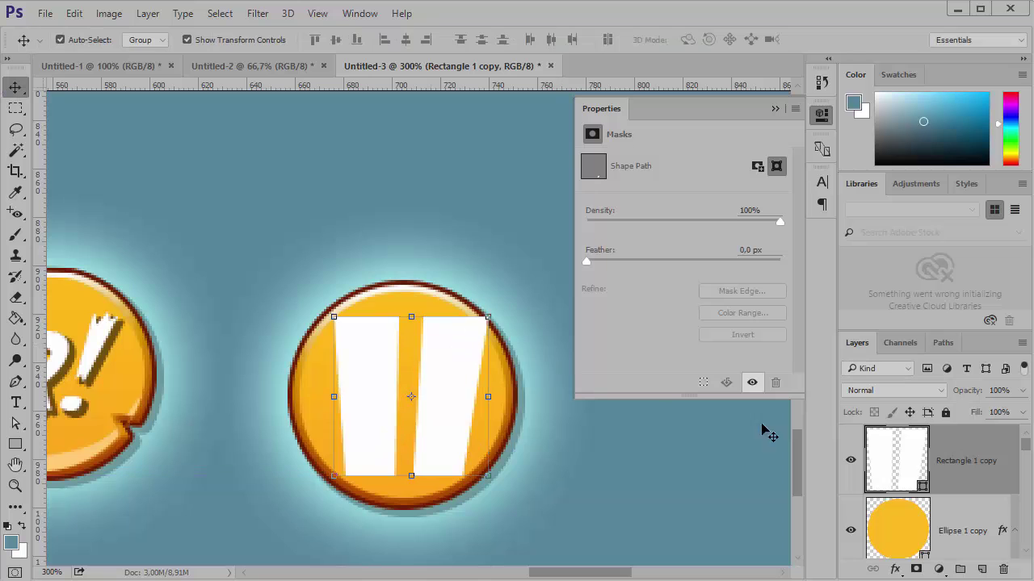
Give the pause bars only the black drop shadow with 55% opacity, 135° angle, 3 px distance, 100% spread and 1 px size
double_click(982, 485)
left_click(506, 351)
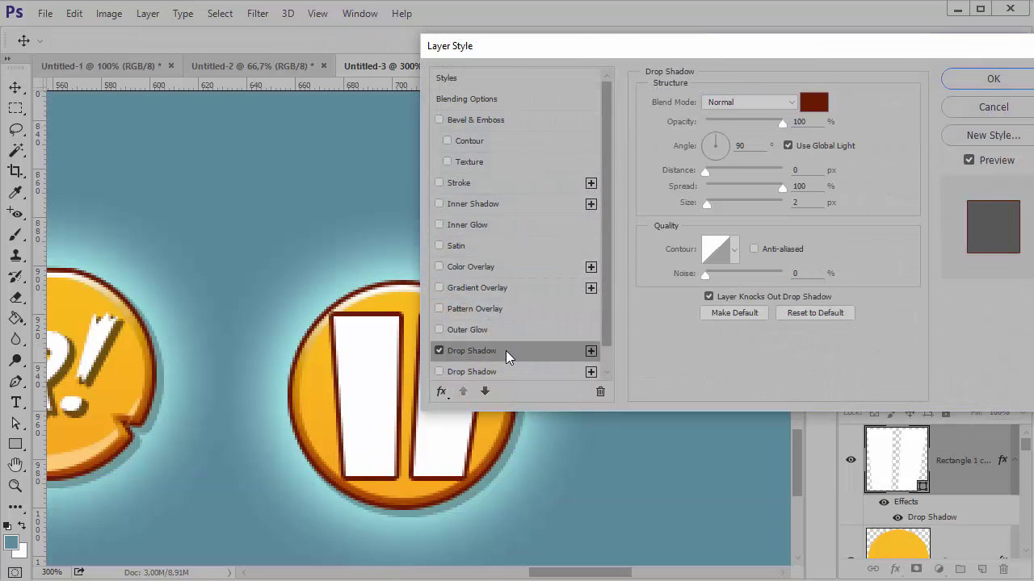
left_click(439, 350)
left_click(467, 373)
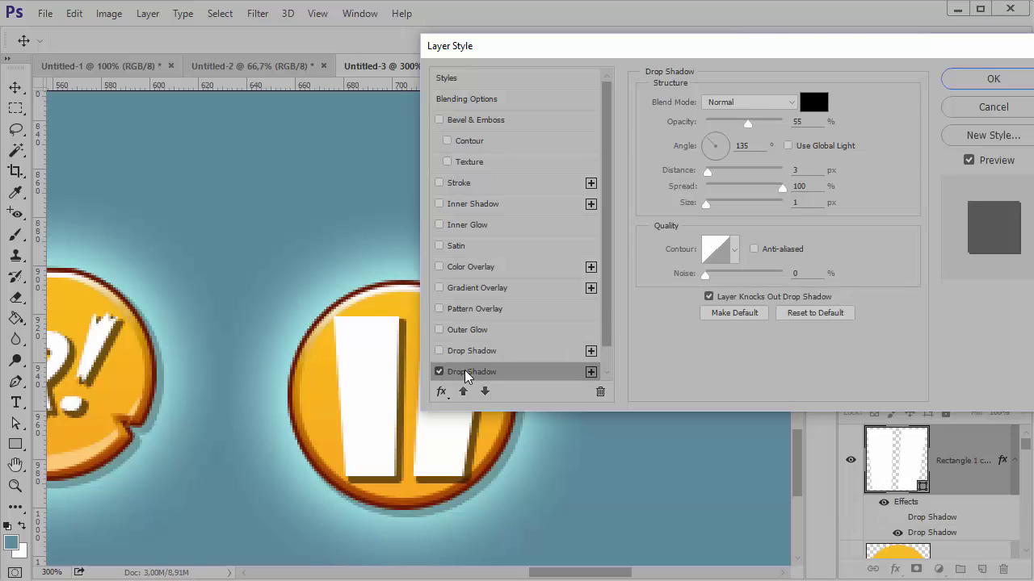
left_click(993, 79)
key("z")
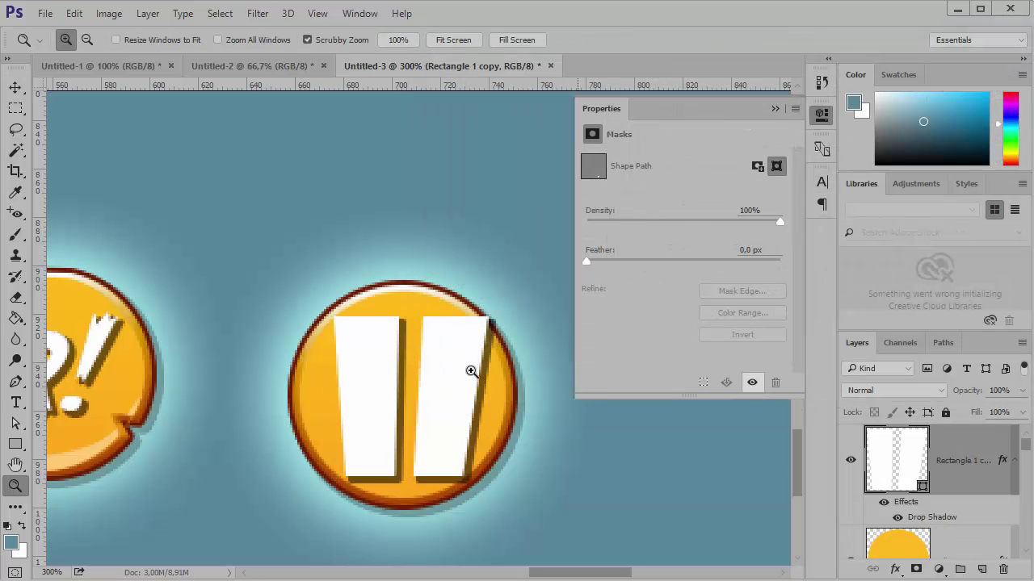
Scale the pause bars down to about 95% and centre them on the round button, applying the transformation
left_click(473, 369, "alt")
left_click(307, 266)
key("v")
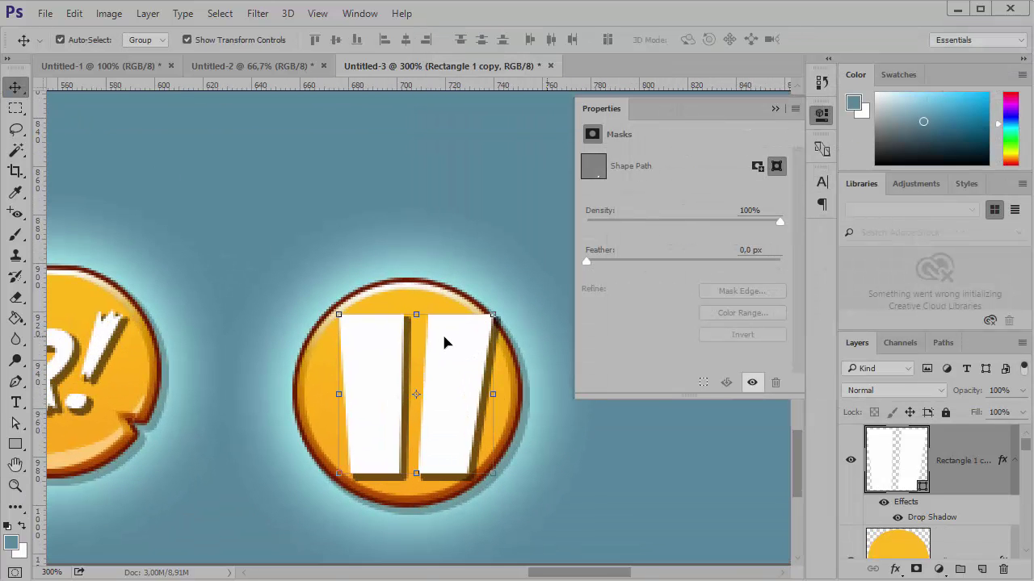
left_click_drag(493, 313, 482, 317)
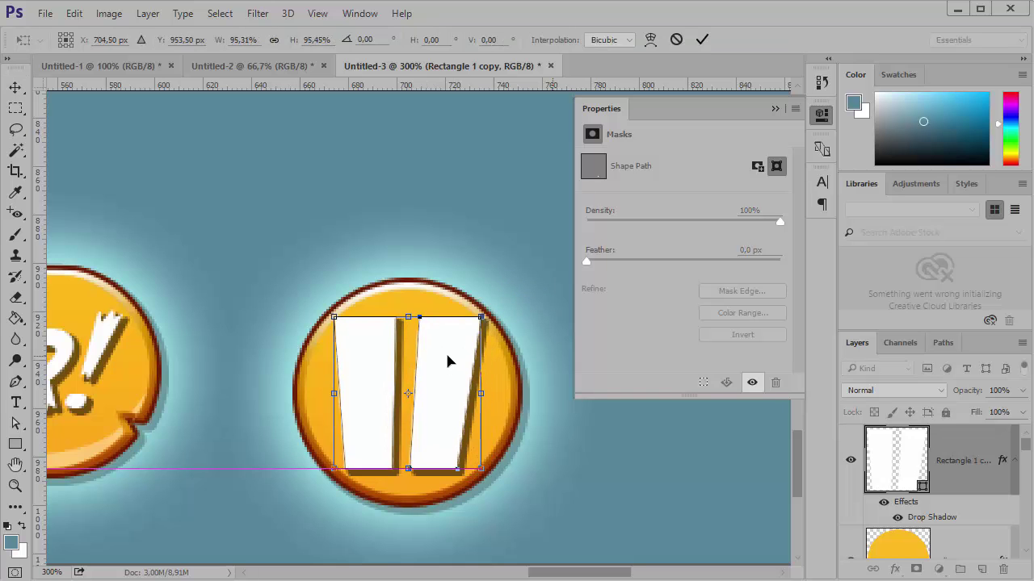
key("Return")
Examine the round pause button at several magnifications, comparing its look with the JOGAR! button and the original game buttons
key("z")
left_click(489, 391, "alt")
left_click(490, 392, "alt")
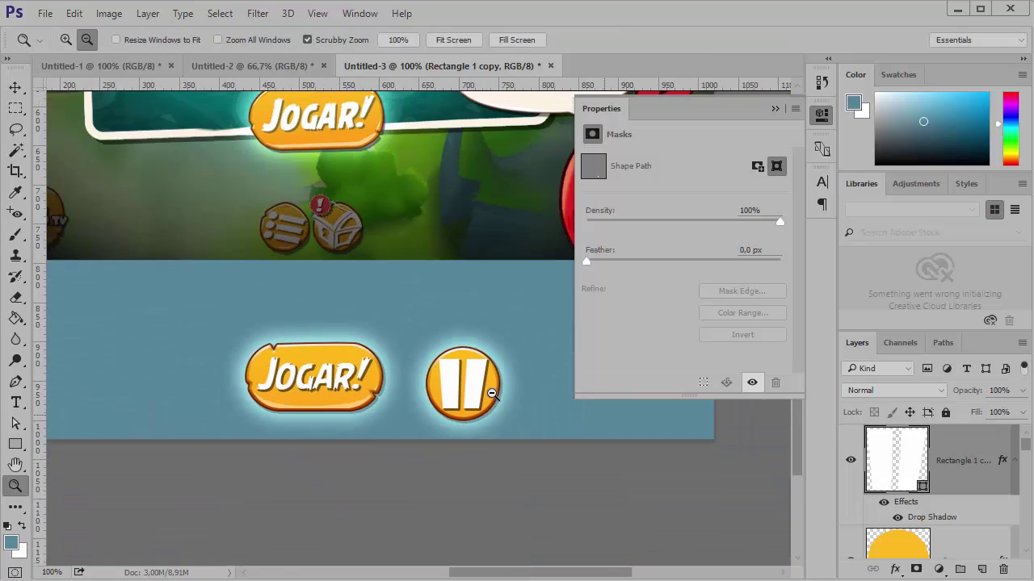
left_click(490, 391, "alt")
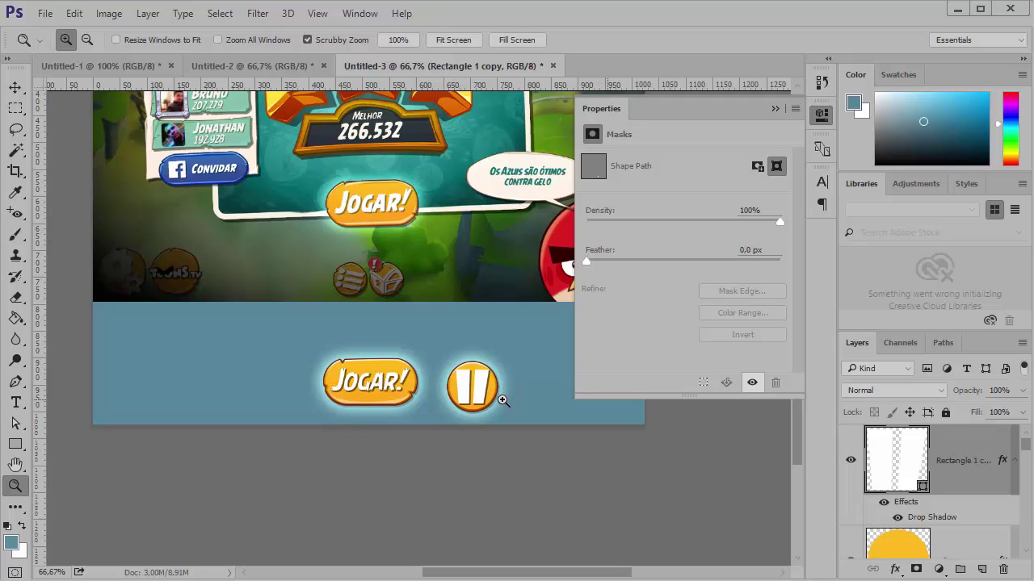
left_click(472, 382)
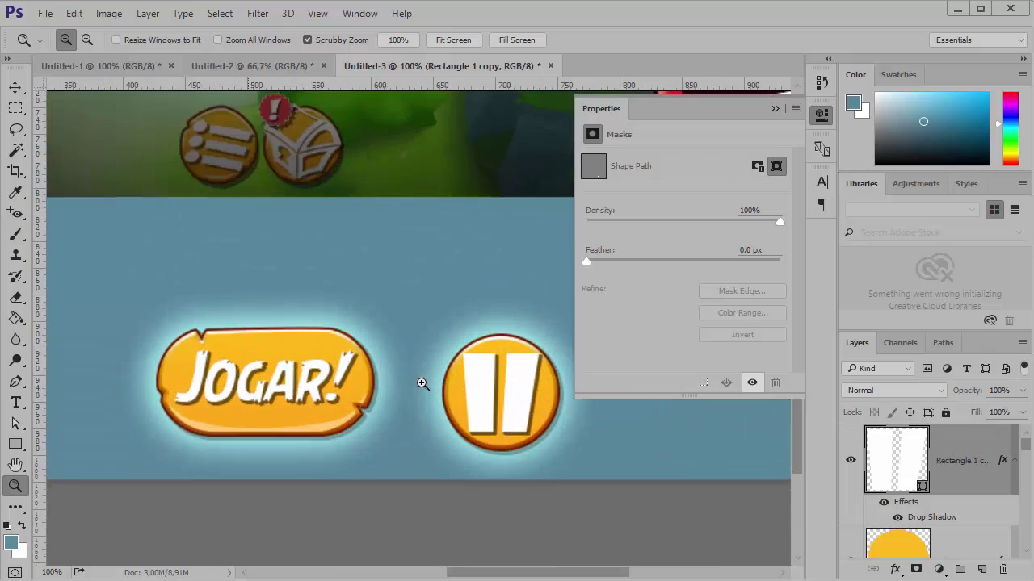
left_click(422, 383)
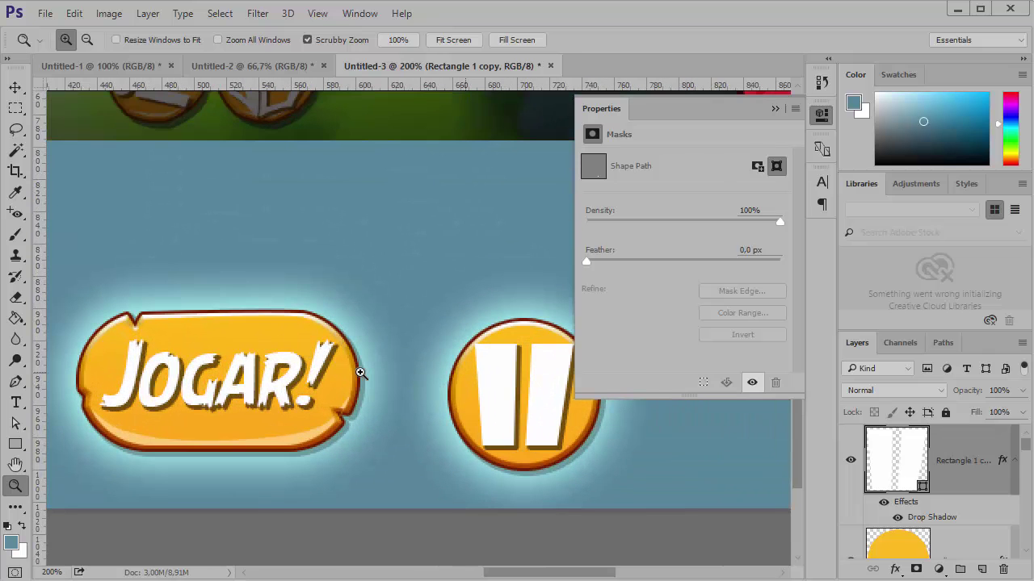
left_click_drag(512, 412, 447, 402)
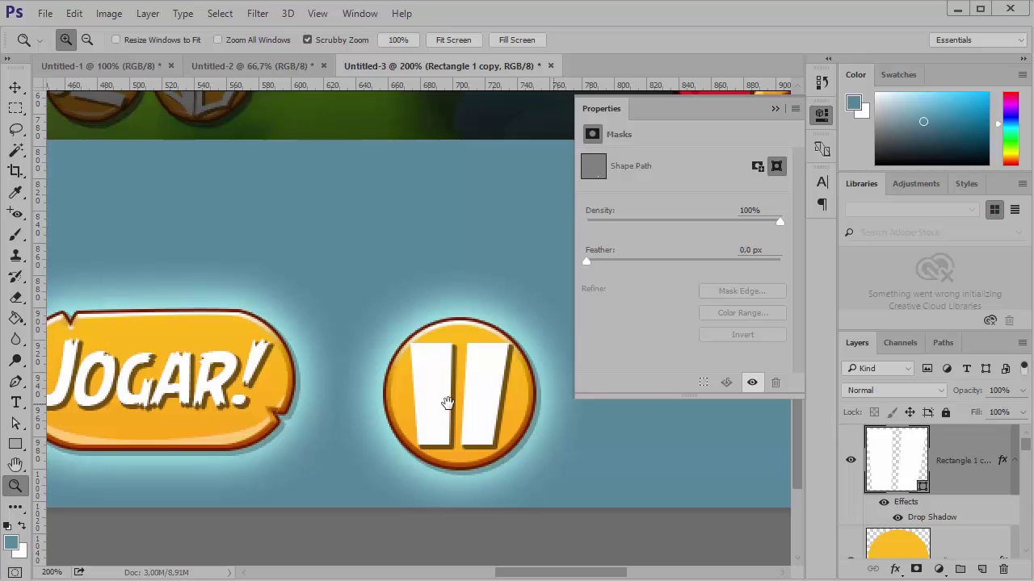